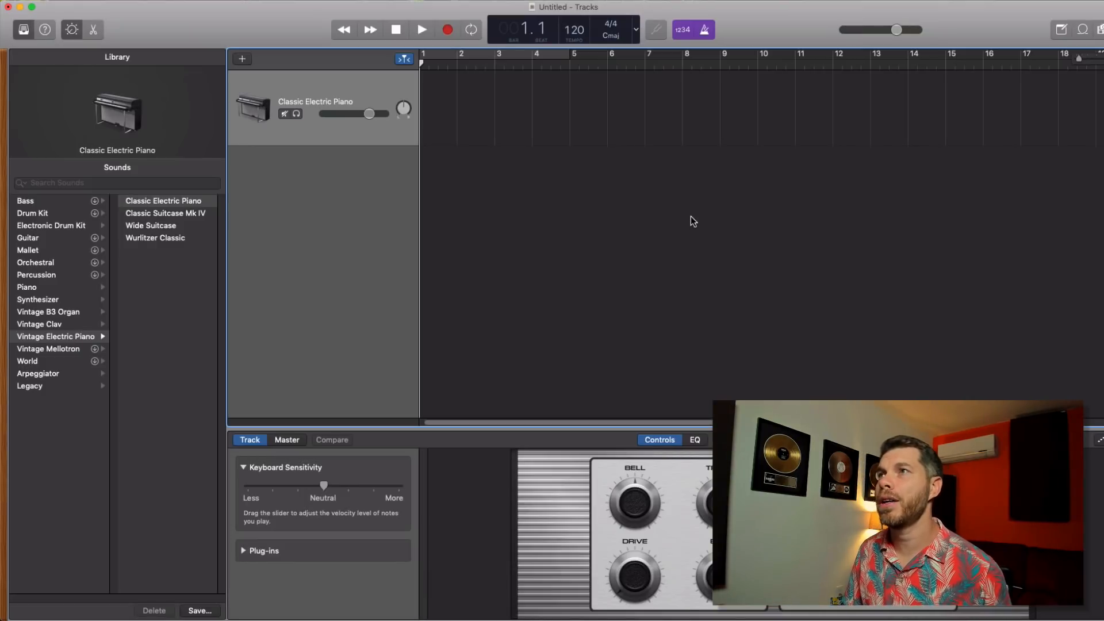
Set the project tempo to 100 and load the After Party electronic drum kit on the track.
double_click(576, 31)
type("100")
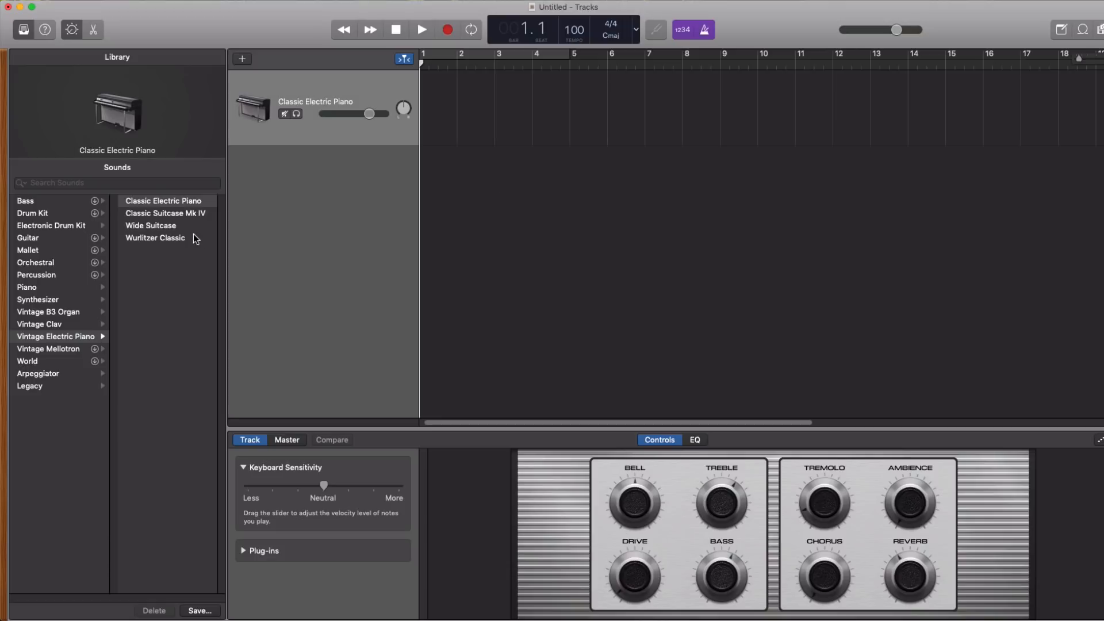
left_click(44, 226)
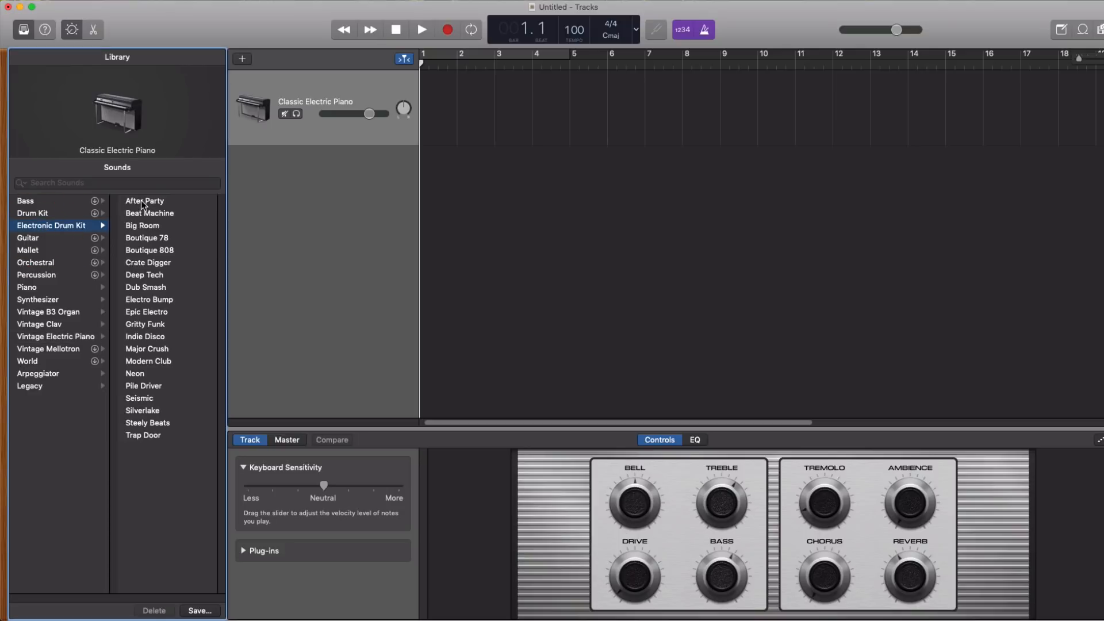
left_click(156, 202)
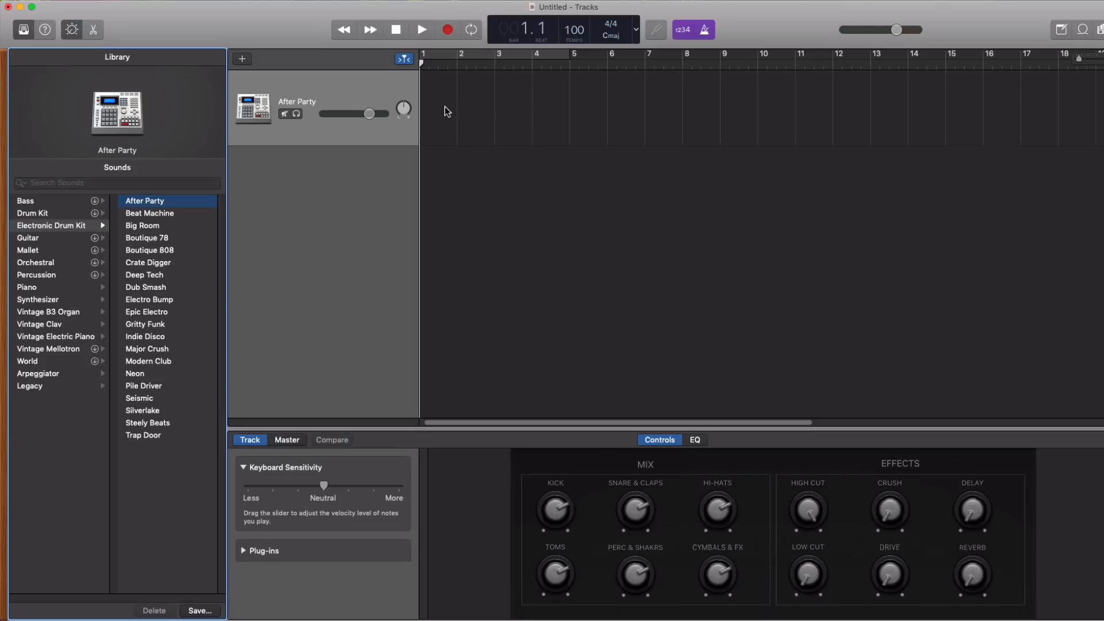
Create a one-bar MIDI region at bar 1 on the After Party track and open it in an enlarged Piano Roll.
key("super")
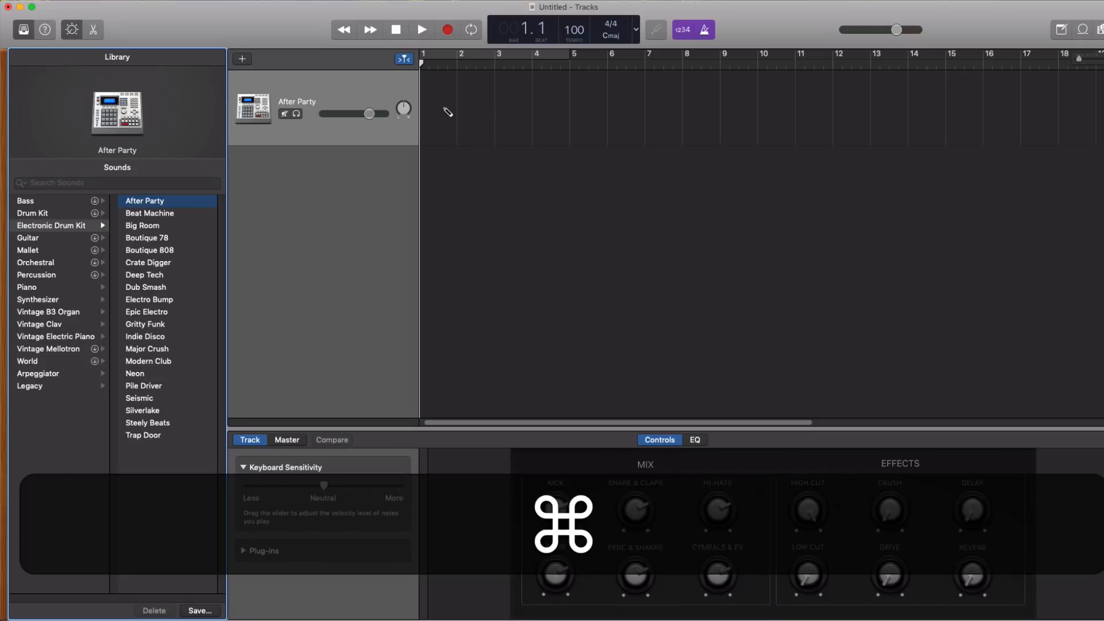
left_click(448, 112, "super")
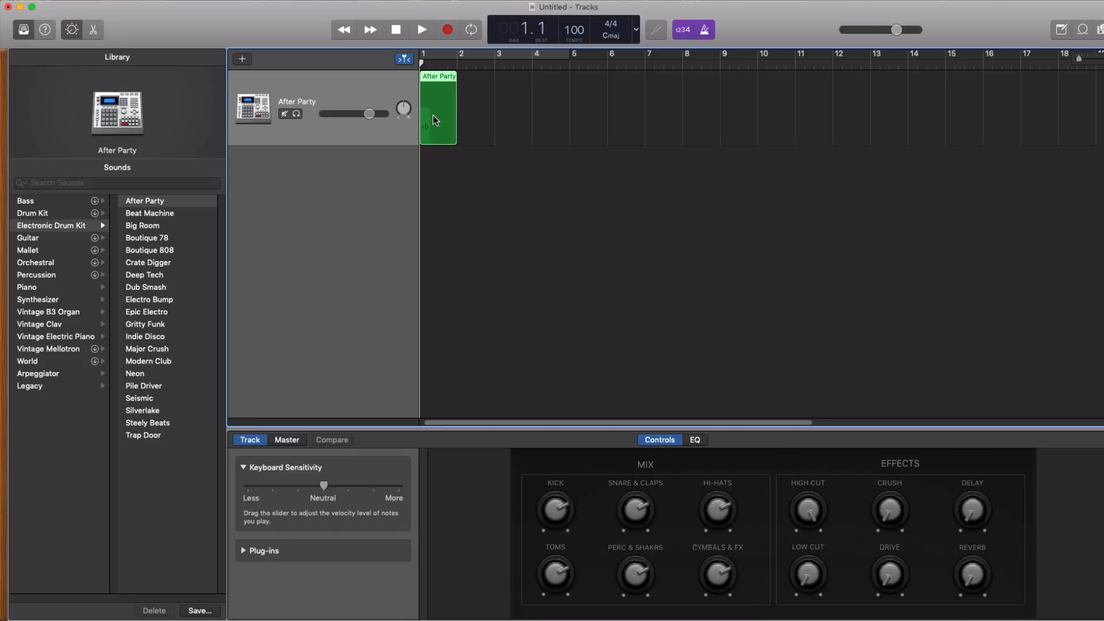
double_click(439, 105)
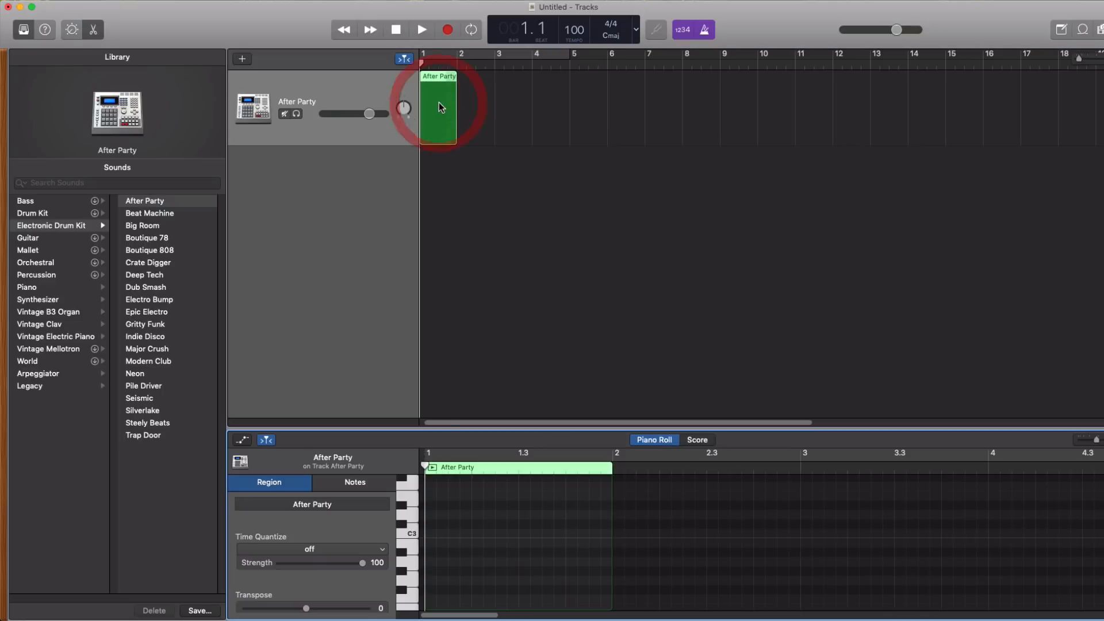
left_click_drag(517, 429, 520, 302)
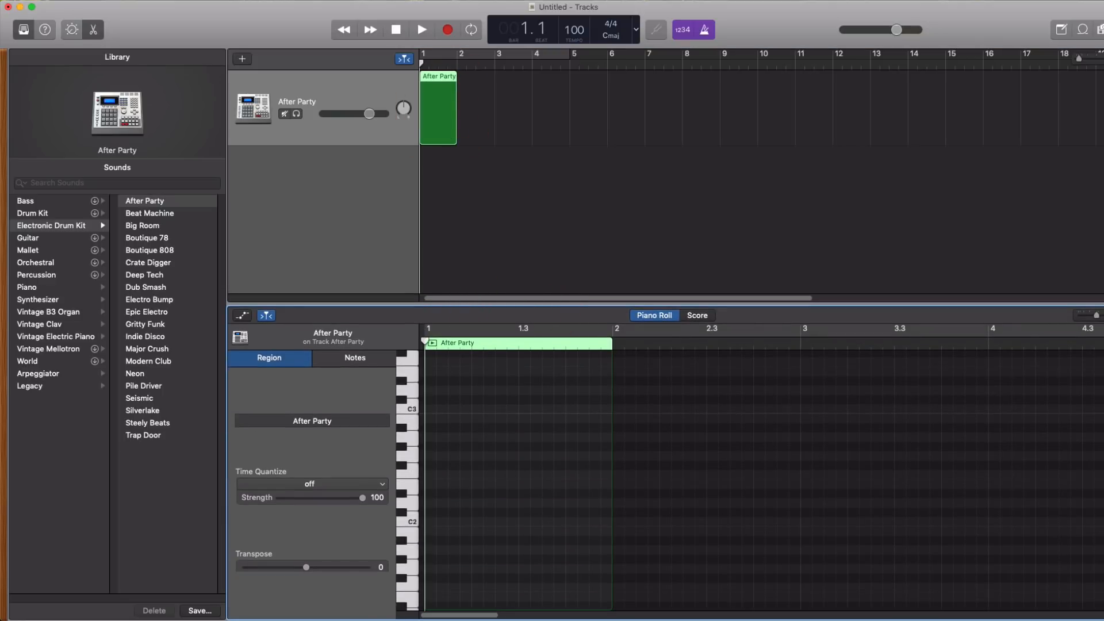
scroll(747, 483, "down", 5)
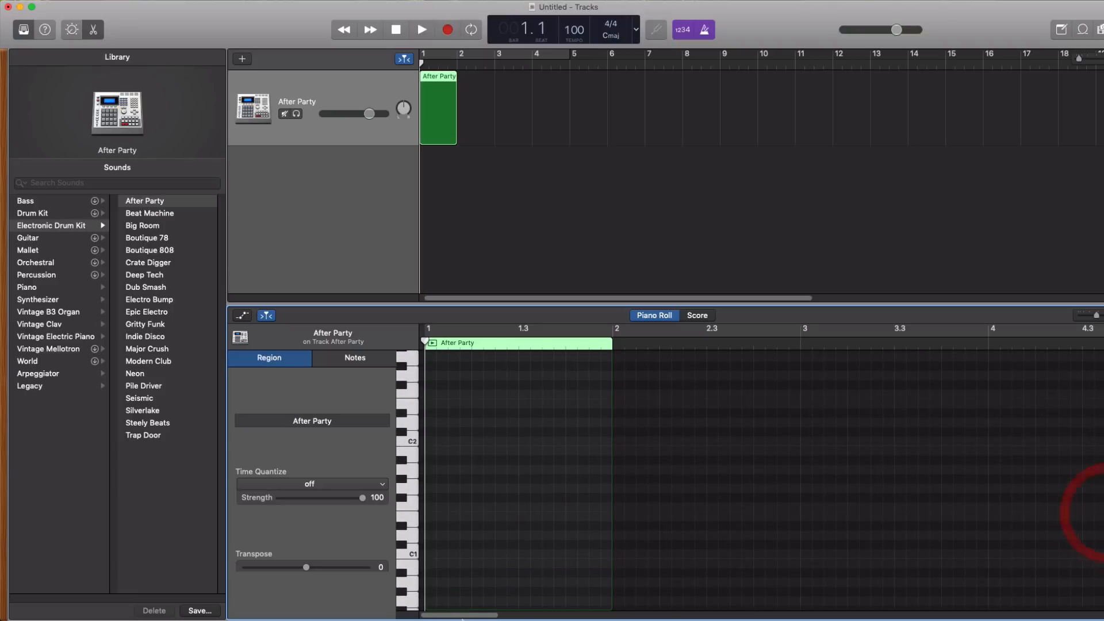
Place four consecutive quarter-note kicks on C1, filling bar 1 from its first beat.
left_click(438, 555, "super")
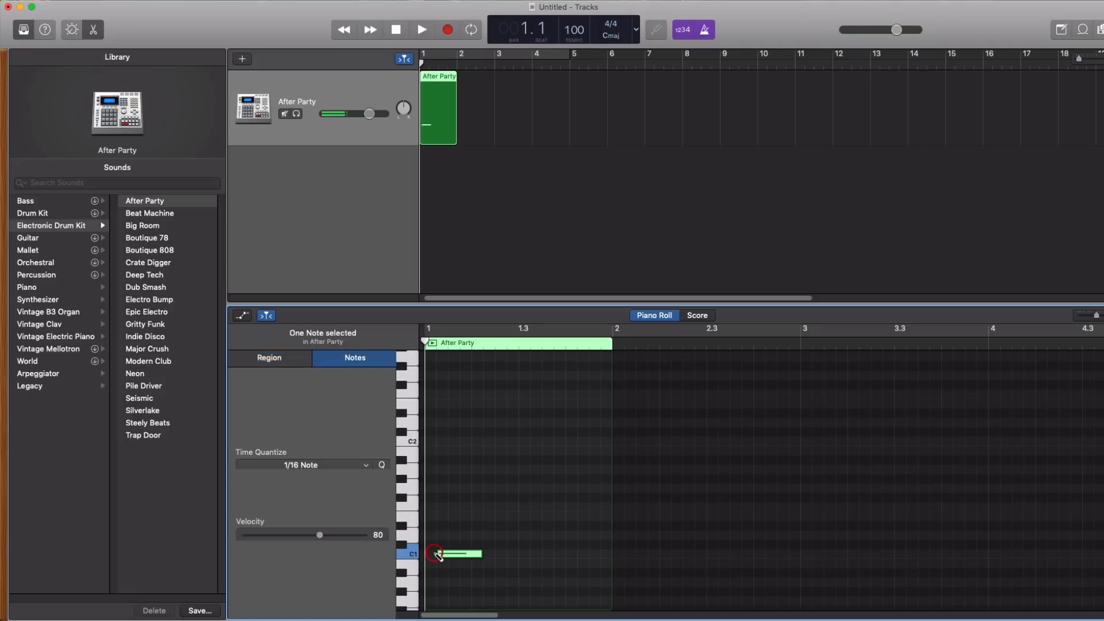
mouse_move(457, 554)
left_mouse_down()
mouse_move(449, 555)
mouse_move(465, 553)
left_mouse_up()
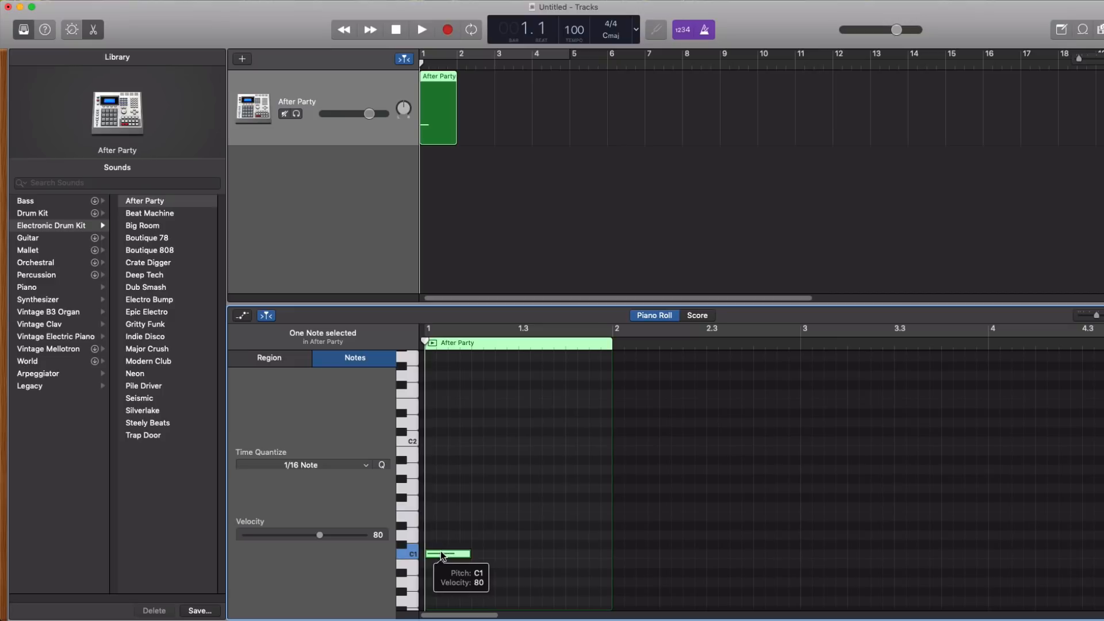
left_click_drag(449, 555, 591, 555)
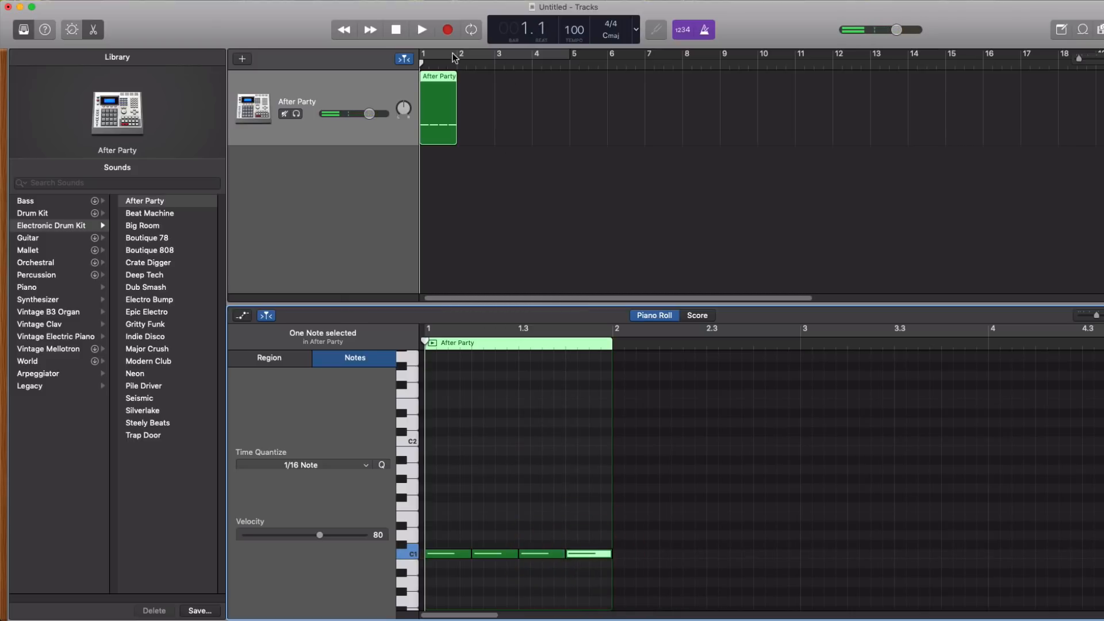
Turn on the cycle range for bars 1 to 4, loop the kick region up to bar 5, and play it briefly.
left_click(471, 54)
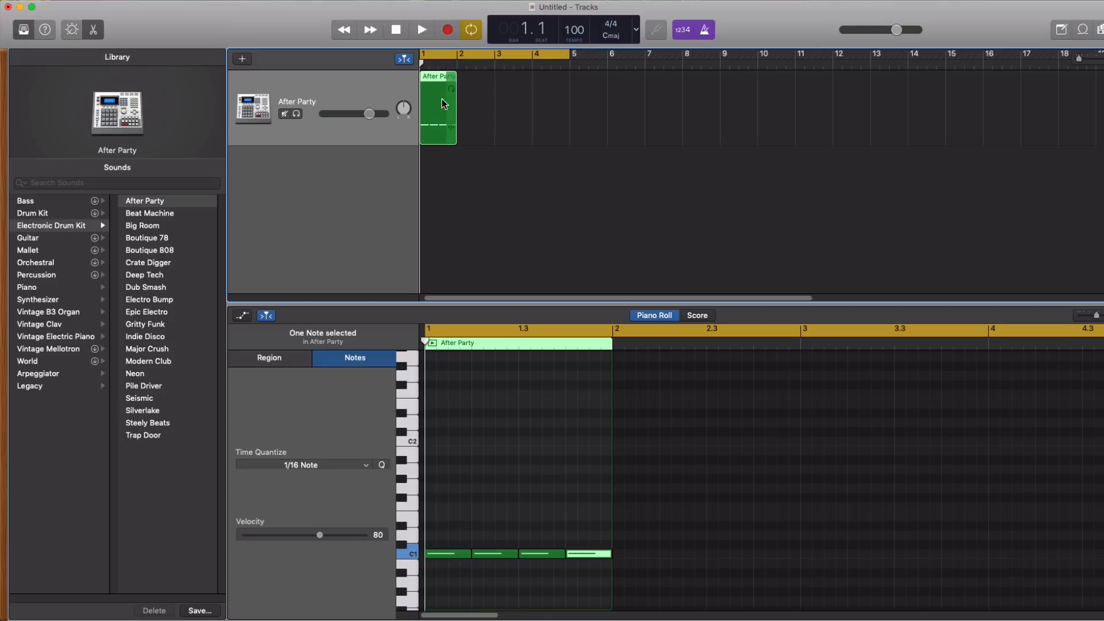
left_click_drag(455, 89, 569, 92)
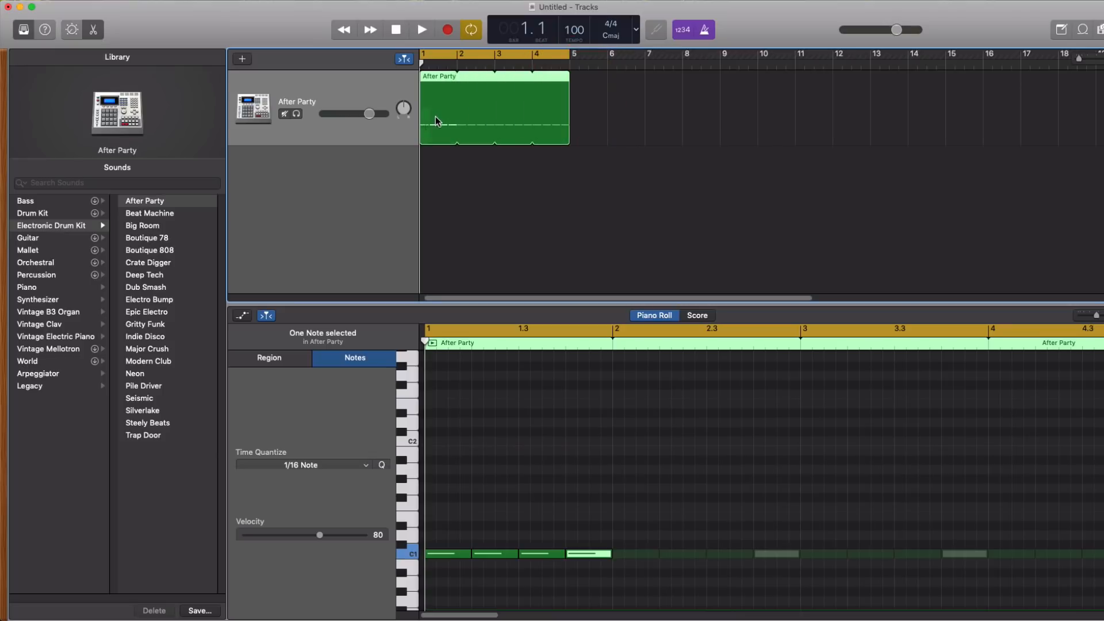
key("space")
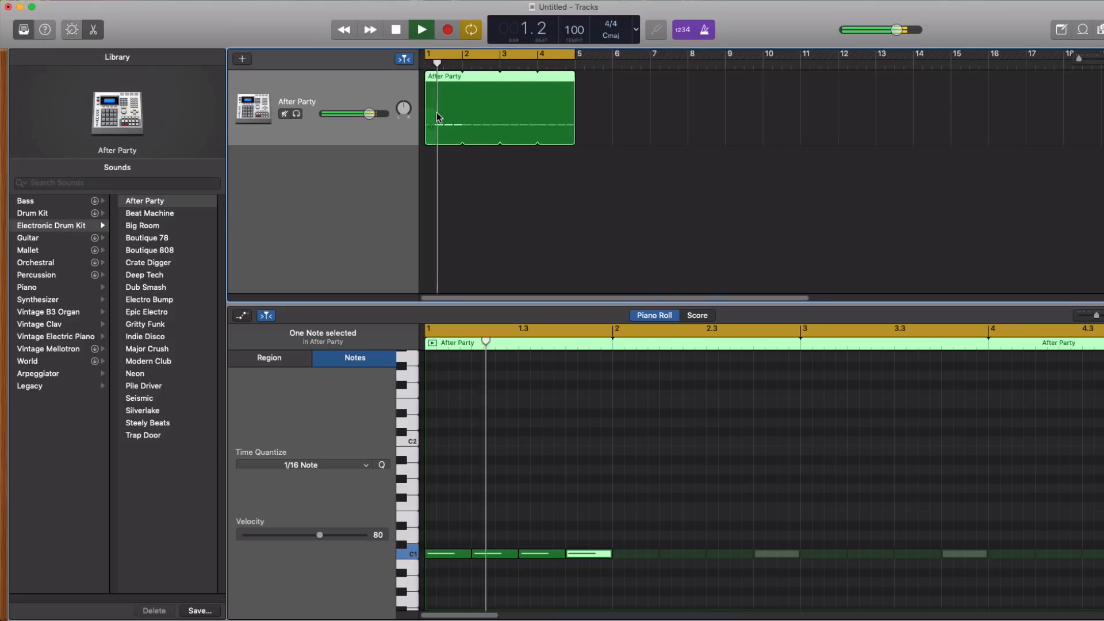
key("space")
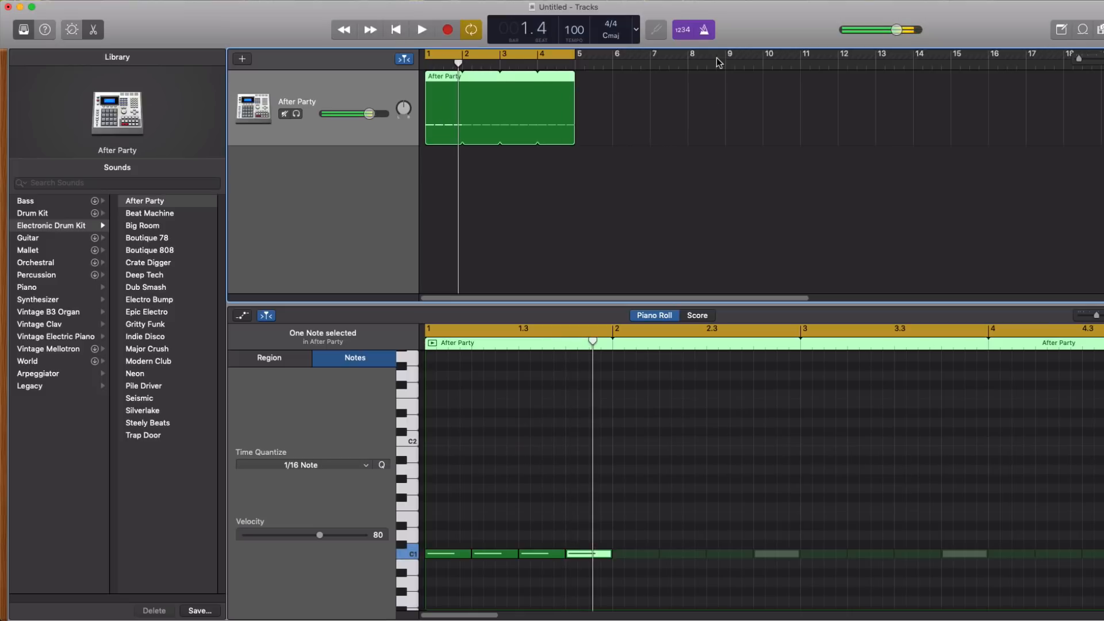
Turn off the metronome click and play the looped kick pattern briefly.
left_click(702, 30)
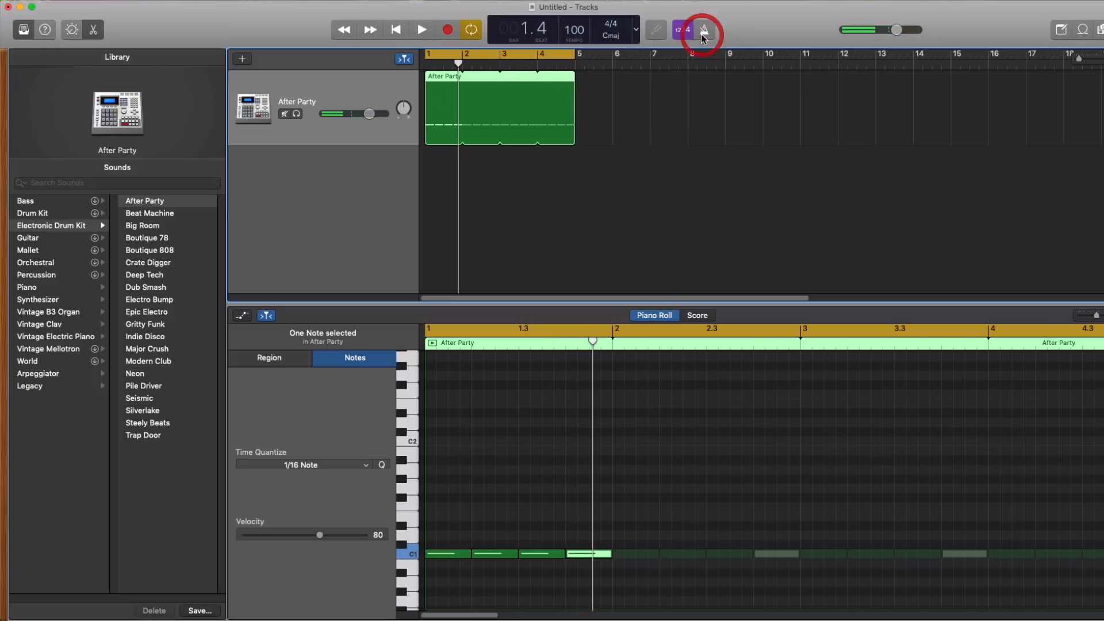
key("space")
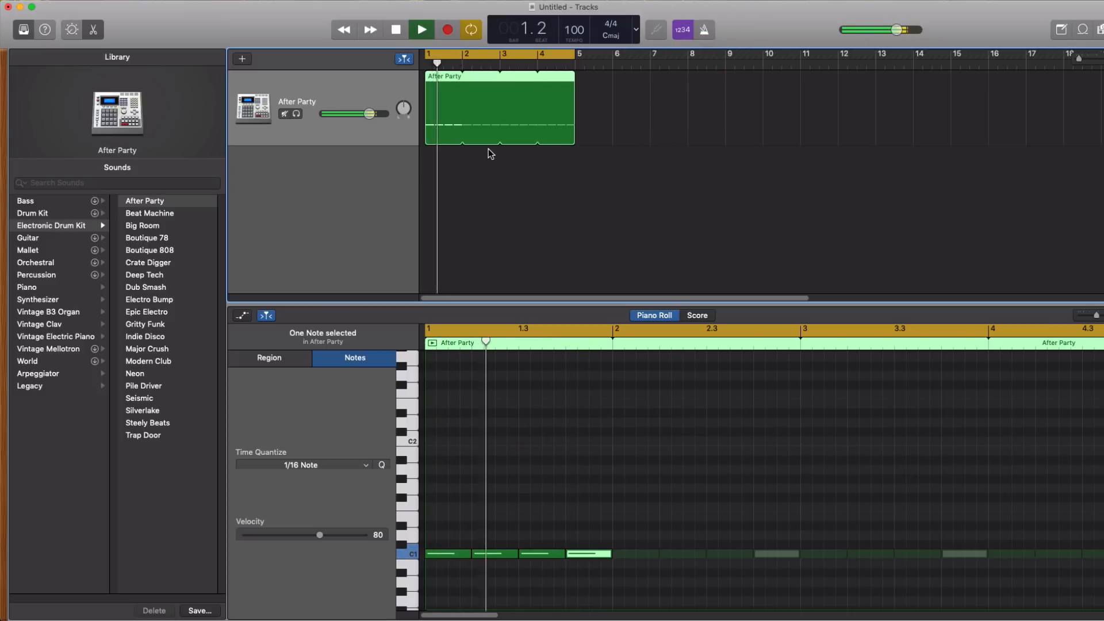
key("space")
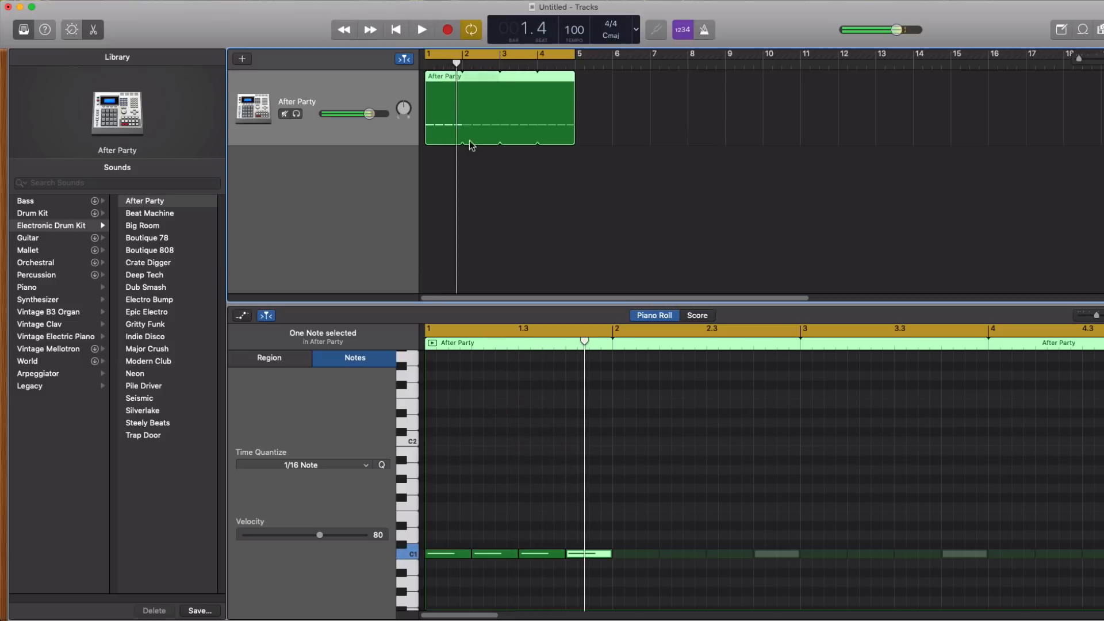
Rename the drum track as Kick.
double_click(297, 101)
type("Kick")
key("Return")
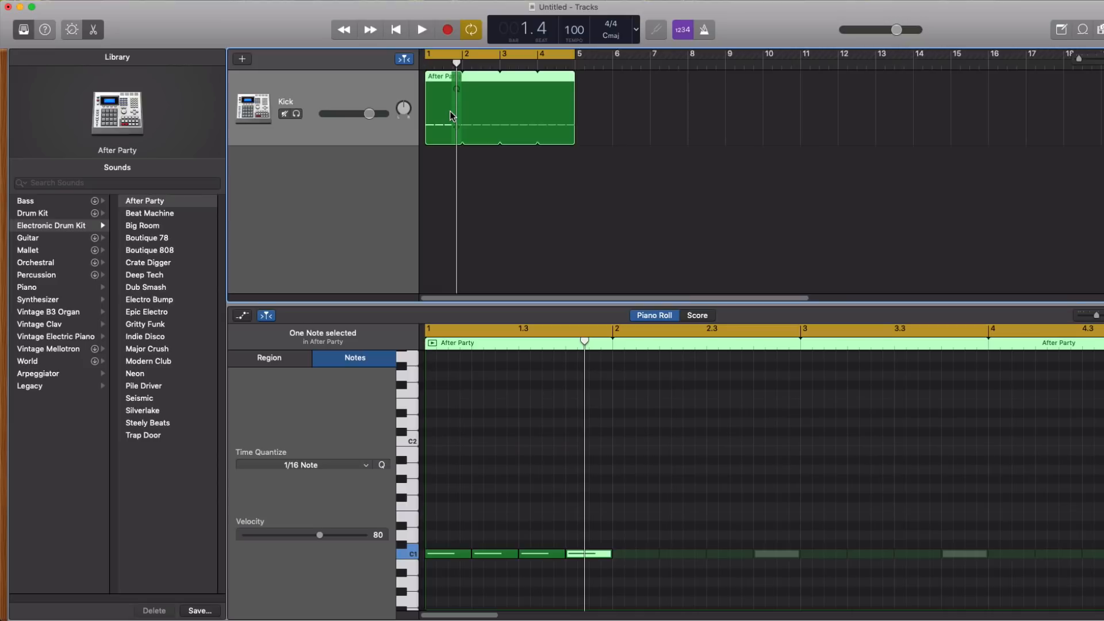
Show the Kick track's EQ in an enlarged view and set its low-cut filter to about 76 Hz while listening to the loop.
left_click(72, 30)
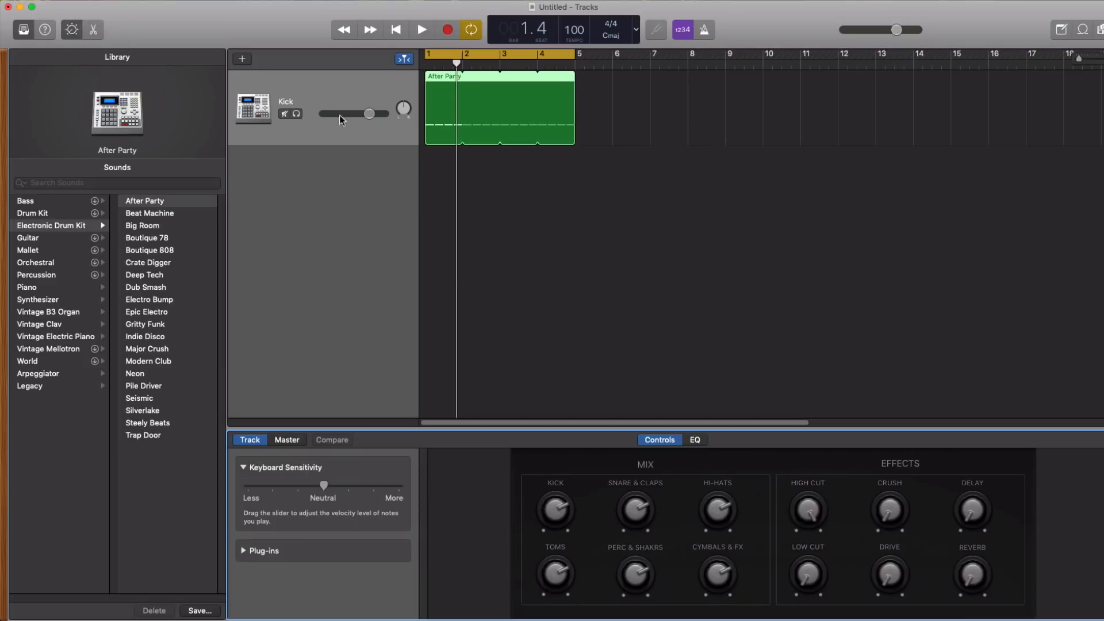
left_click(695, 441)
left_click_drag(707, 429, 713, 361)
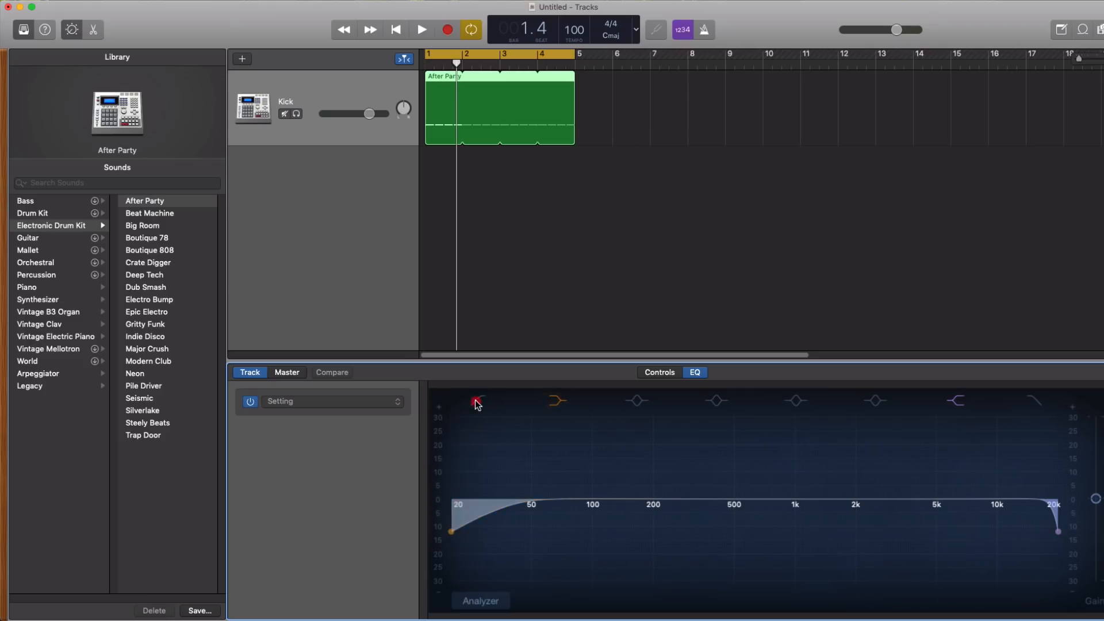
left_click(475, 399)
left_click_drag(480, 500, 529, 508)
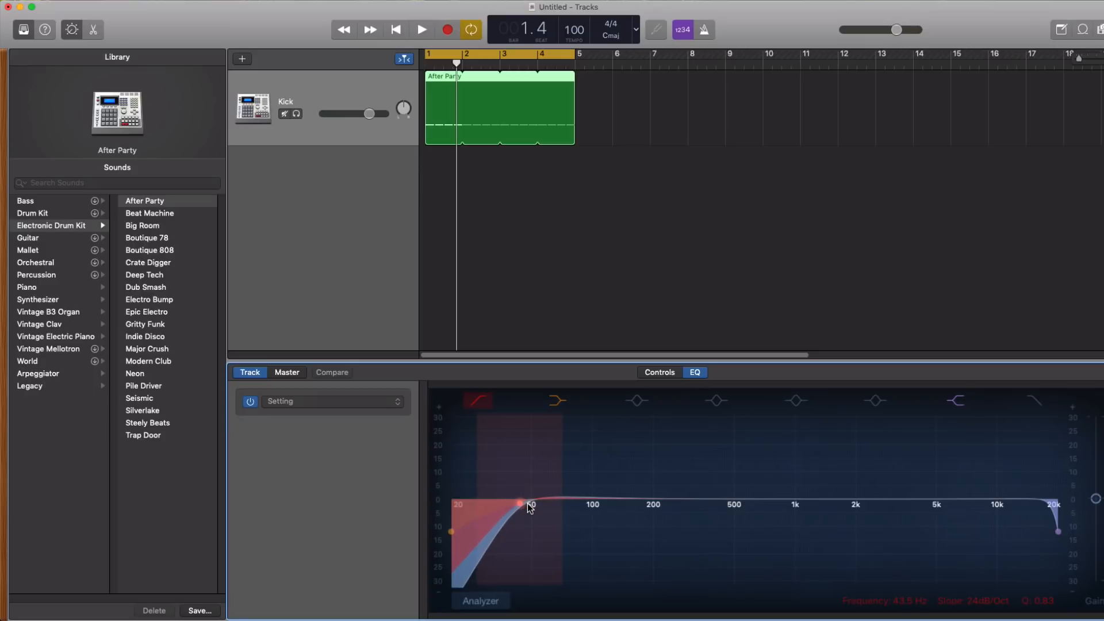
key("space")
left_click_drag(520, 504, 571, 507)
key("space")
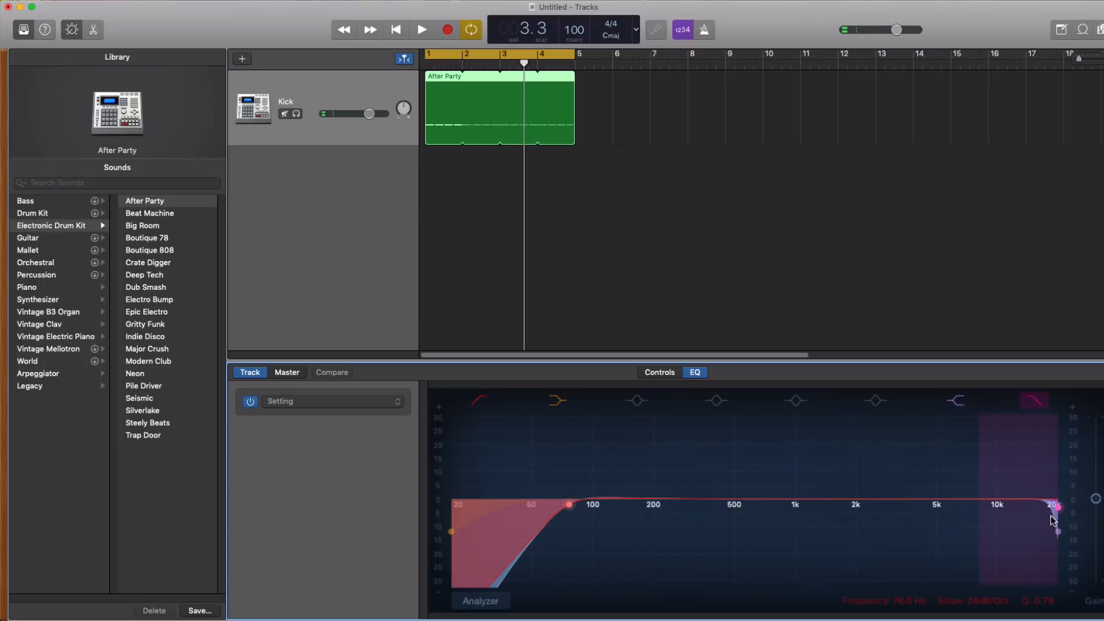
Set the Kick EQ's high-cut filter to about 4650 Hz while listening to the loop.
left_click_drag(1057, 510, 908, 514)
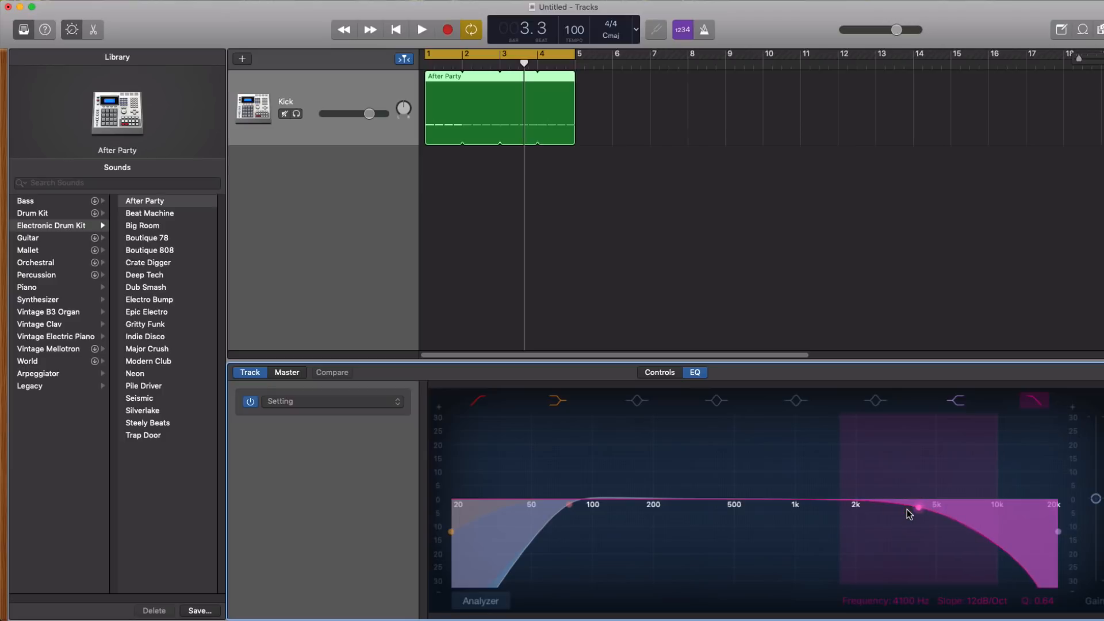
key("space")
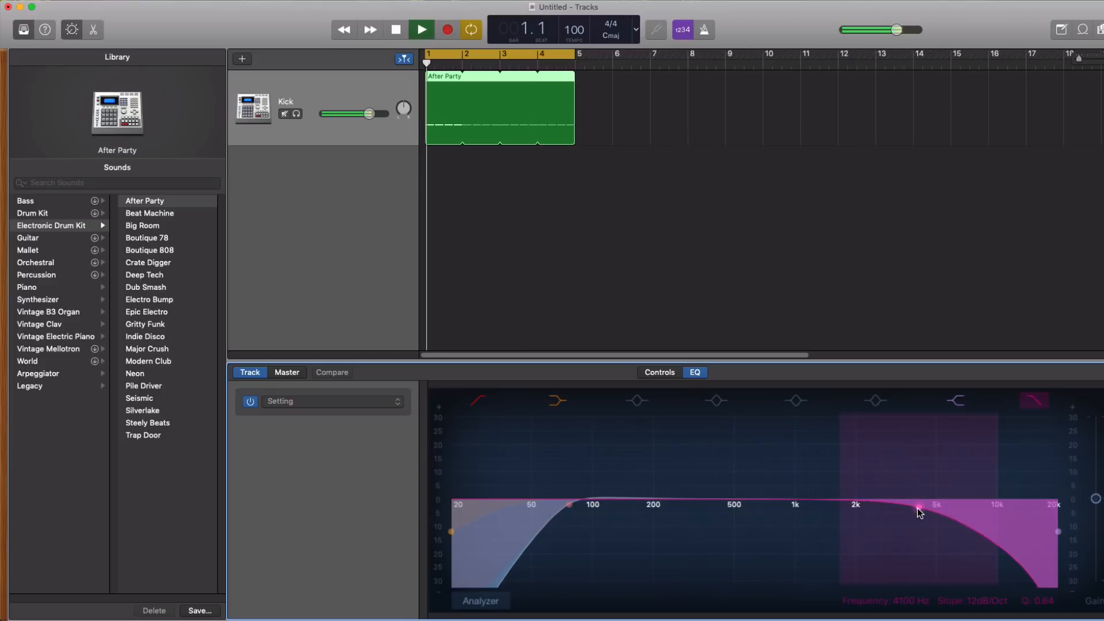
left_click_drag(914, 506, 930, 506)
key("space")
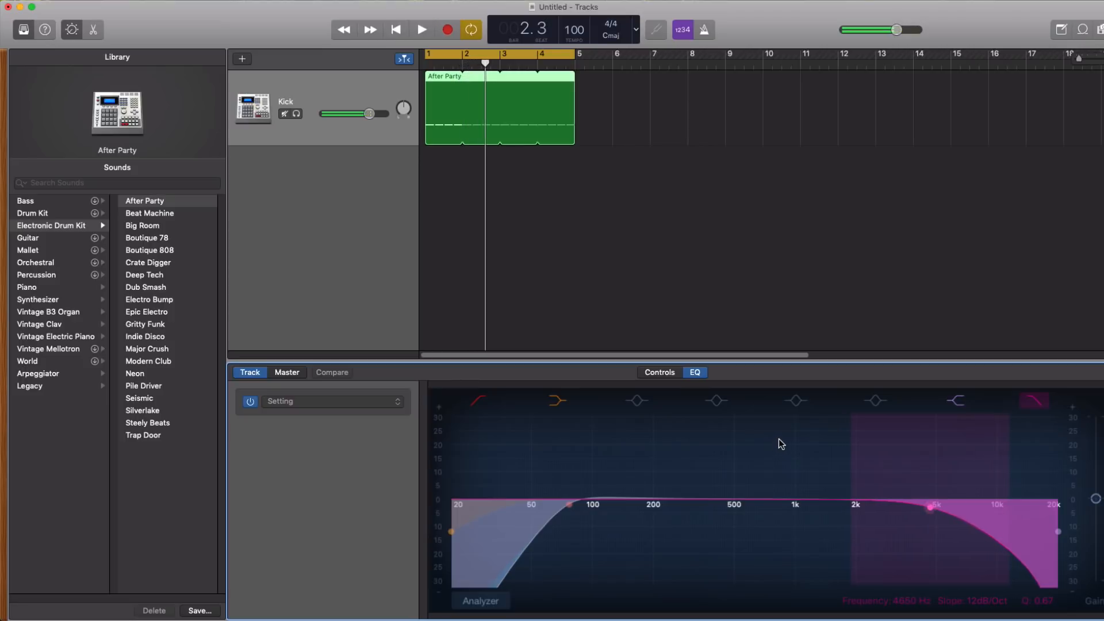
With the EQ analyzer on, cut the green mid band by about 3.5 dB at about 530 Hz with Q 2.30.
left_click(477, 601)
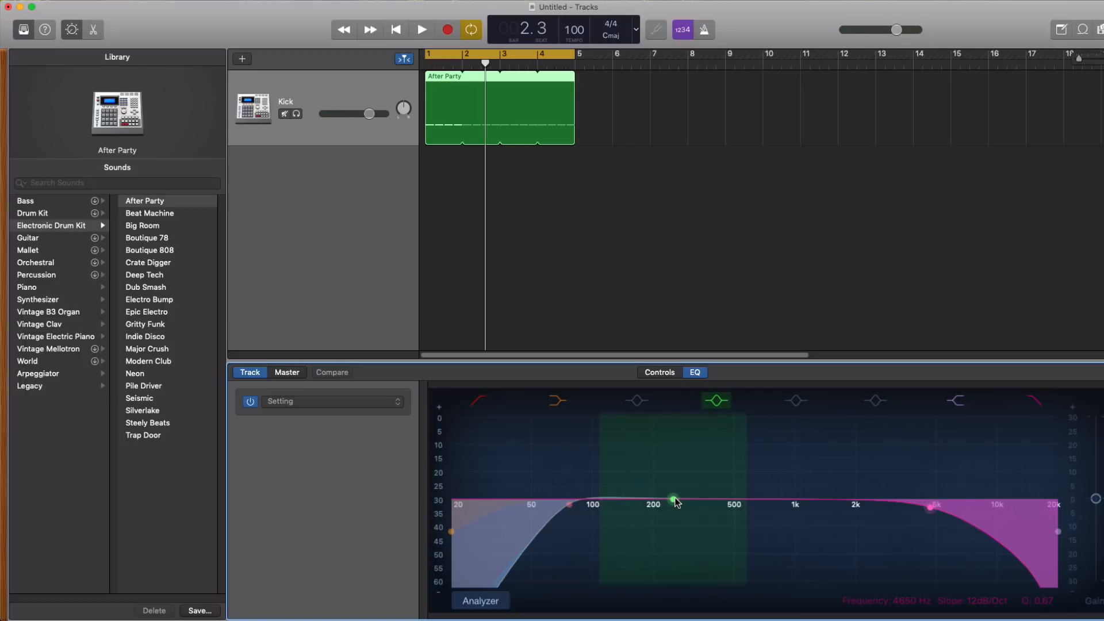
left_click_drag(674, 500, 747, 475)
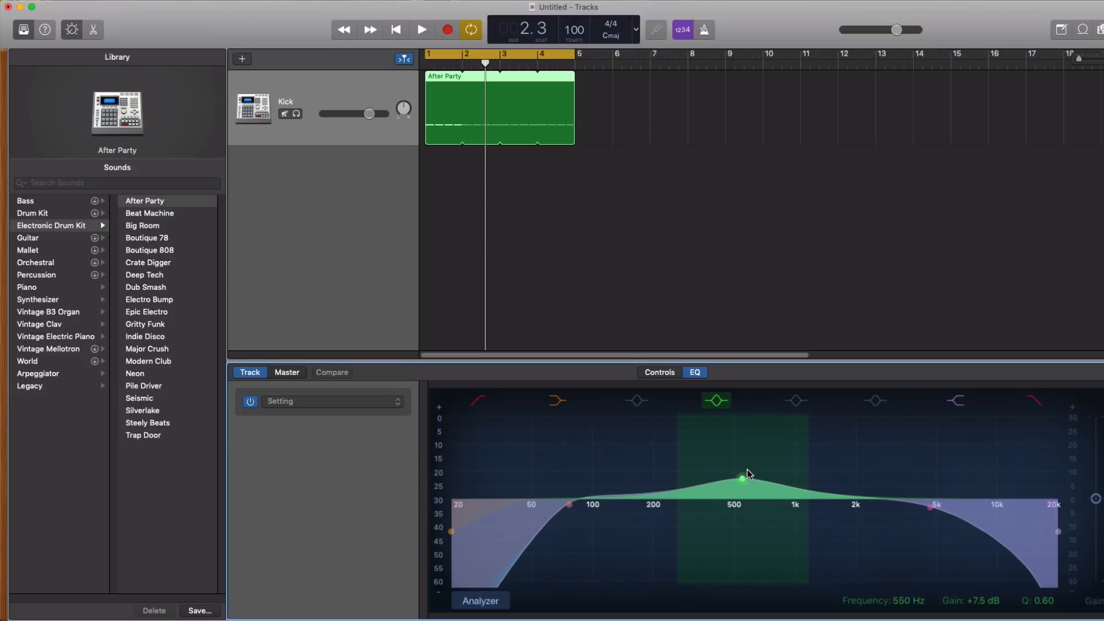
key("space")
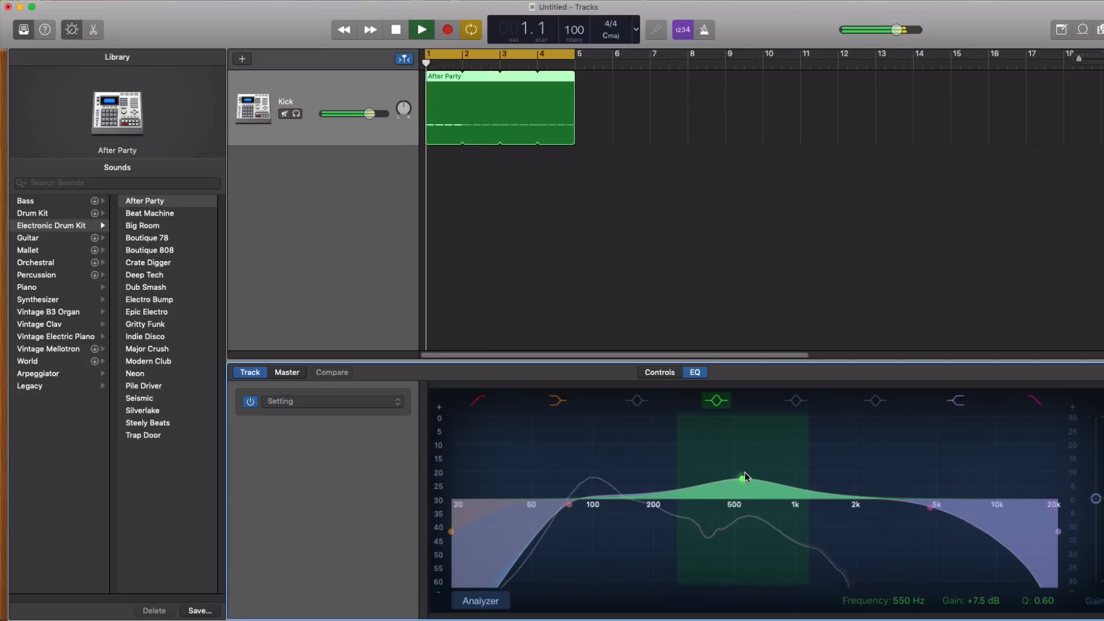
left_click_drag(744, 476, 742, 521)
key("space")
mouse_move(1052, 601)
left_mouse_down()
mouse_move(1052, 579)
mouse_move(1049, 615)
left_mouse_up()
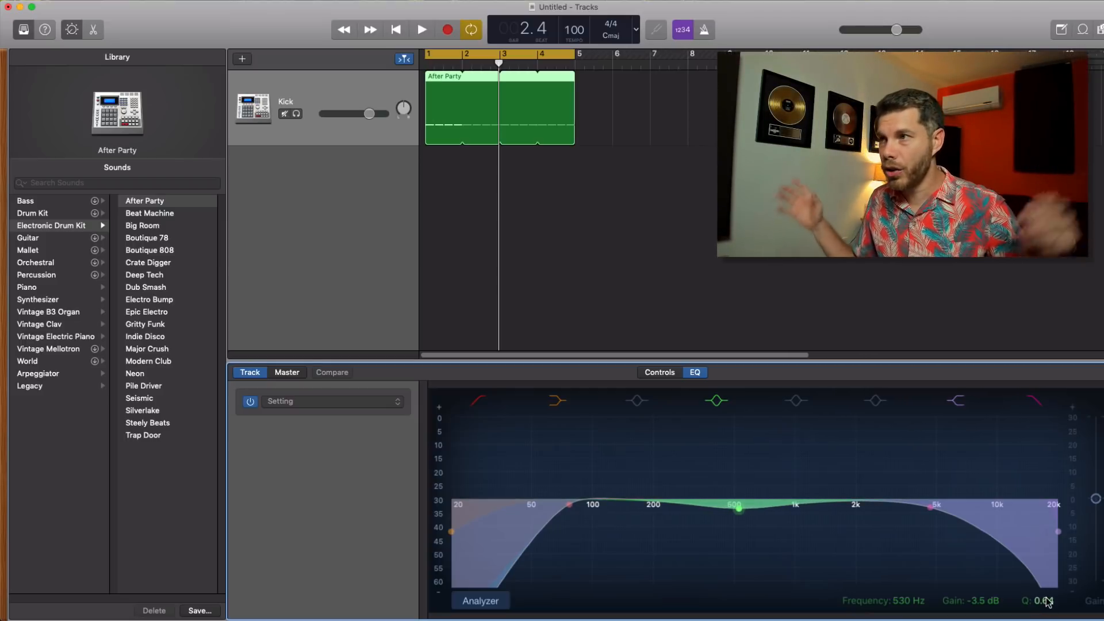
mouse_move(1048, 602)
left_mouse_down()
mouse_move(1048, 590)
mouse_move(1050, 604)
left_mouse_up()
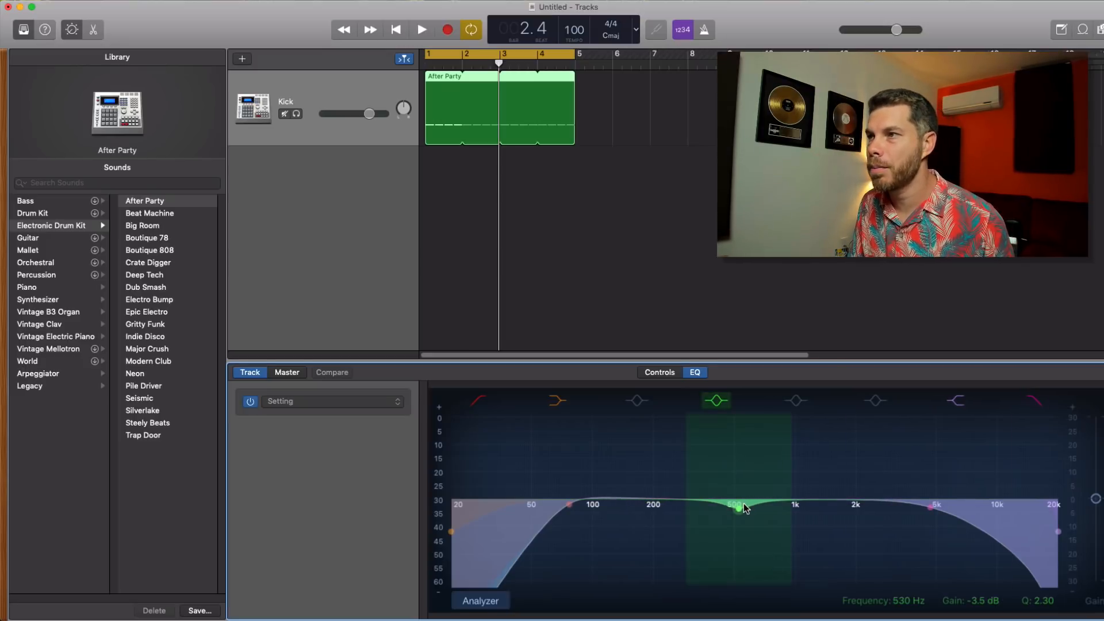
Fine-tune the Kick EQ during playback, raising the low-cut filter to about 85 Hz.
key("space")
left_click_drag(744, 505, 739, 509)
left_click_drag(571, 507, 580, 508)
key("space")
key("space")
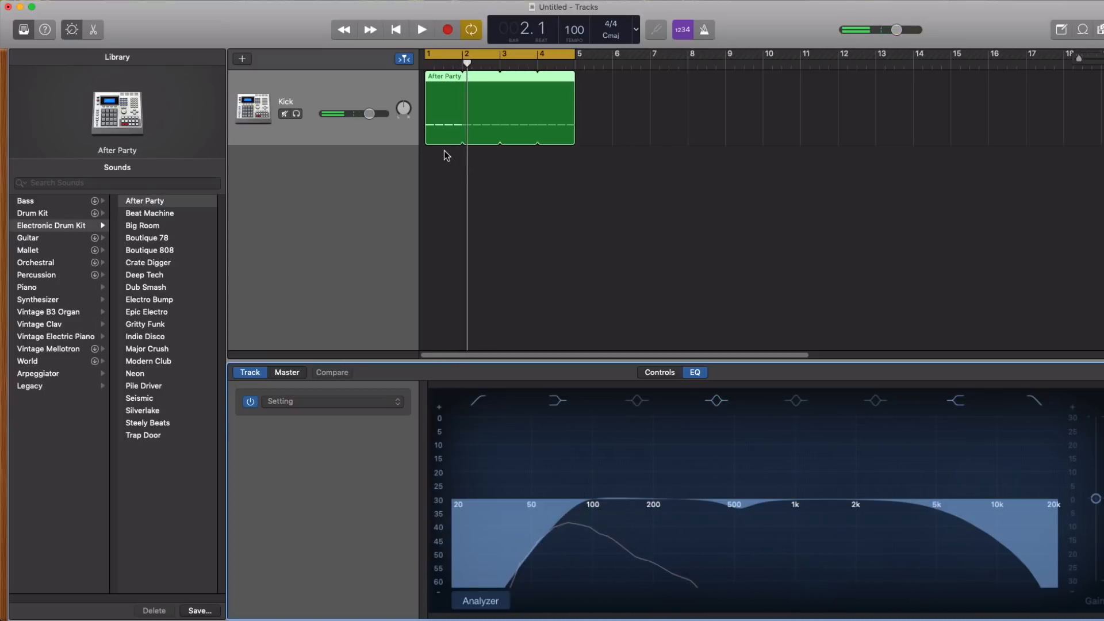
Duplicate the Kick track's settings to a new track and rename the new track as Snare.
left_click(361, 91)
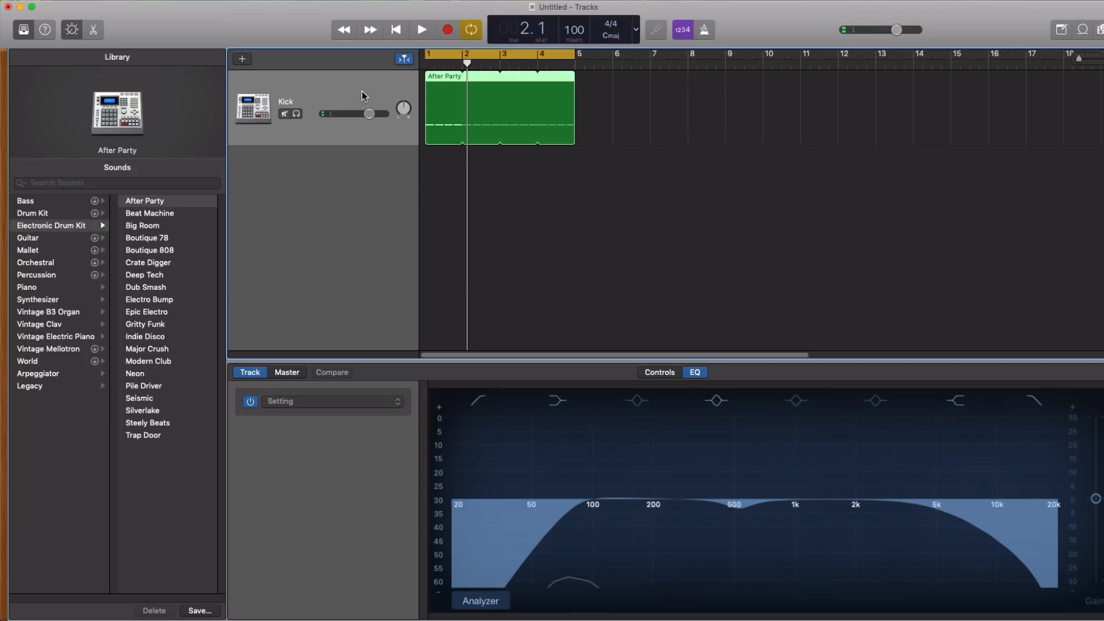
key("super+d")
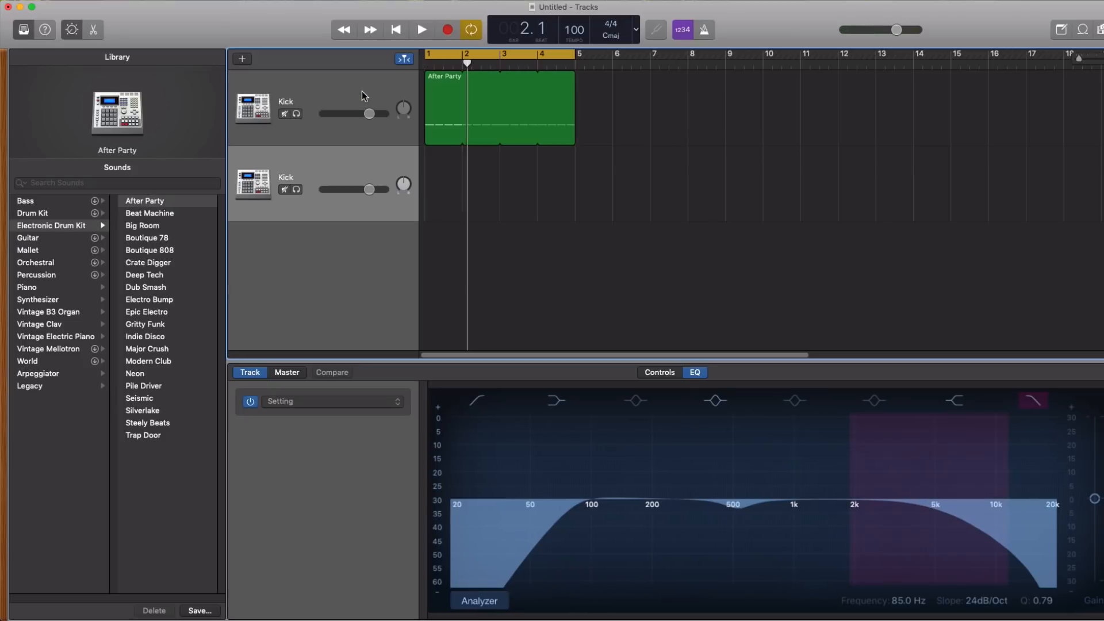
double_click(291, 175)
type("Snare")
key("Return")
Create a one-bar region on the Snare track and add D#1 notes on beats 2 and 4.
left_click(447, 185, "super")
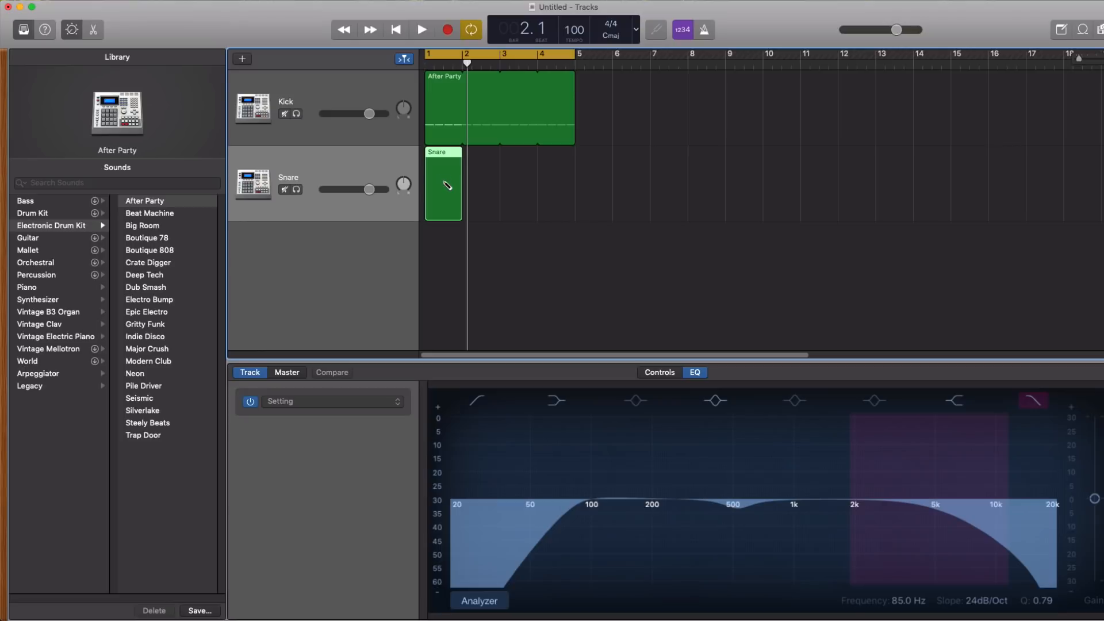
double_click(443, 184)
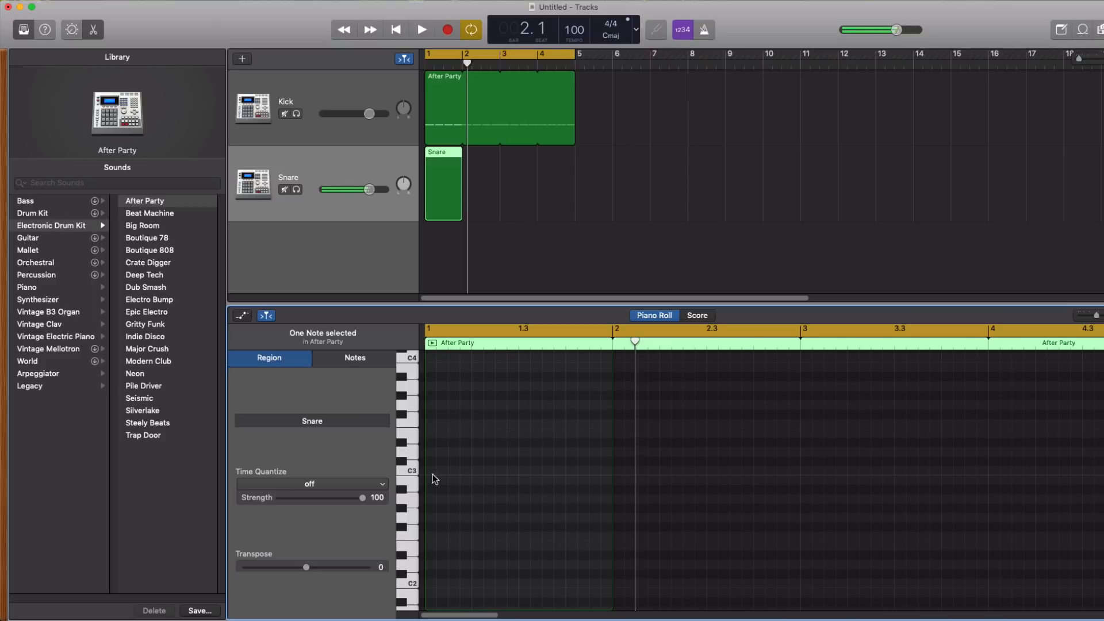
left_click_drag(1099, 476, 1090, 505)
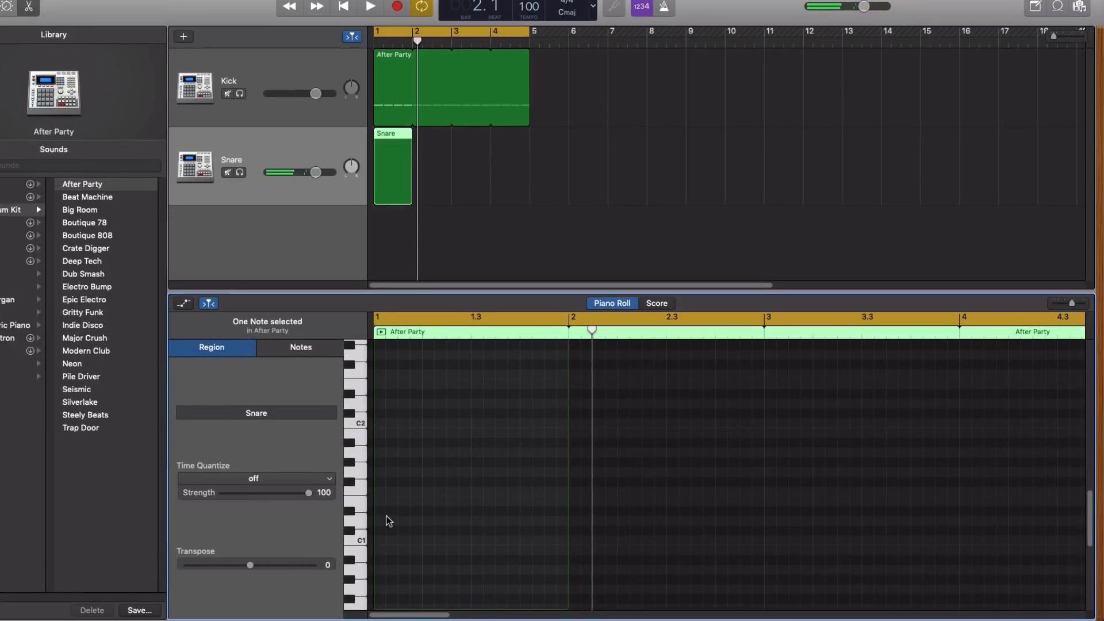
left_click_drag(395, 516, 438, 513)
mouse_move(438, 513)
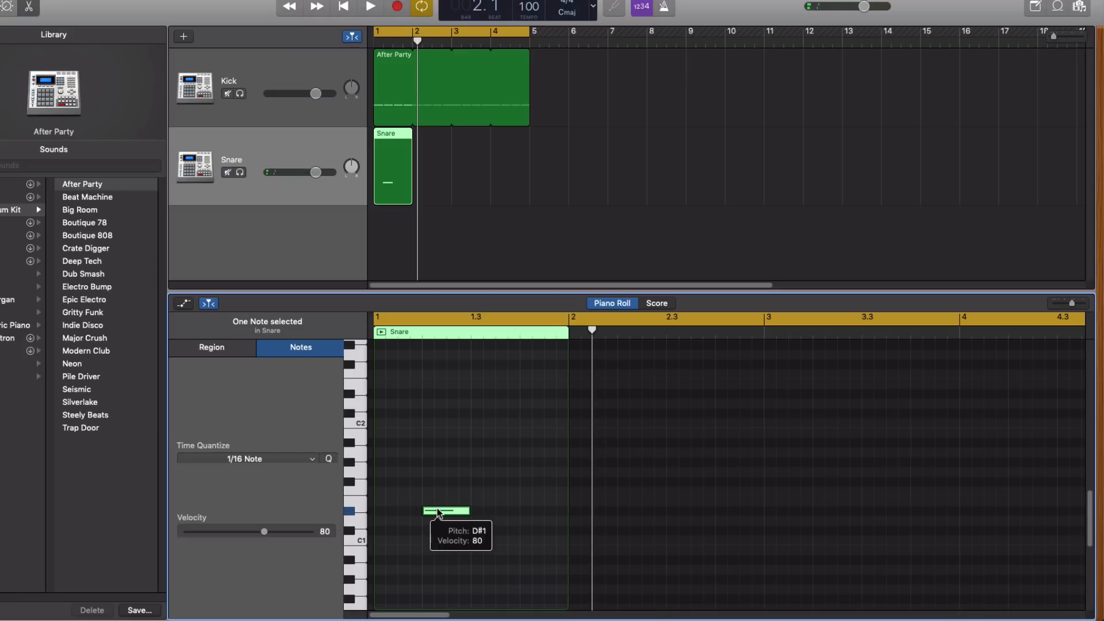
key("space")
key("space")
left_click(525, 510, "super")
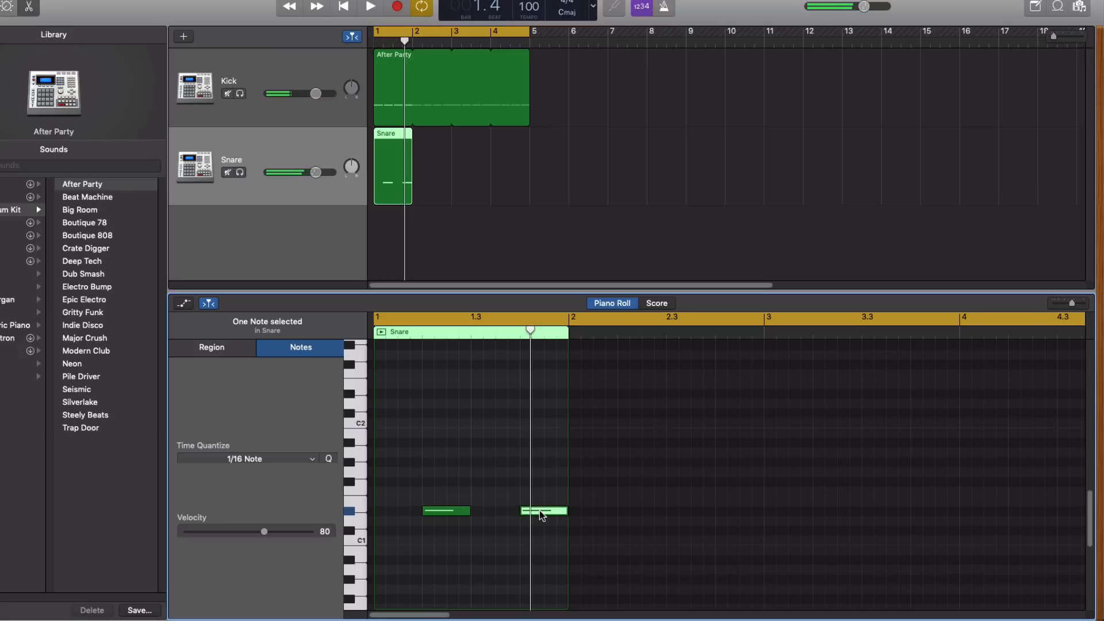
Layer a second snare sound by copying both snare notes up one semitone, and audition its pitch.
left_click_drag(402, 508, 551, 517)
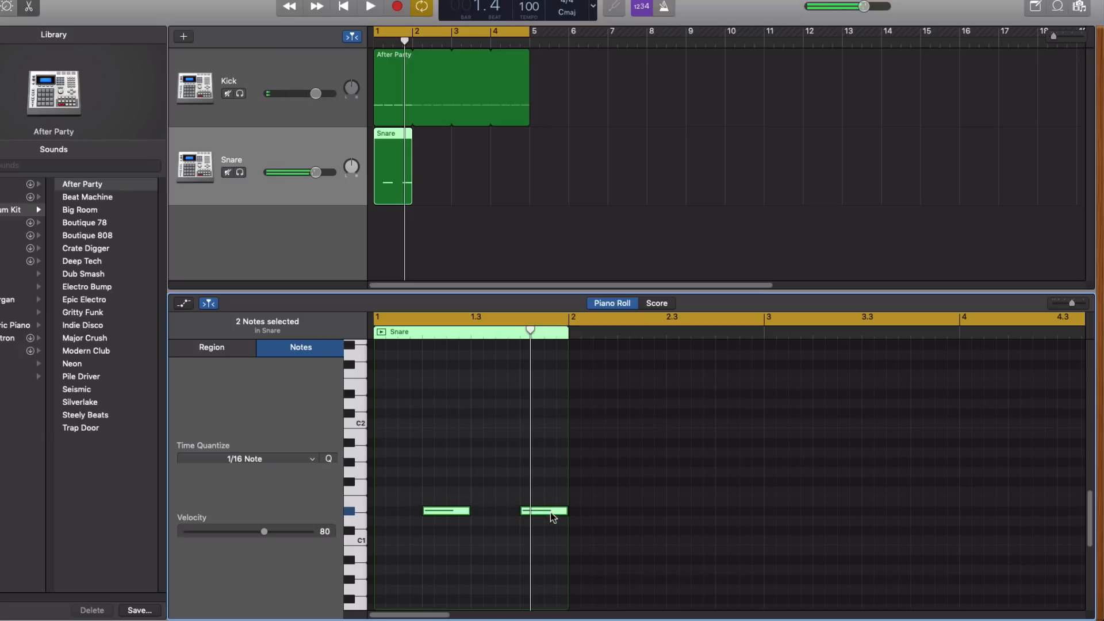
left_click_drag(440, 513, 439, 502)
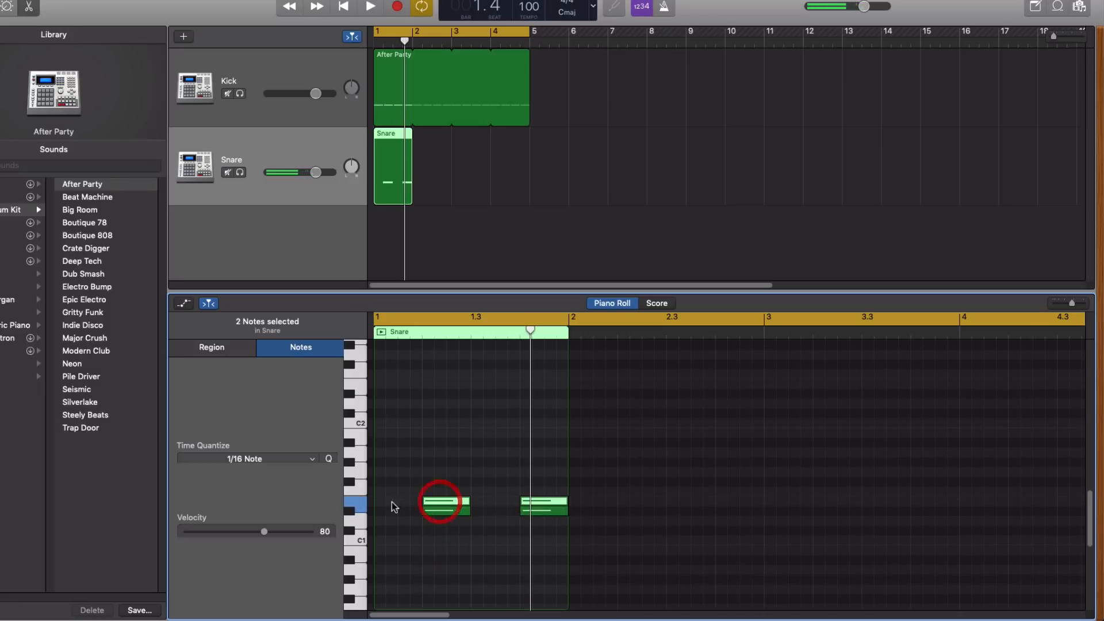
left_click(360, 508)
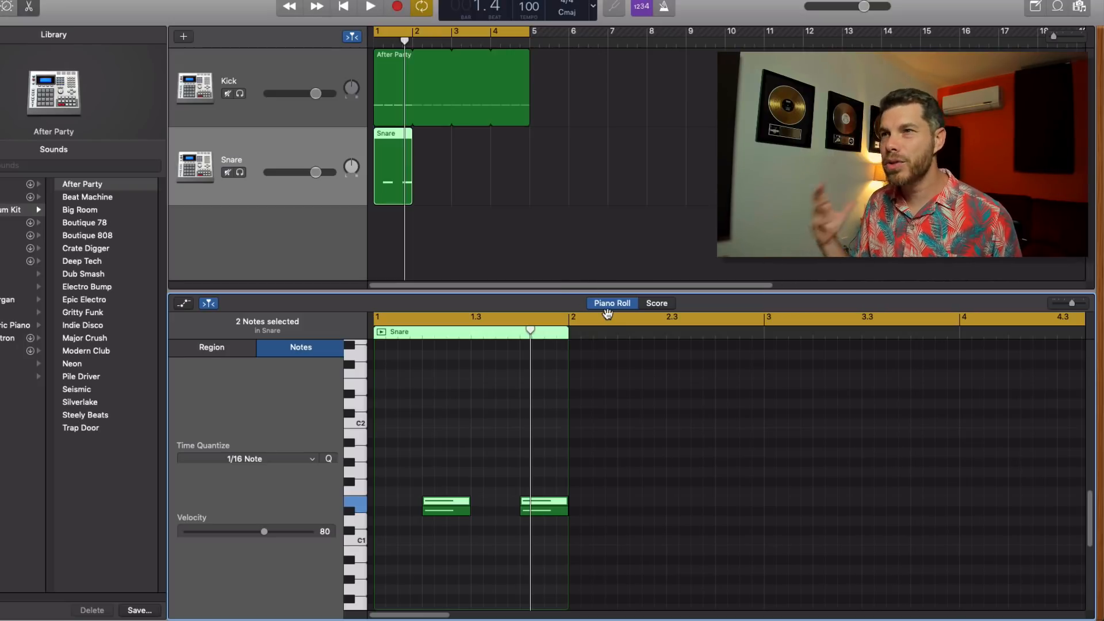
Reshape the Snare EQ: high-cut at 20000 Hz, mid band flattened, and low-cut at about 94 Hz, checking with playback.
left_click(7, 8)
left_click(656, 364)
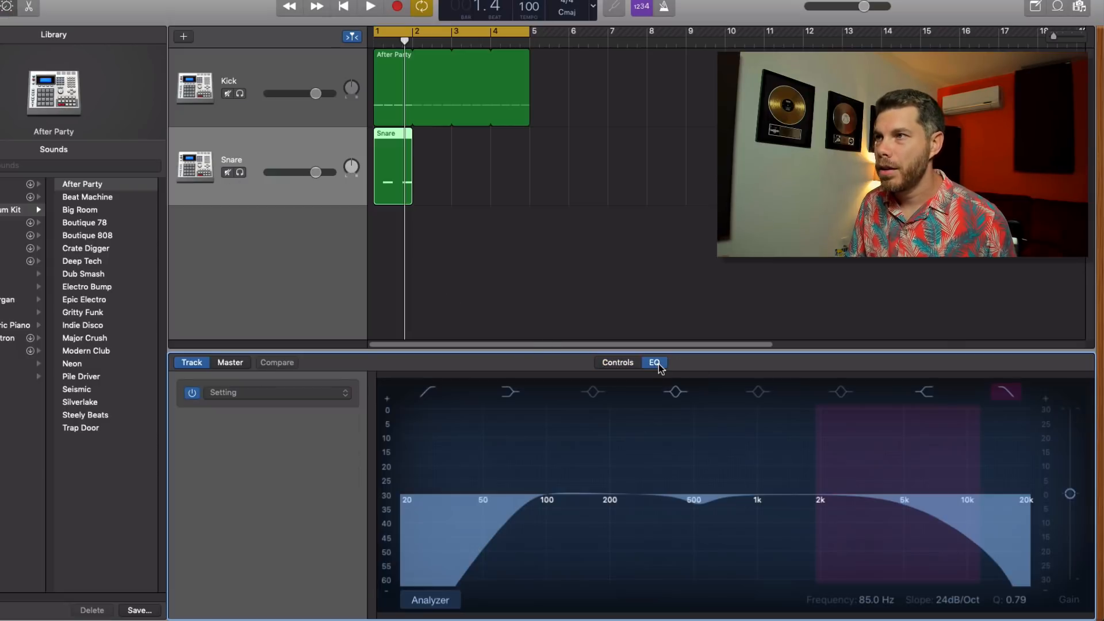
left_click_drag(904, 501, 1075, 512)
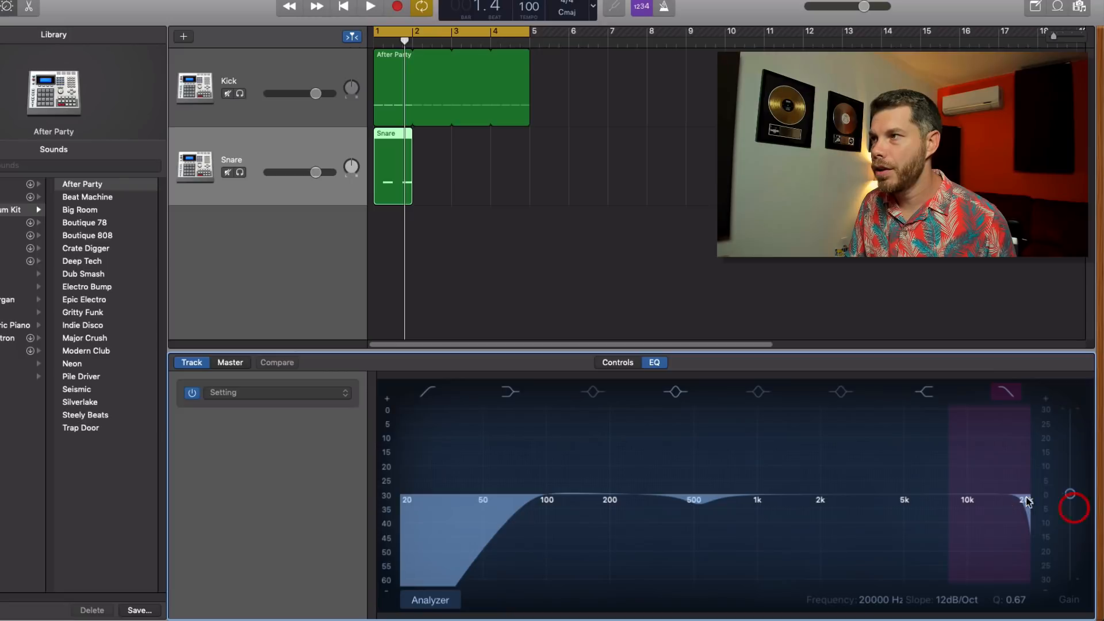
left_click_drag(529, 500, 551, 507)
key("space")
key("space")
Loop the Snare region to the start of bar 5 and listen to it with the kick.
left_click(440, 153)
left_click_drag(413, 151, 528, 135)
key("space")
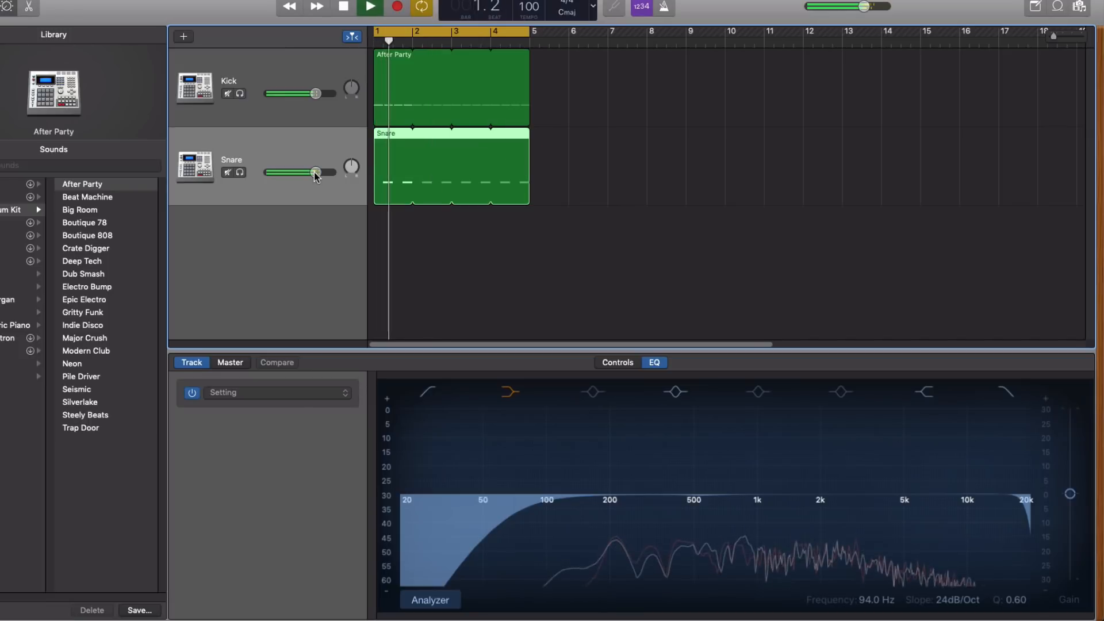
key("space")
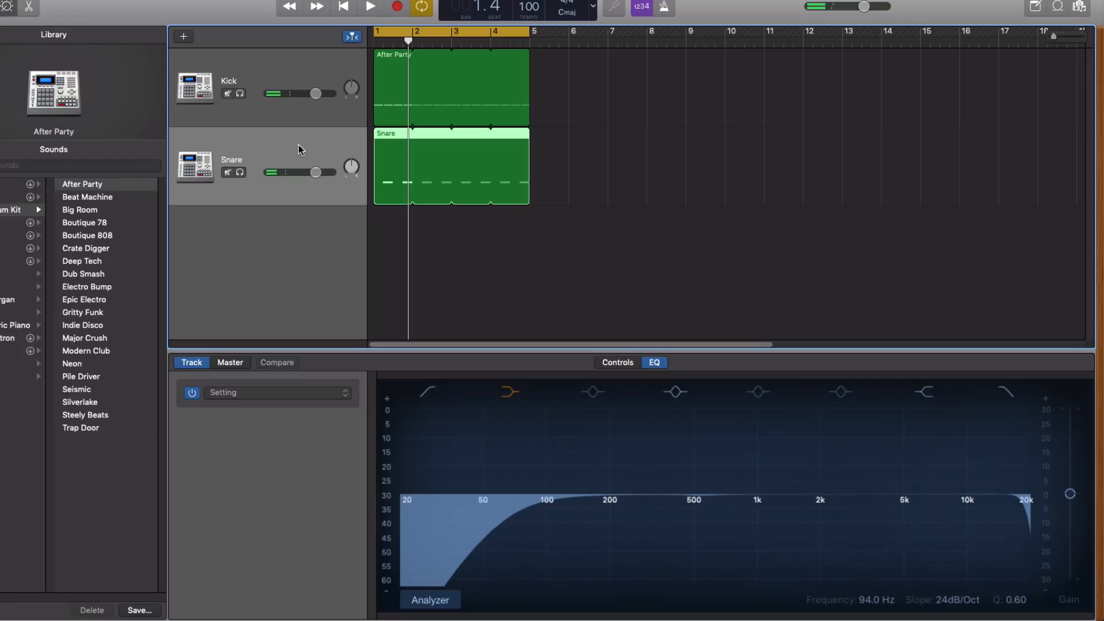
Duplicate the Snare track's settings to a new track named Hi Hat and slightly lower its EQ low-cut frequency.
key("super+d")
double_click(239, 237)
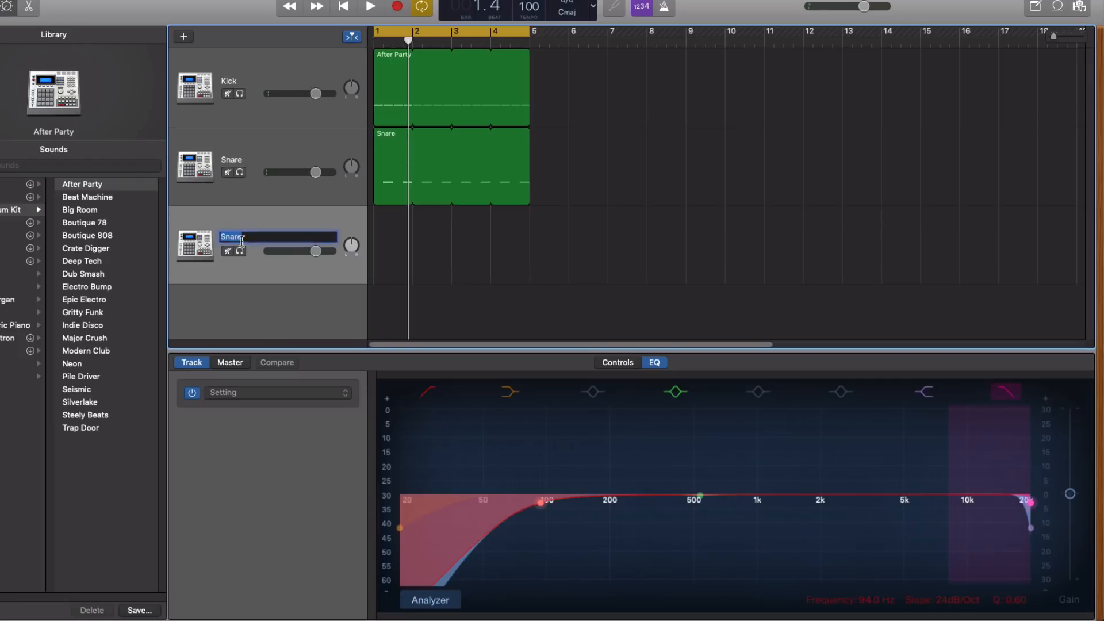
type("Hi Hat")
key("Return")
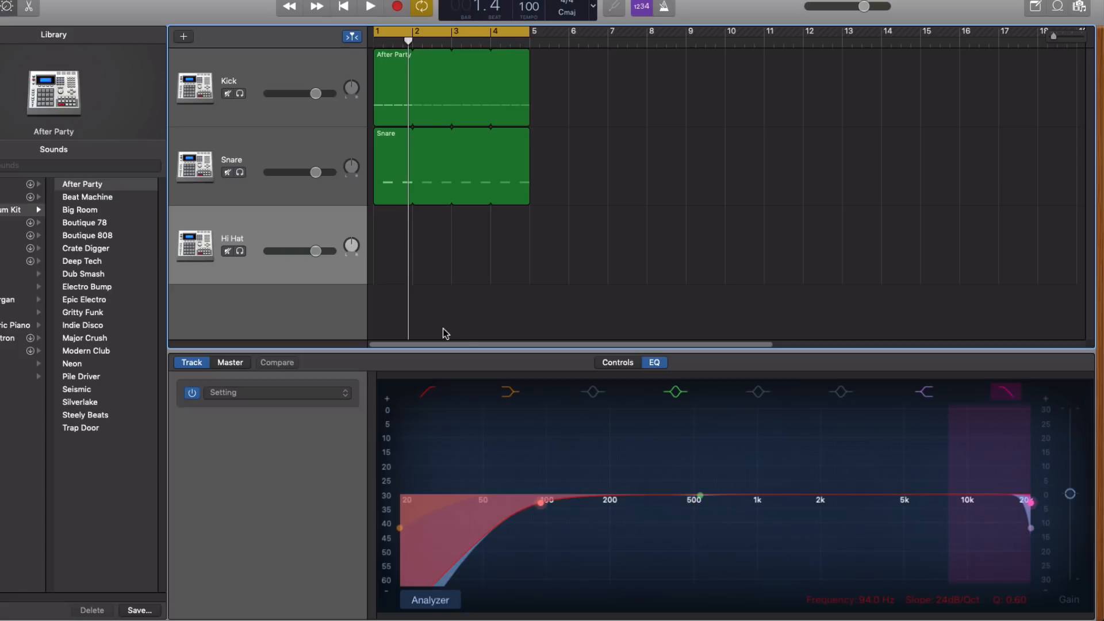
left_click_drag(545, 508, 523, 506)
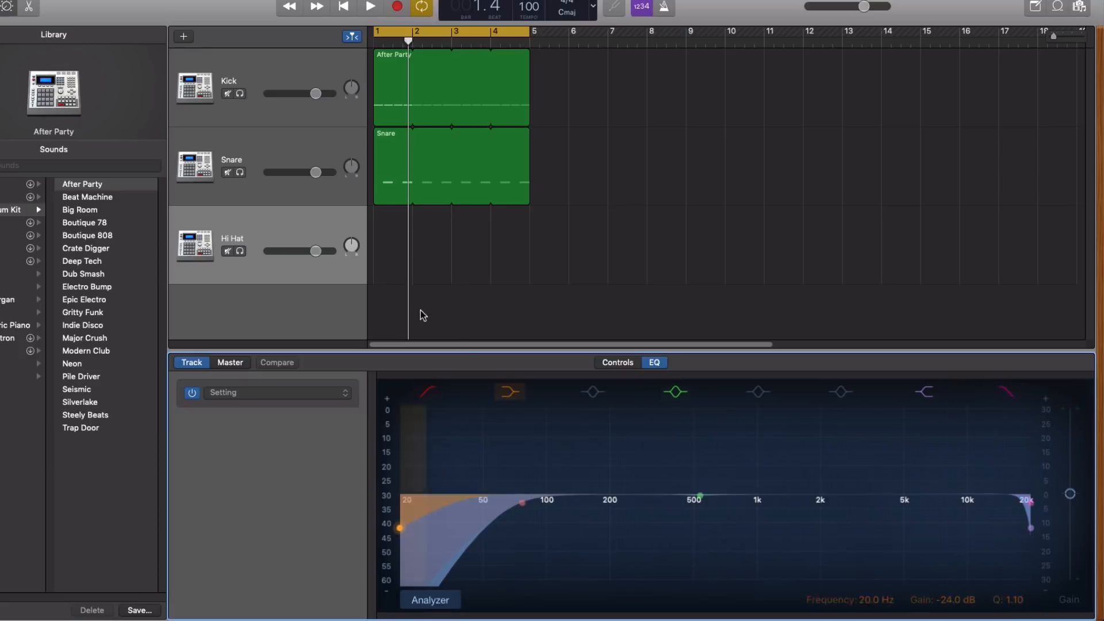
Create a one-bar region on the Hi Hat track, fill beat 1 with four short F#1 sixteenth notes, and play it from the start.
left_click(395, 246, "super")
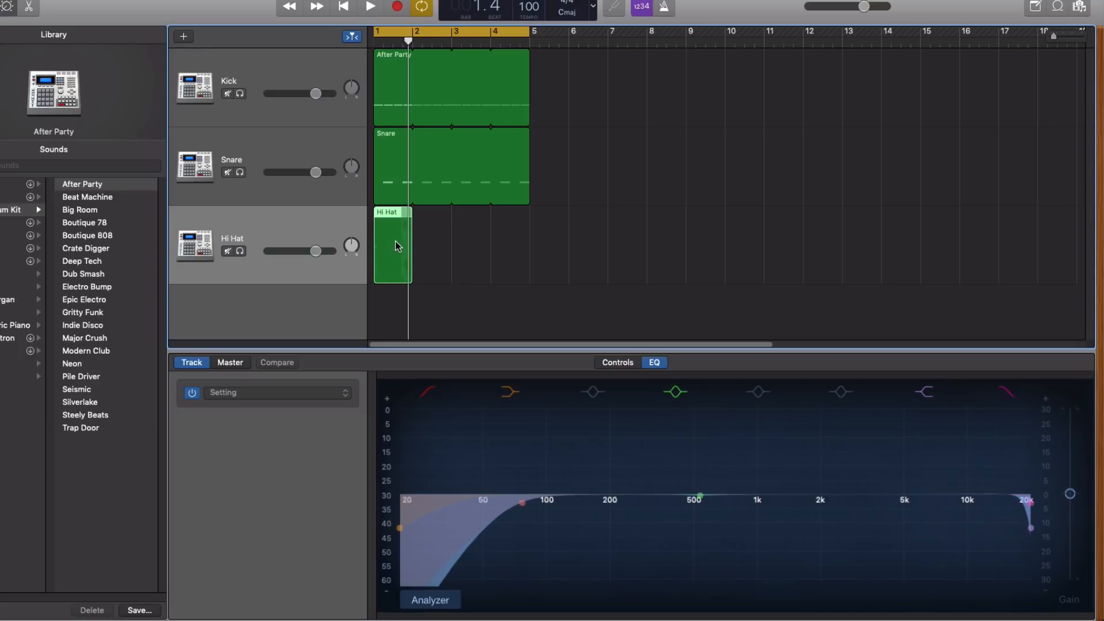
double_click(395, 247)
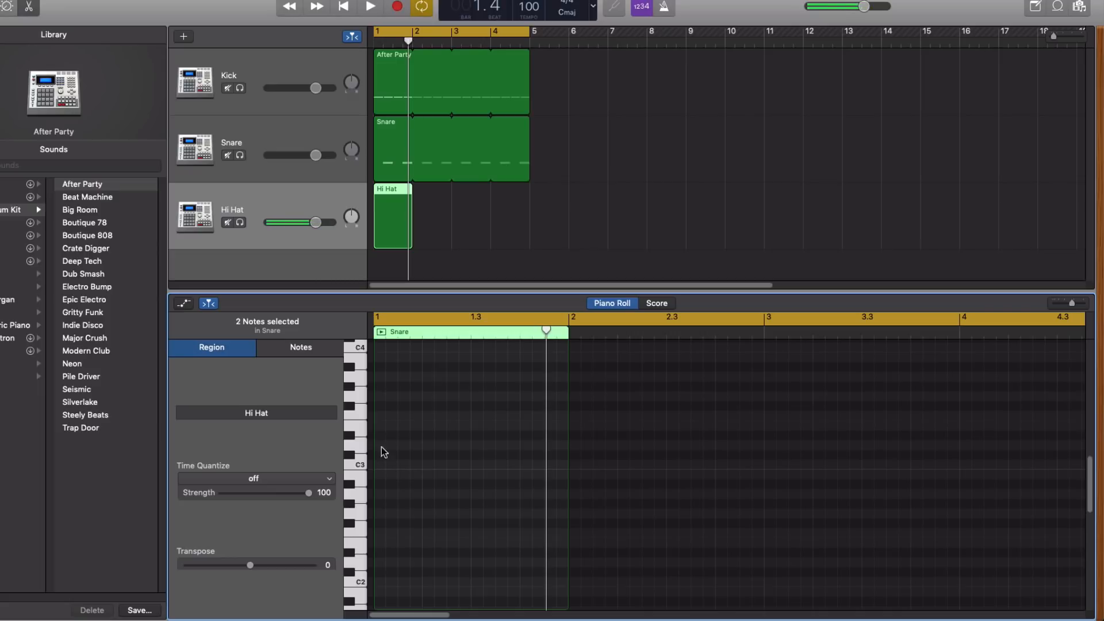
left_click_drag(1088, 496, 1091, 523)
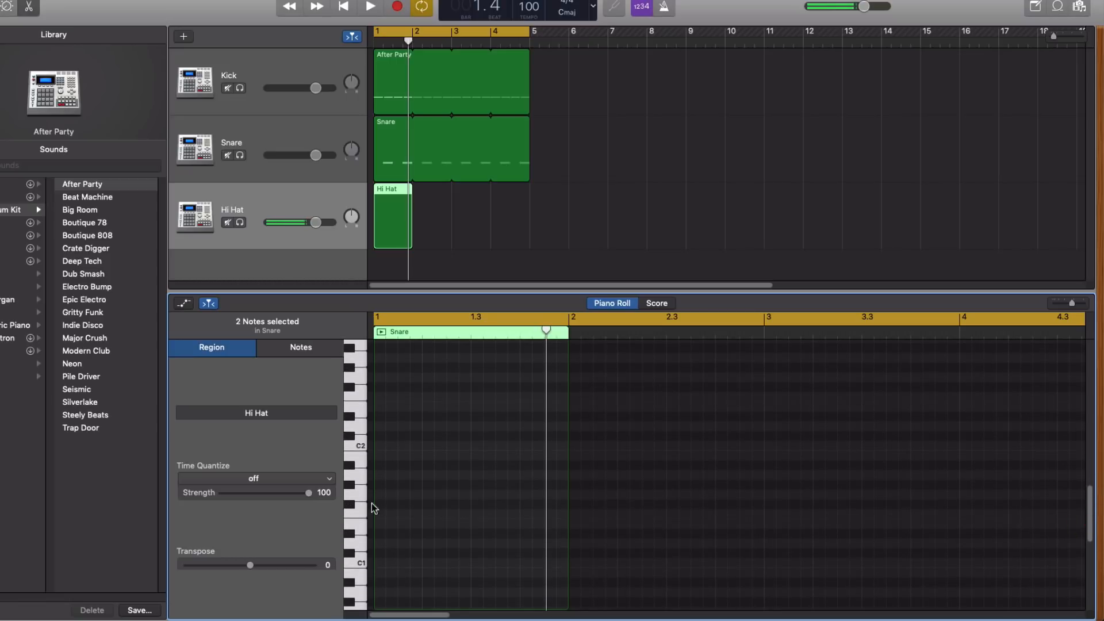
left_click(386, 506)
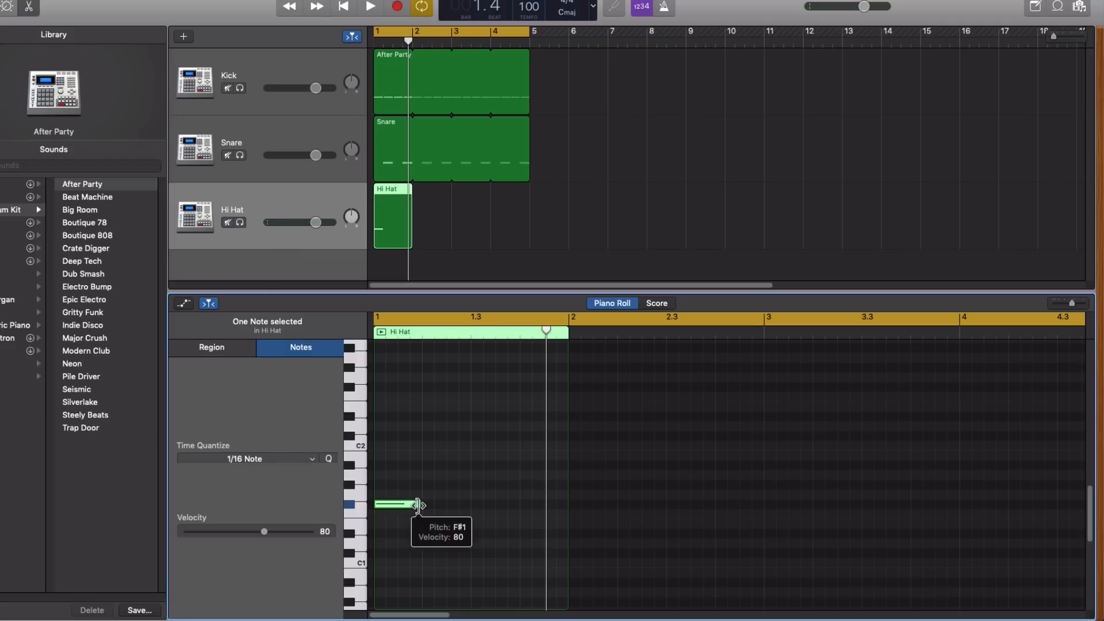
left_click_drag(418, 505, 389, 506)
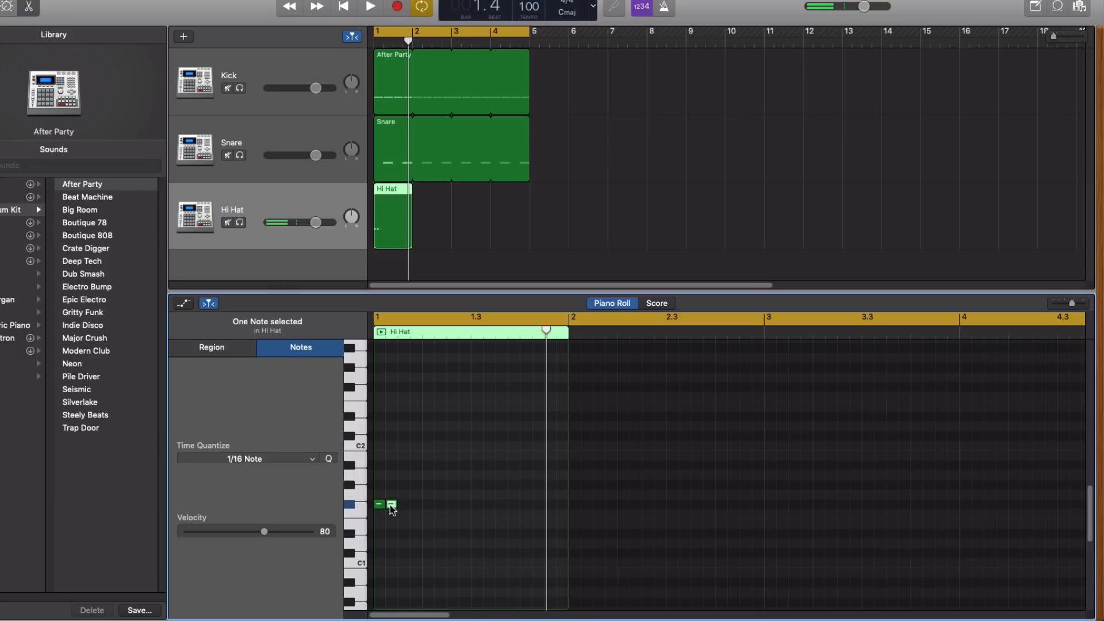
left_click_drag(391, 506, 416, 507)
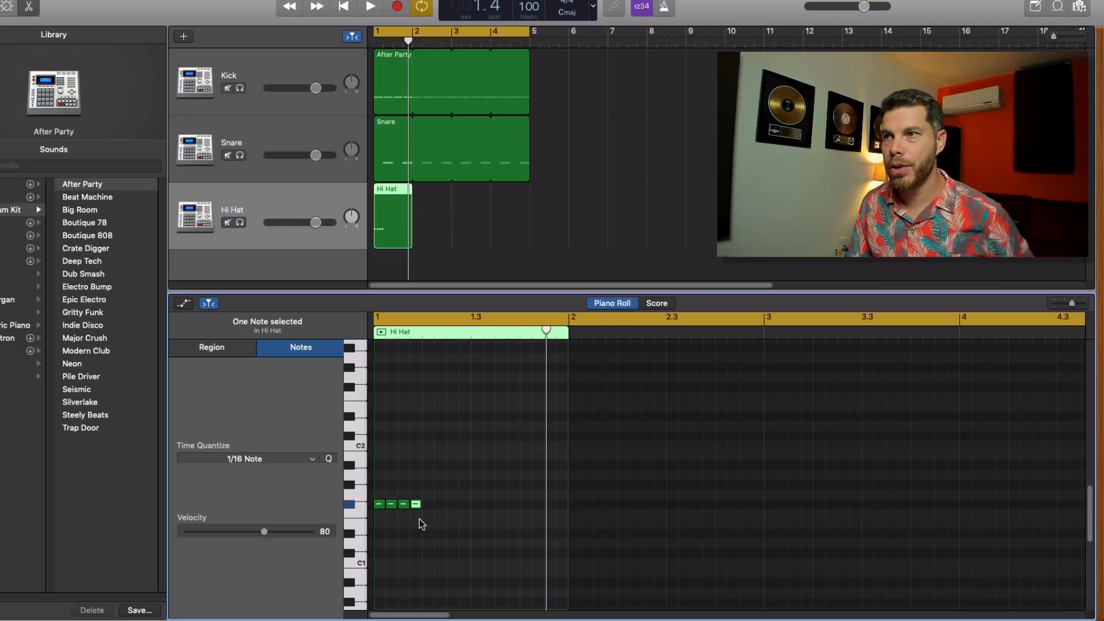
key("Return")
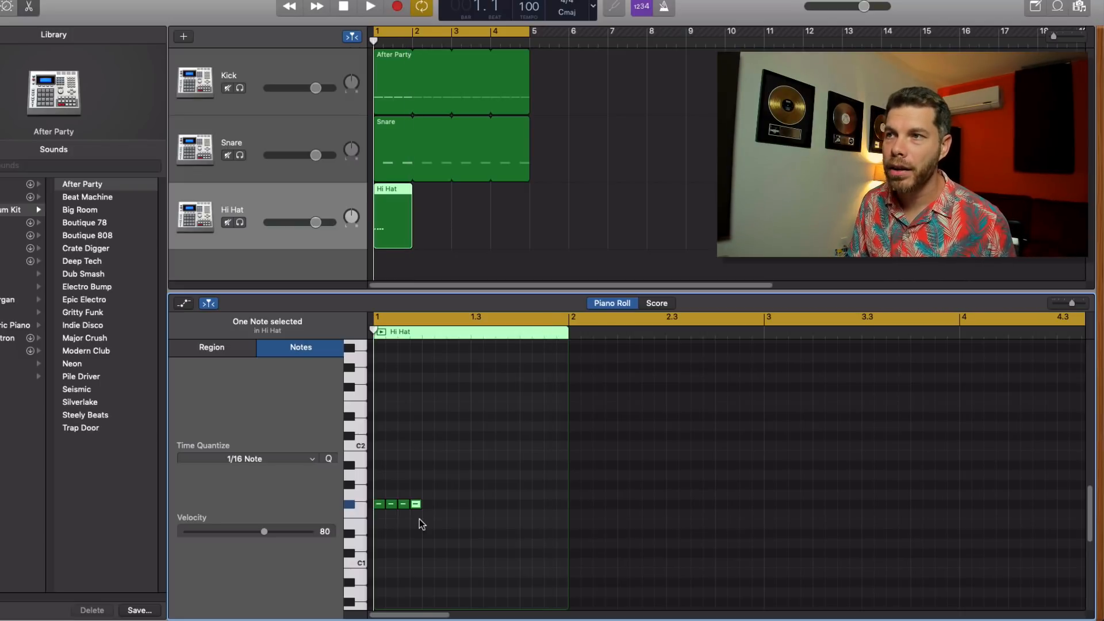
key("space")
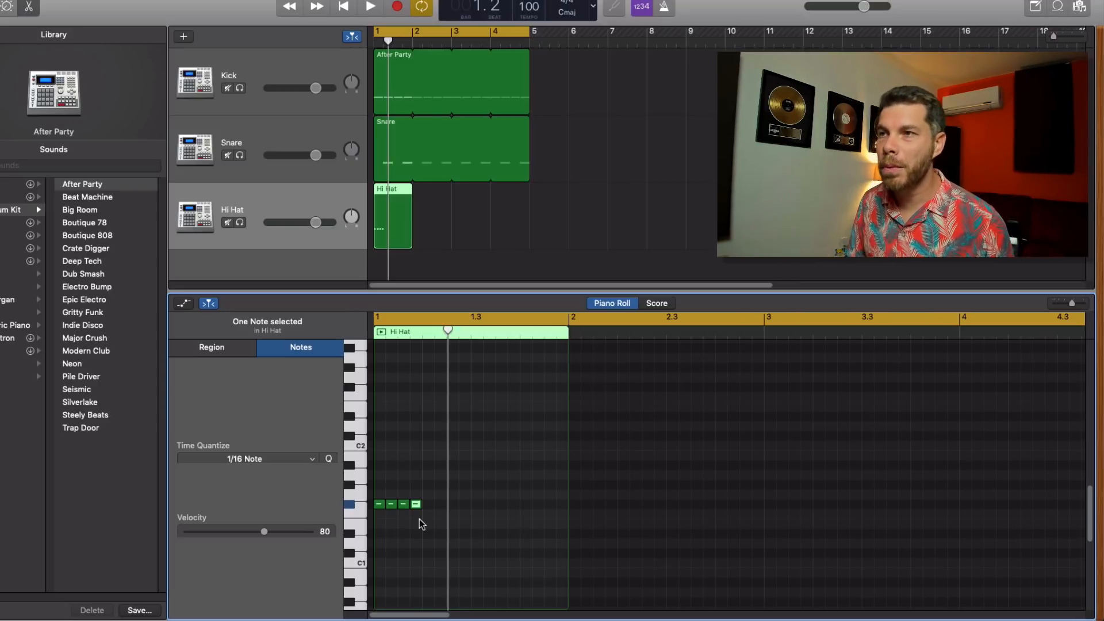
Set the velocity of the second hi-hat note to 42.
left_click(378, 505)
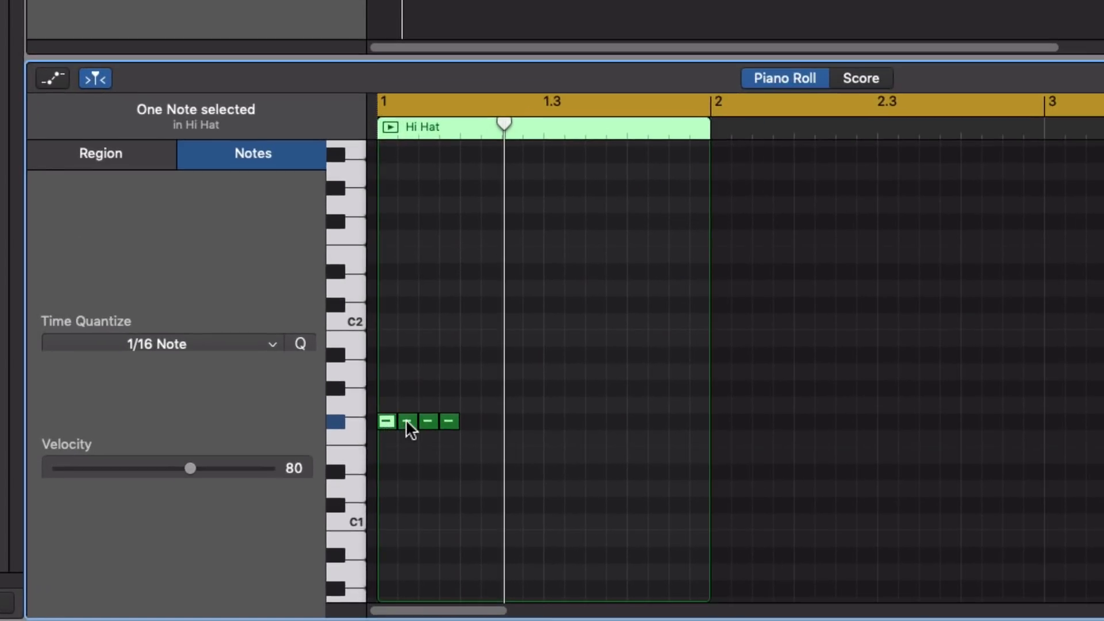
left_click(407, 422)
left_click_drag(187, 468, 128, 464)
left_click_drag(126, 459, 116, 468)
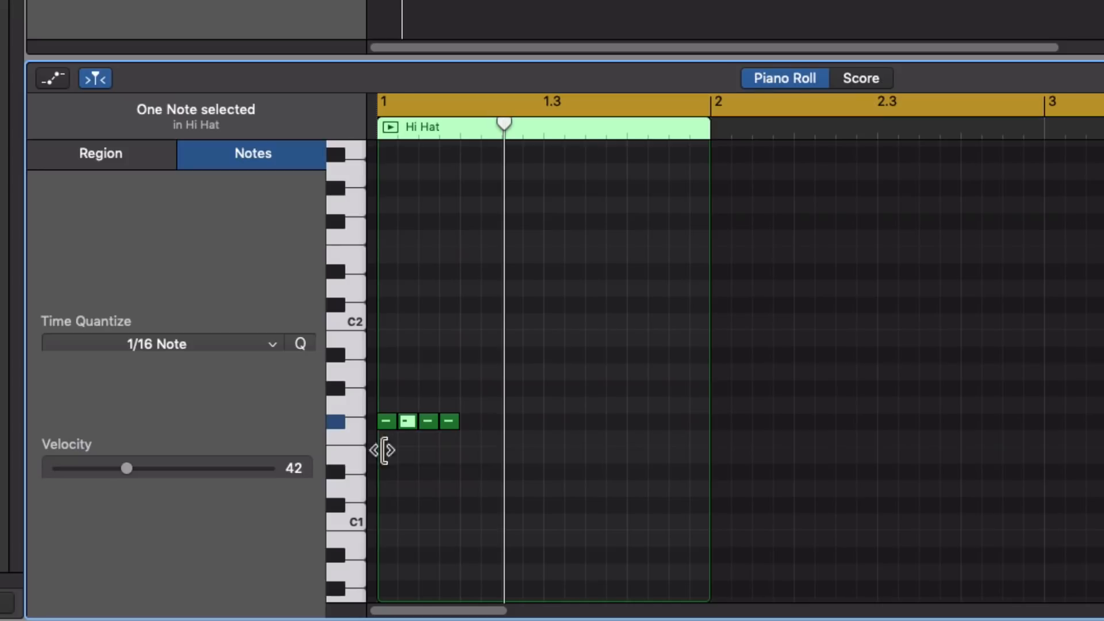
Copy the loud-soft pair of hi-hat notes across the rest of the bar and listen to the pattern.
left_click_drag(385, 390, 428, 425)
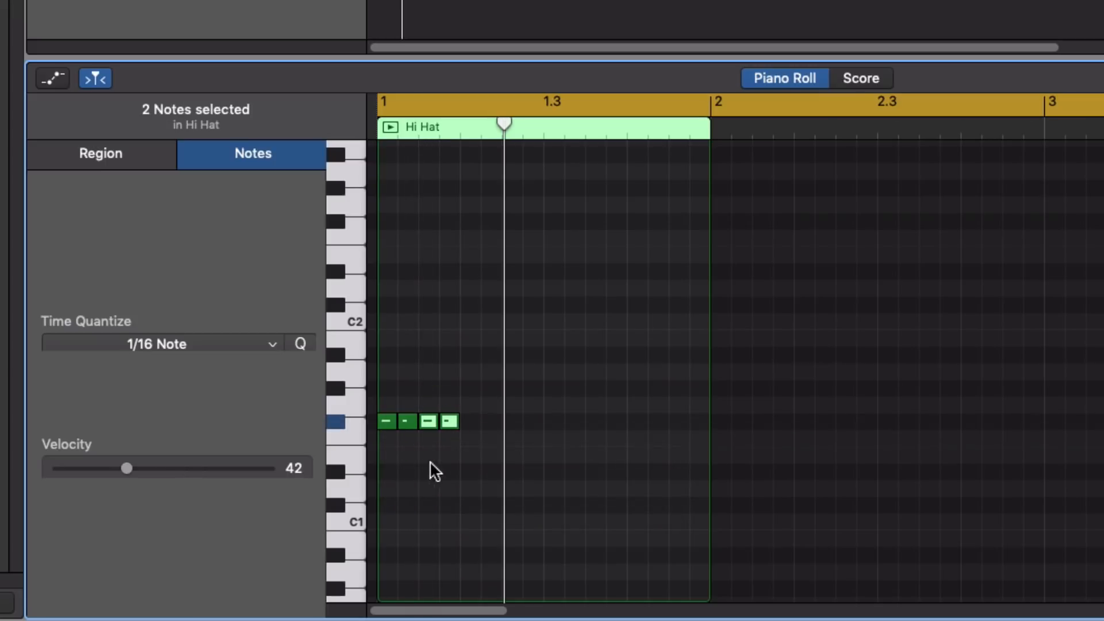
left_click(385, 423)
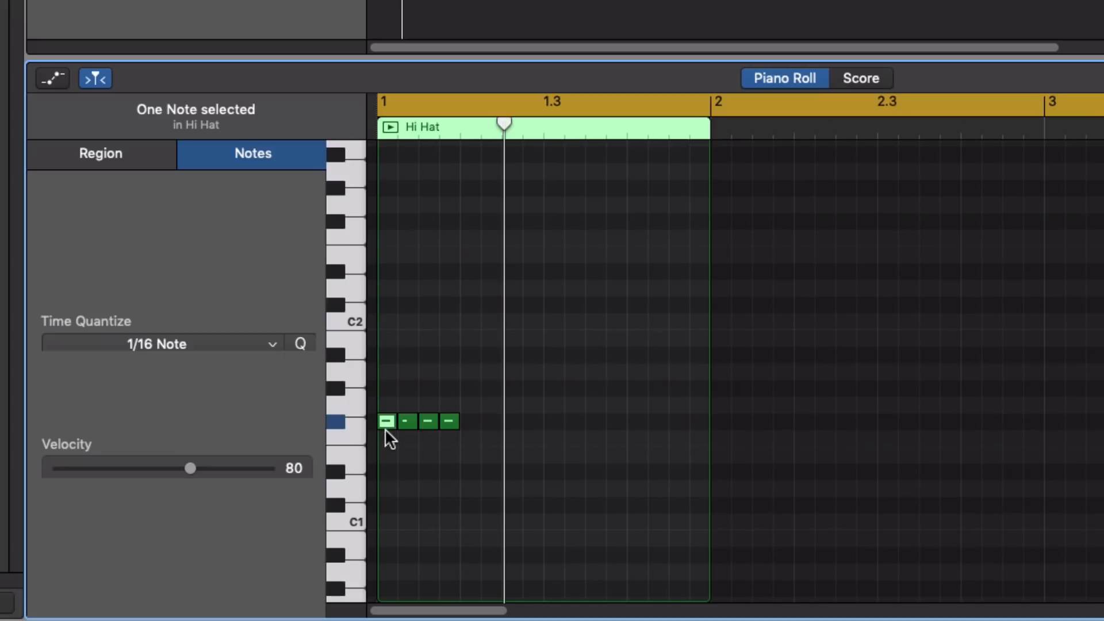
left_click(406, 420)
left_click_drag(469, 443, 637, 425)
left_click(555, 421)
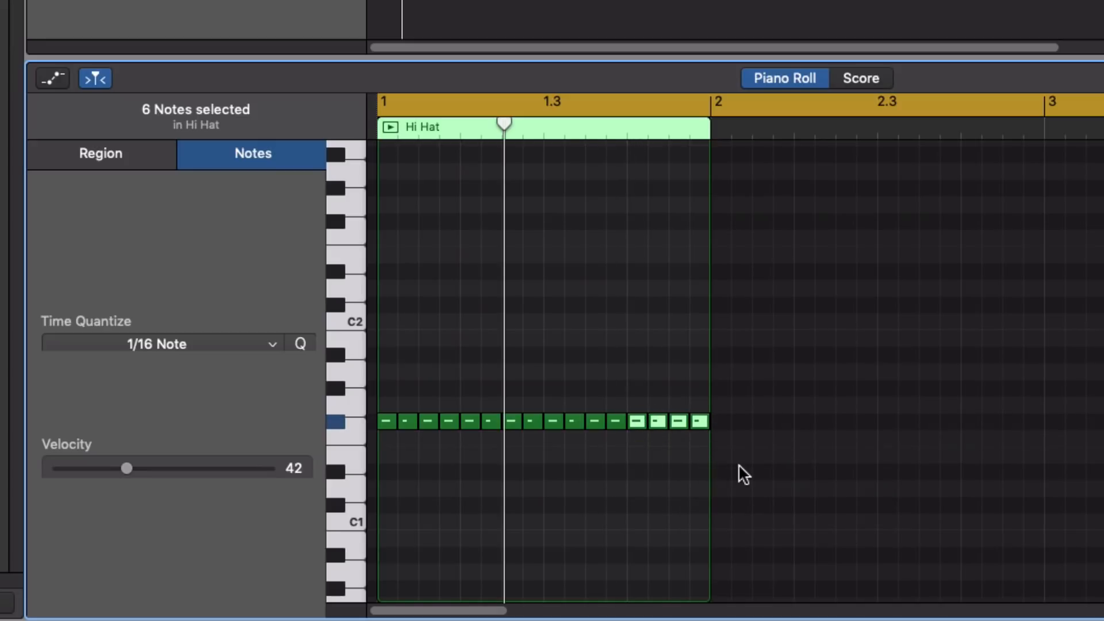
key("space")
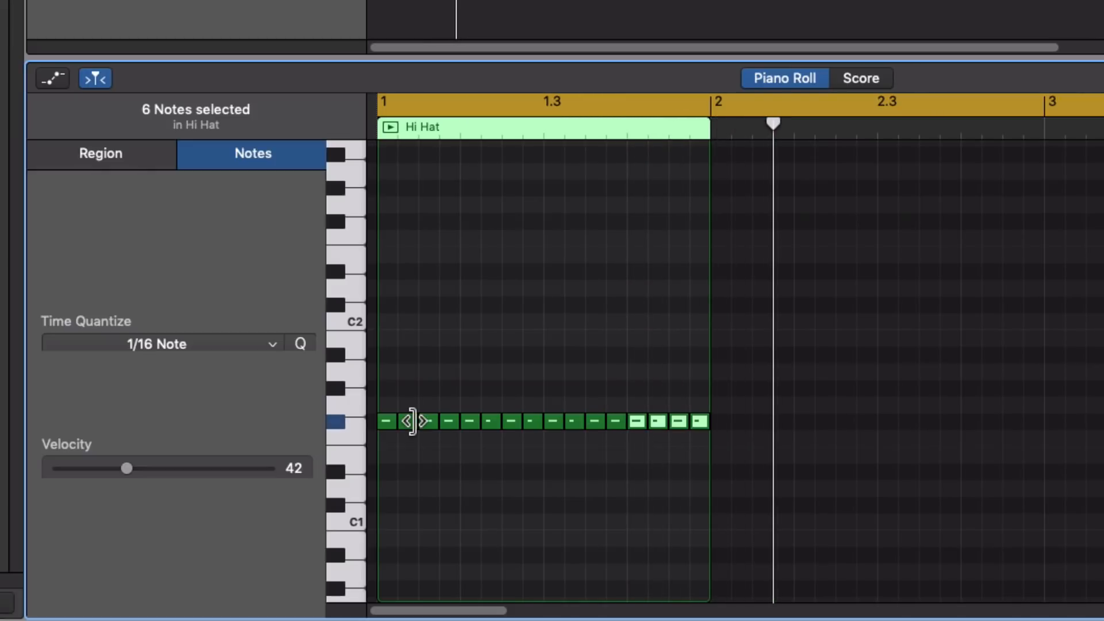
Try a uniform velocity of 89 on all hi-hat notes, listen to it, and undo the change.
mouse_move(387, 423)
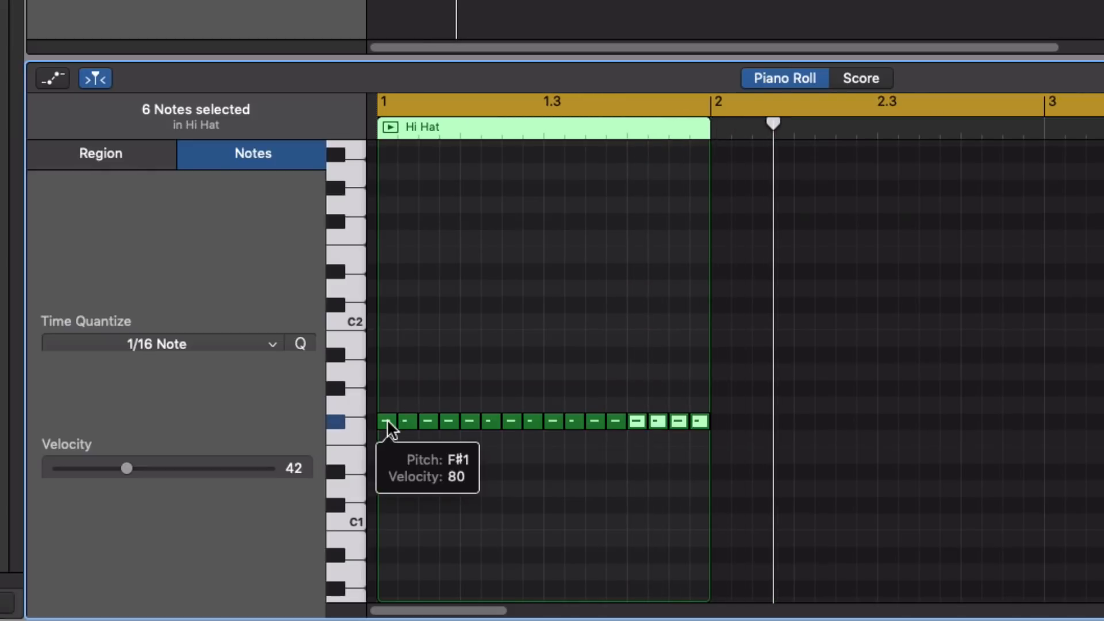
left_click_drag(753, 437, 385, 415)
left_click_drag(127, 467, 206, 475)
key("space")
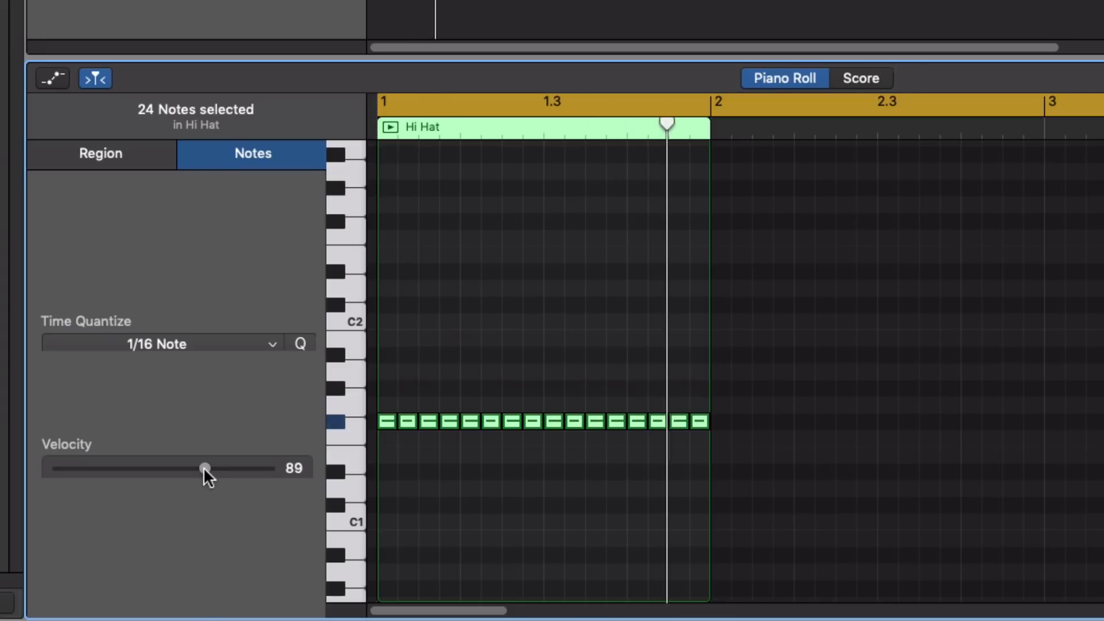
key("super+z")
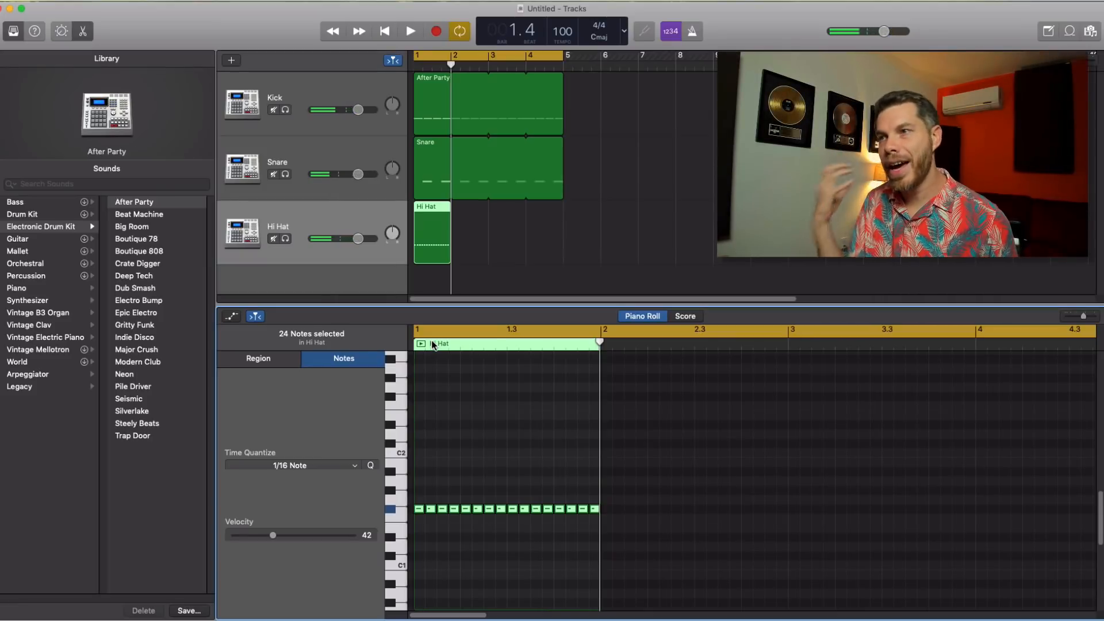
Add four consecutive quarter-note D2 notes across the Hi Hat region's bar and listen to the result.
left_click(418, 471)
left_click(419, 471, "super")
mouse_move(420, 471)
left_mouse_down()
mouse_move(421, 496)
mouse_move(422, 486)
left_mouse_up()
left_click_drag(422, 473, 570, 439)
left_click(420, 433)
key("space")
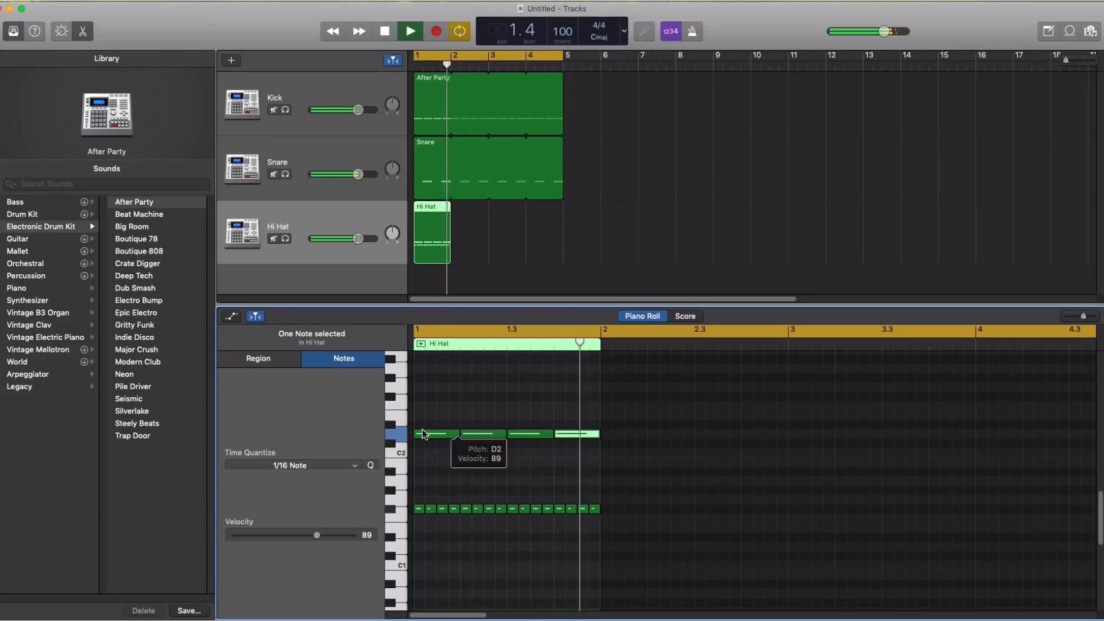
key("space")
Set the velocity of the four D2 notes to 65 and check it with playback.
left_click_drag(428, 453, 584, 424)
left_click_drag(316, 535, 294, 536)
key("space")
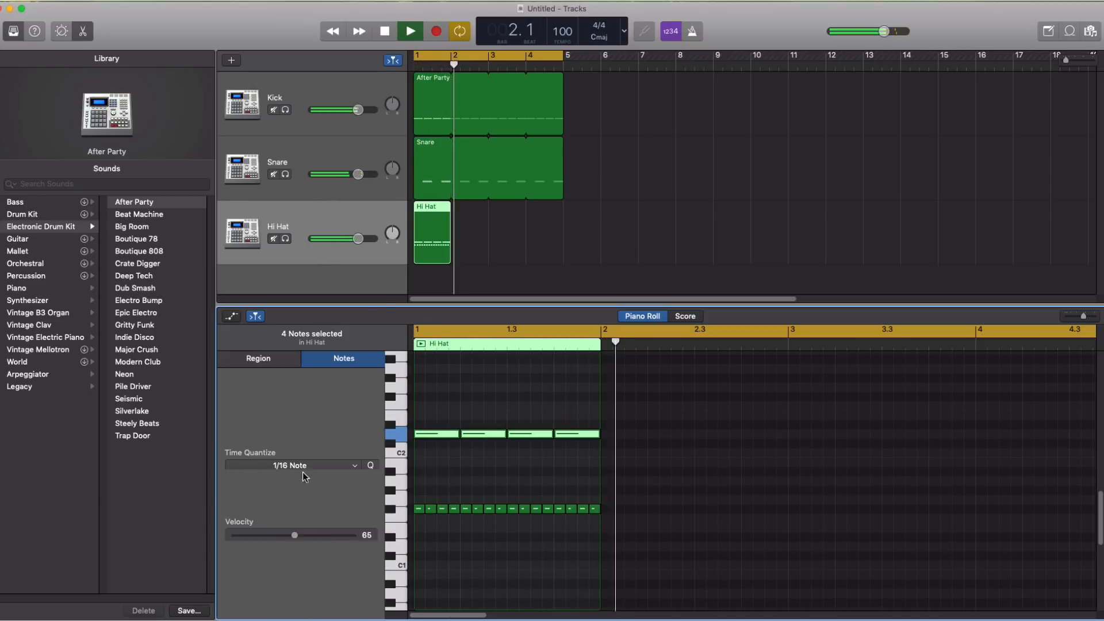
key("space")
Loop the Hi Hat region to the start of bar 5 and lower the track's volume to about -4.8 dB during playback.
left_click_drag(455, 208, 562, 211)
left_click_drag(357, 239, 347, 240)
key("space")
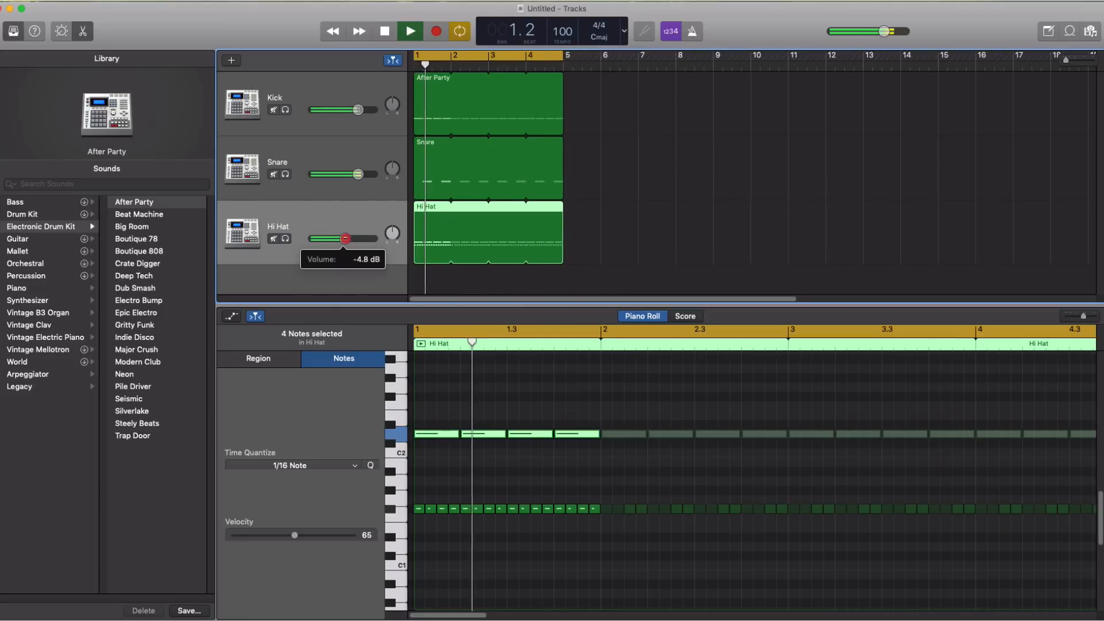
Nudge the Hi Hat track's volume slightly lower during playback.
left_click_drag(347, 240, 342, 243)
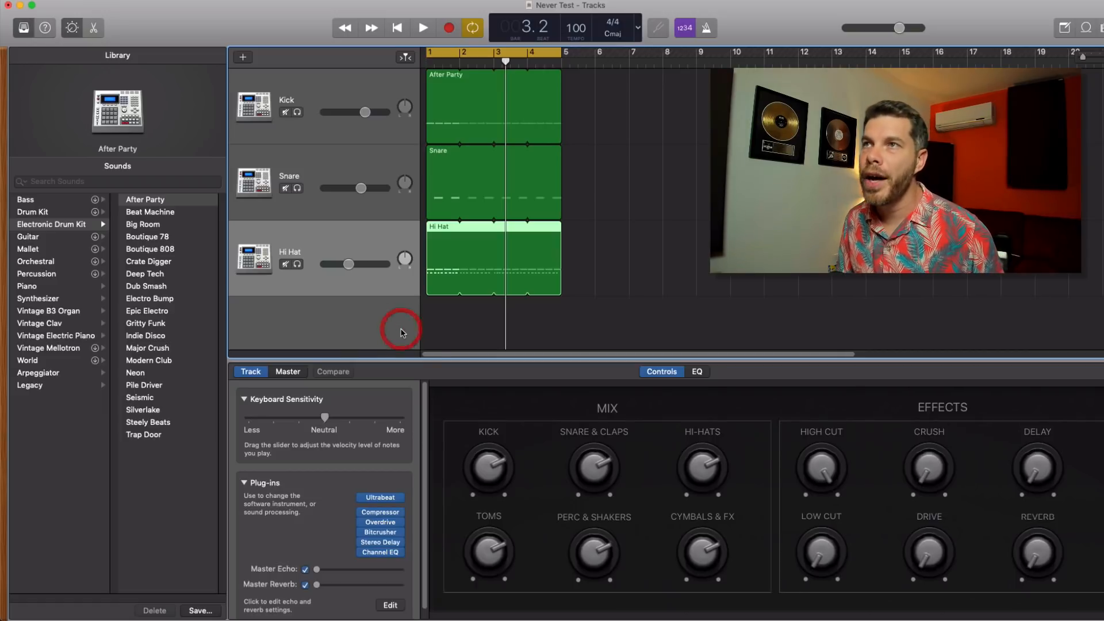
Add a new software instrument track below the Hi Hat track.
left_click(243, 57)
left_click(375, 167)
left_click(792, 247)
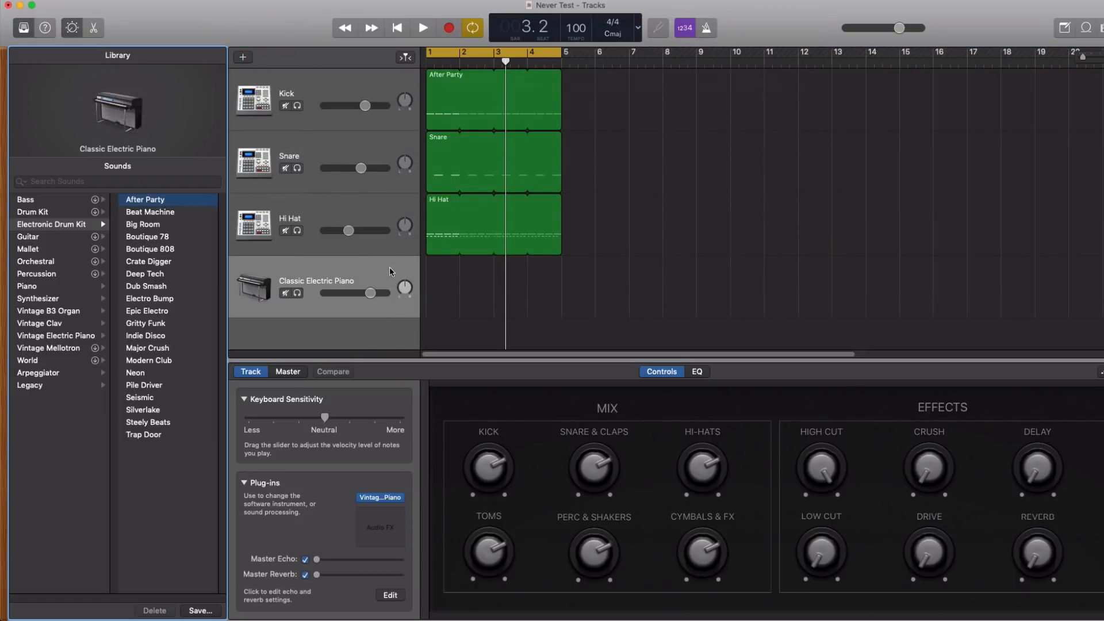
left_click(351, 265)
Load LennarDigital's Sylenth1 AU instrument in stereo on the new track and reposition its window.
left_click(243, 482)
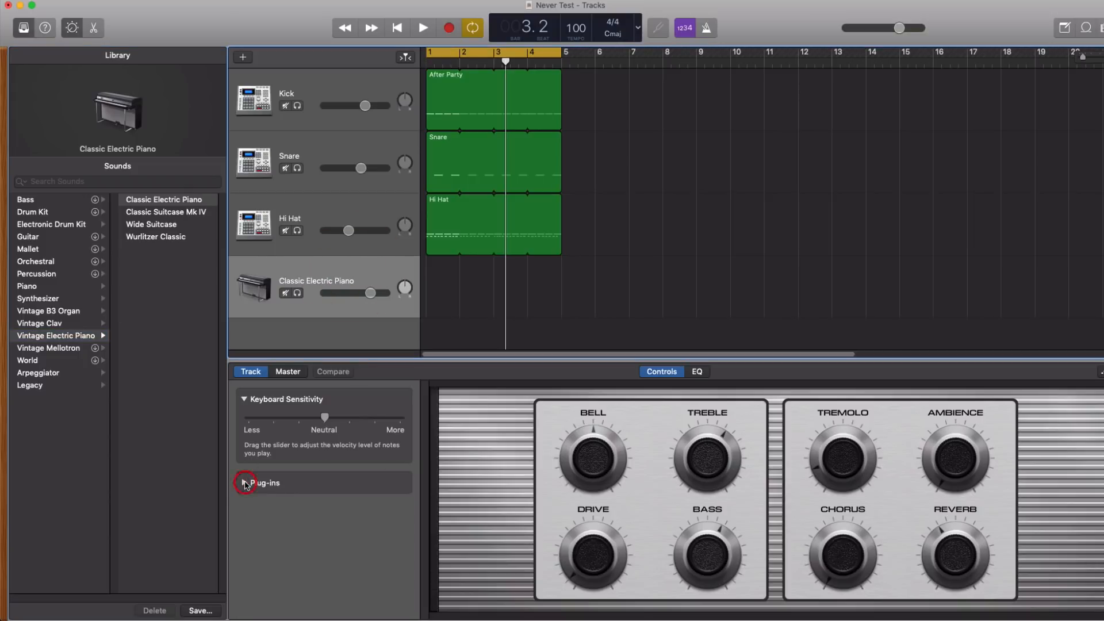
left_click(244, 484)
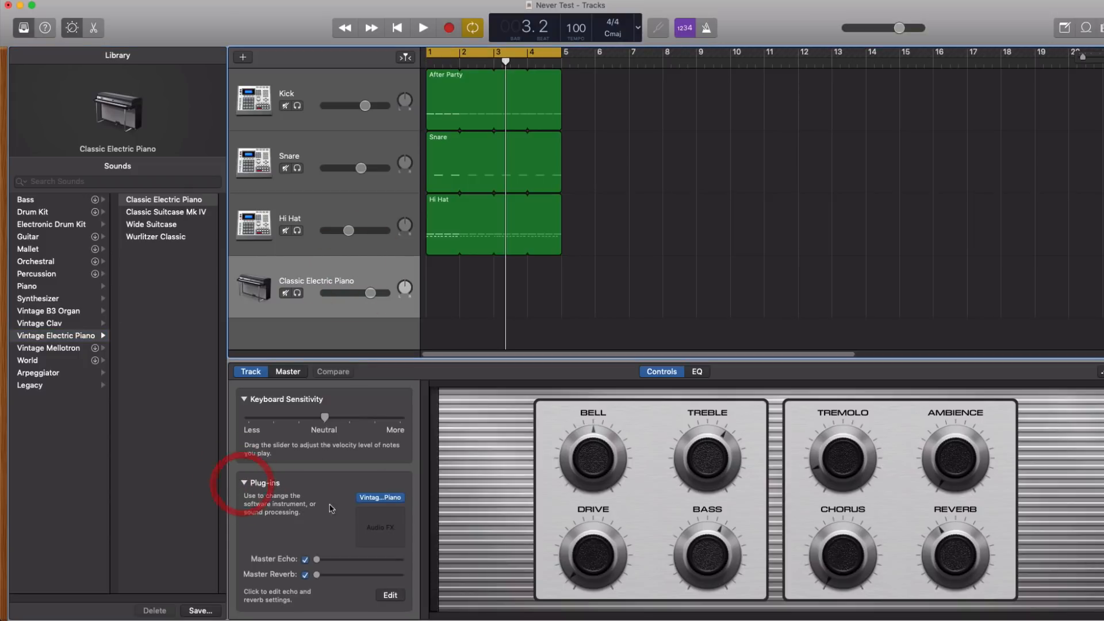
left_click(402, 498)
mouse_move(401, 498)
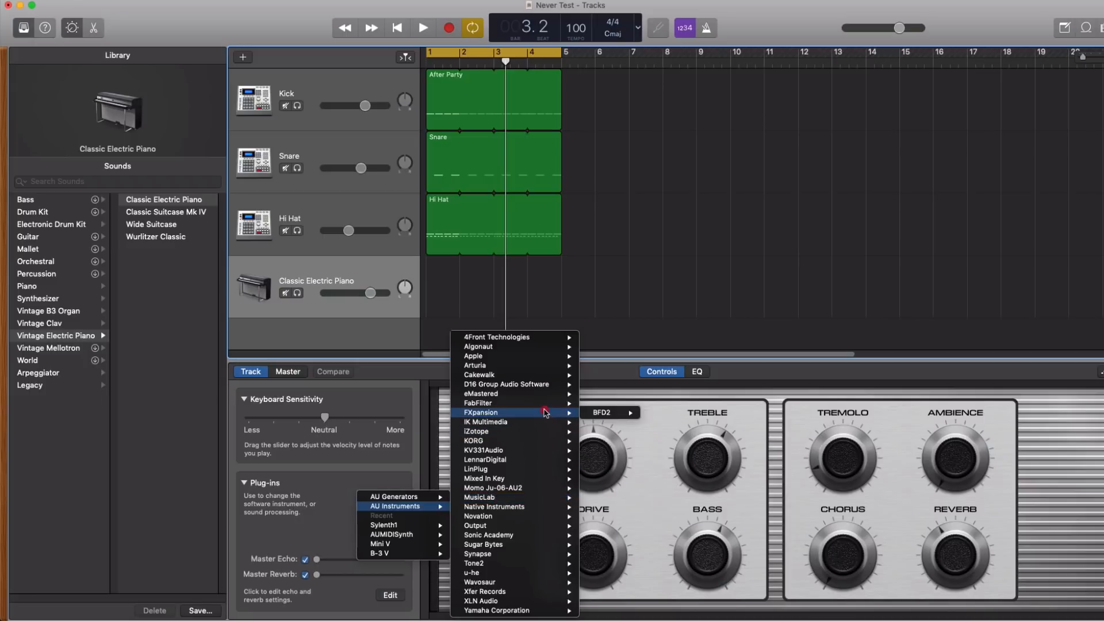
mouse_move(540, 473)
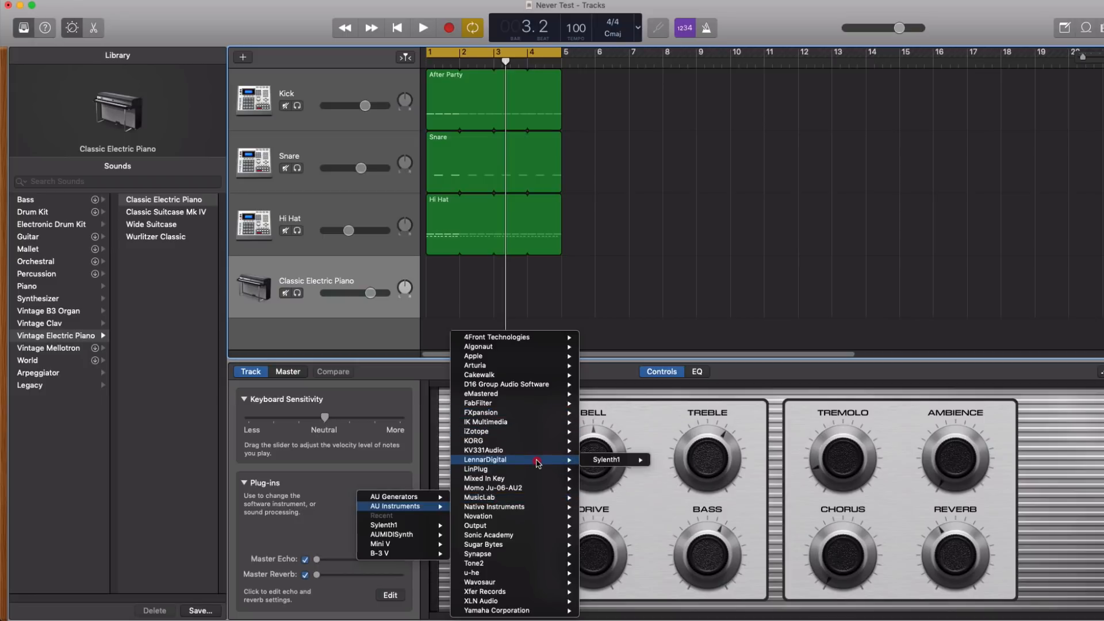
mouse_move(605, 464)
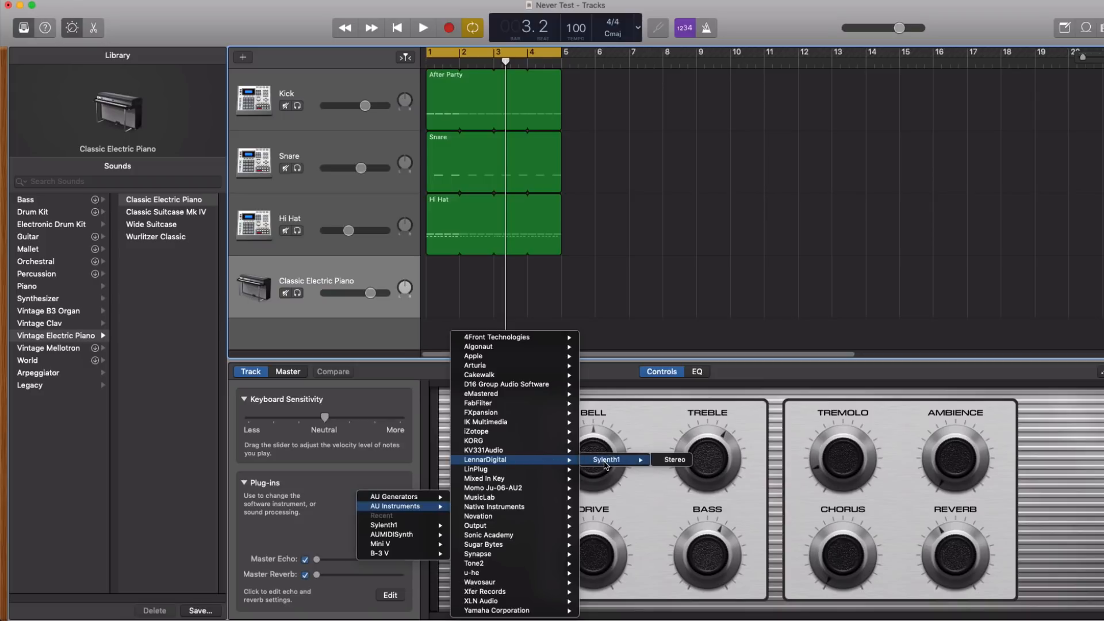
left_click(674, 461)
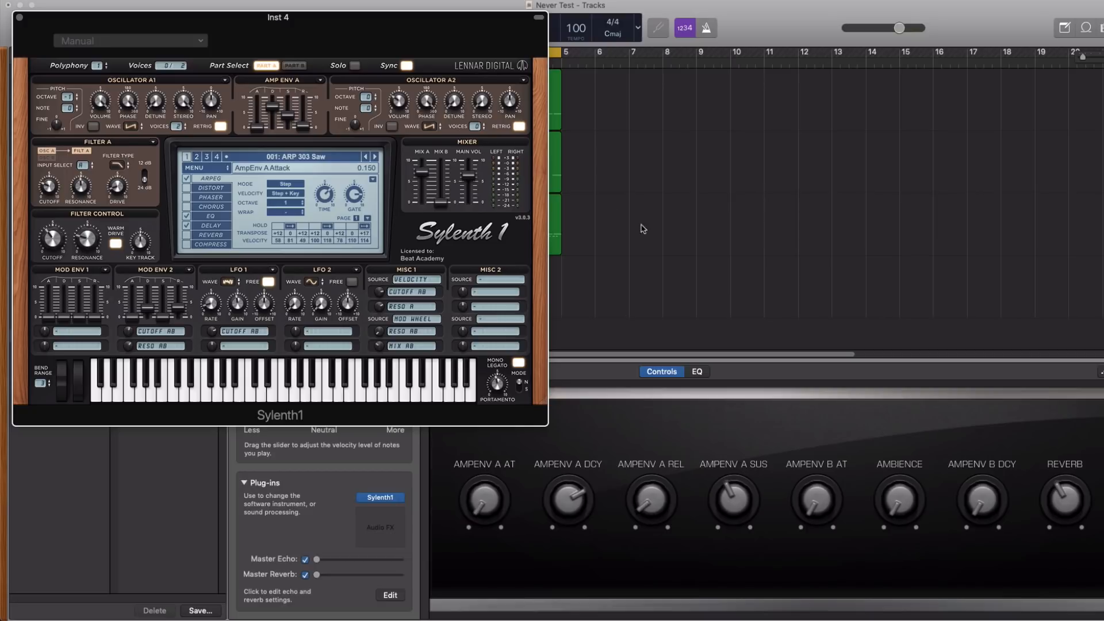
left_click_drag(1072, 504, 1067, 617)
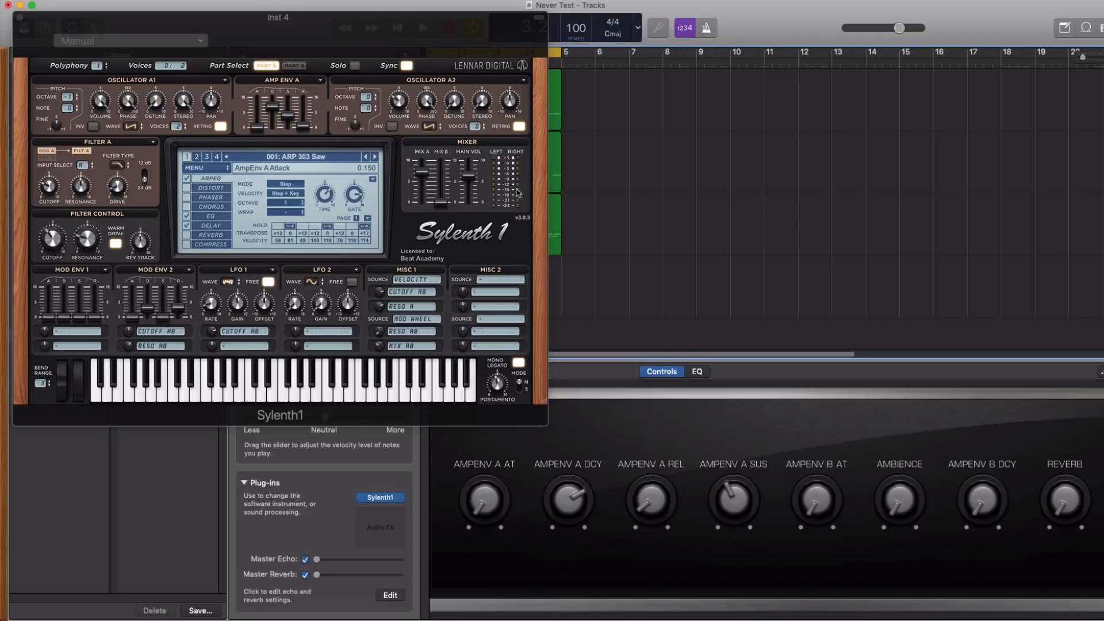
left_click_drag(429, 21, 735, 67)
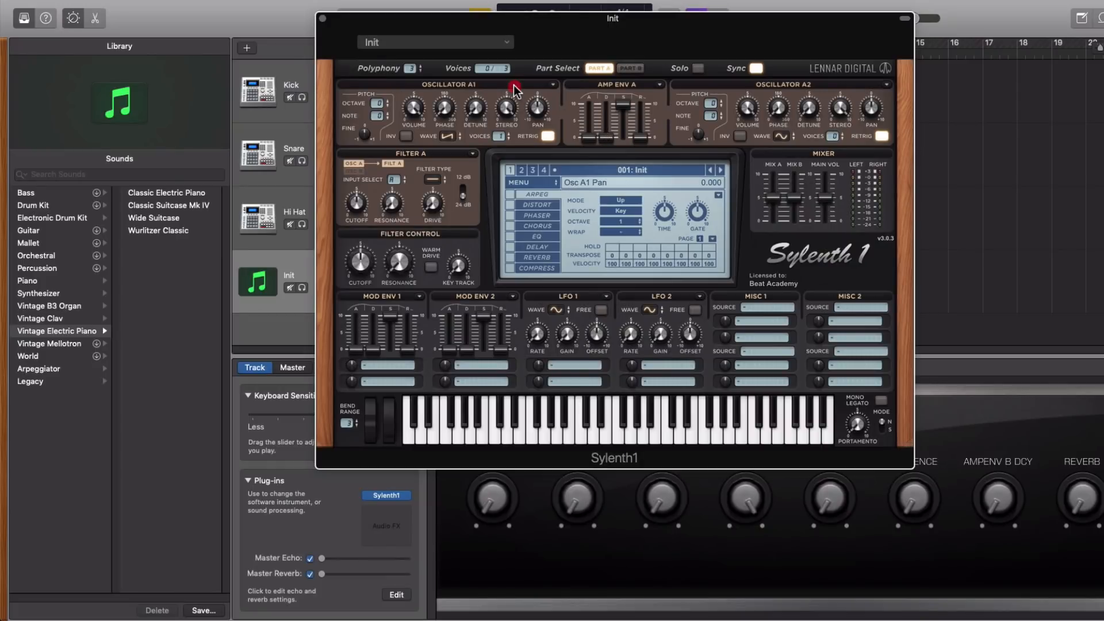
View Part B's oscillators in Sylenth1, return to Part A, and initialise the preset.
left_click(630, 68)
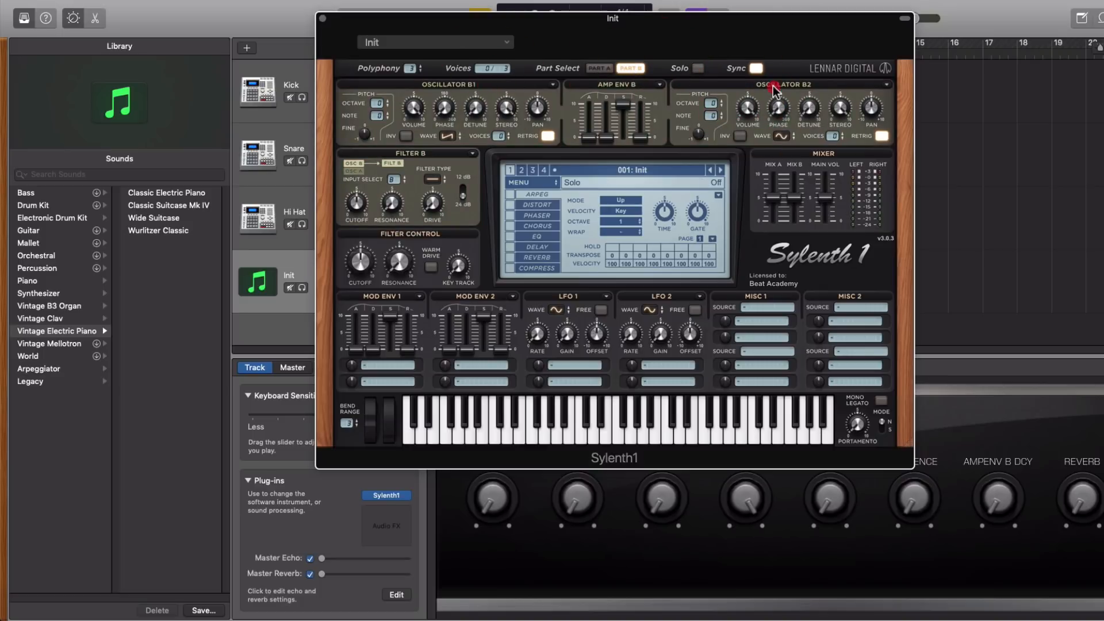
left_click(598, 70)
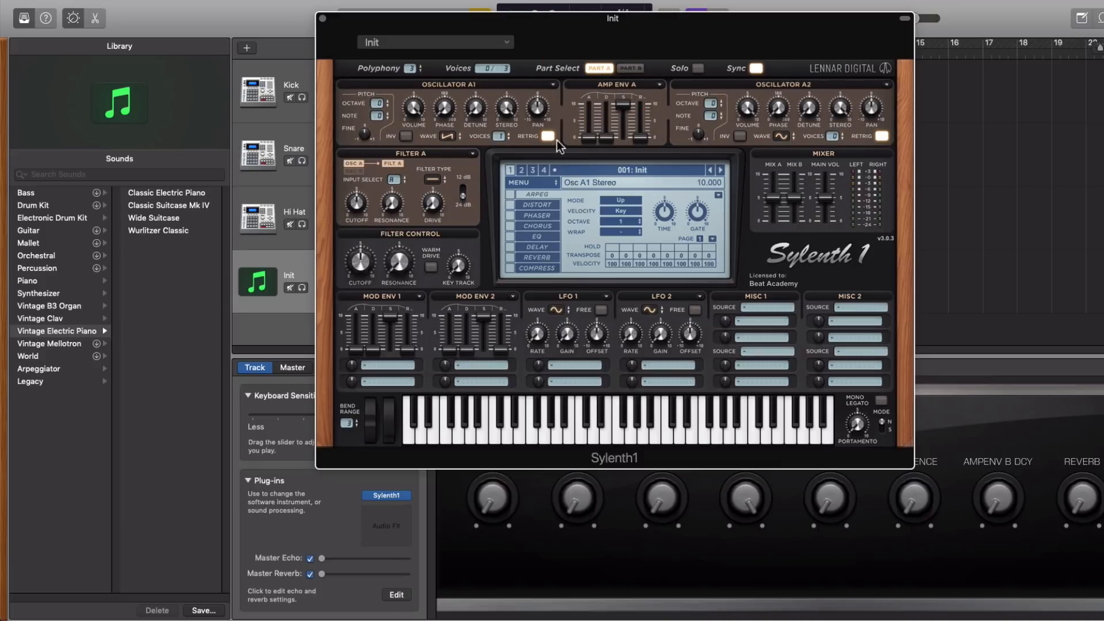
left_click(530, 183)
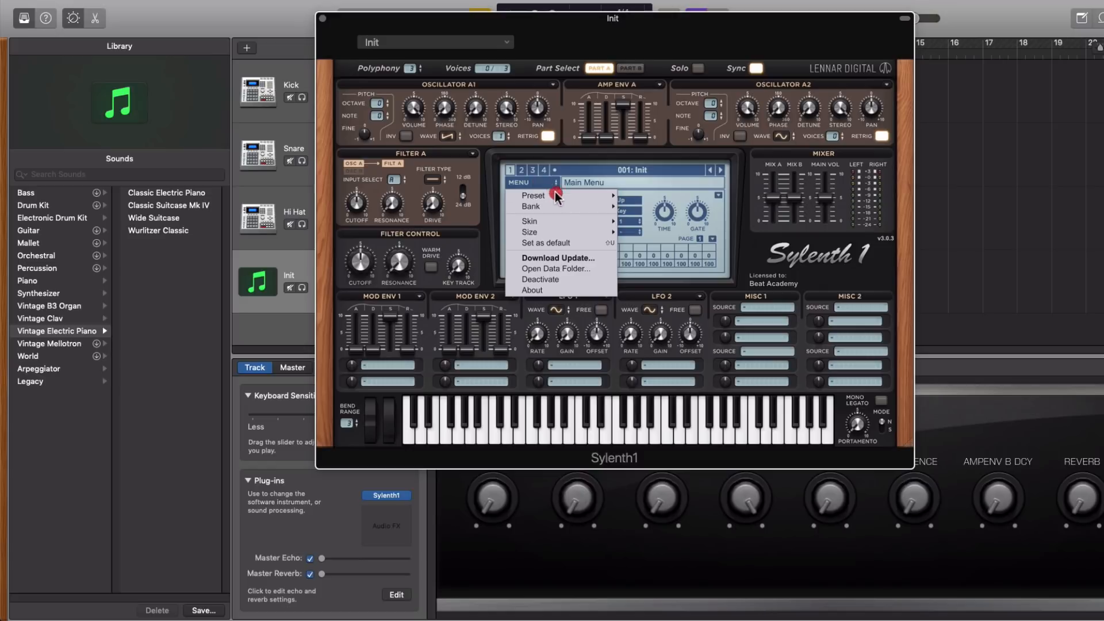
left_click(562, 198)
left_click(666, 262)
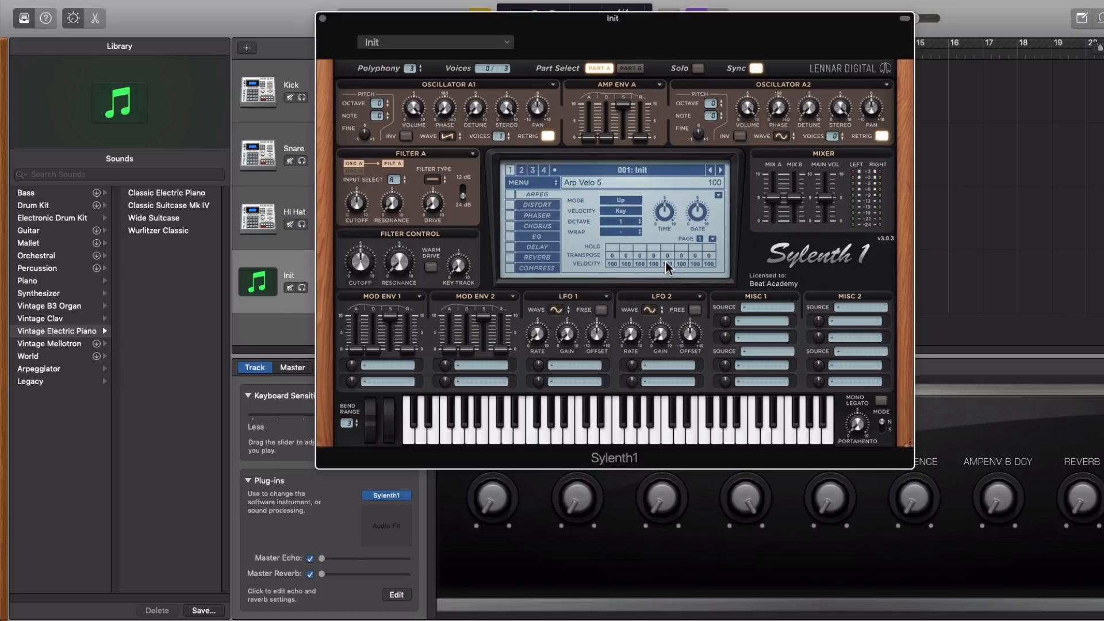
Select the sawtooth wave for Oscillator A1 and set the polyphony to 8.
left_click(449, 140)
left_click(460, 179)
left_click_drag(414, 71, 433, 12)
Enable the arpeggiator, set its mode to Chord and adjust its time.
left_click(510, 193)
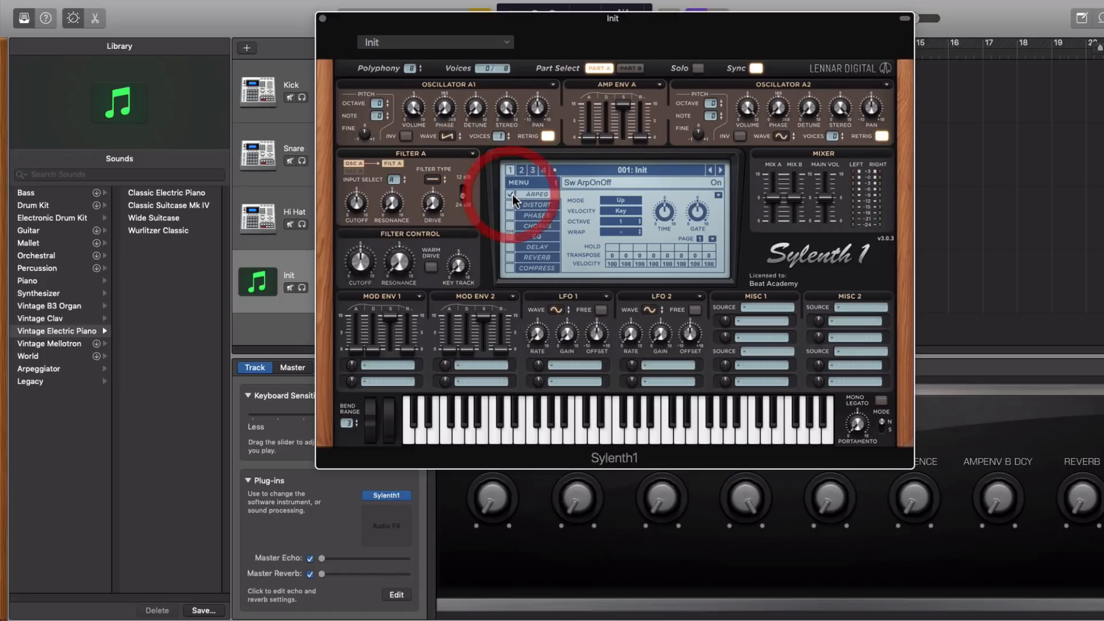
left_click(621, 200)
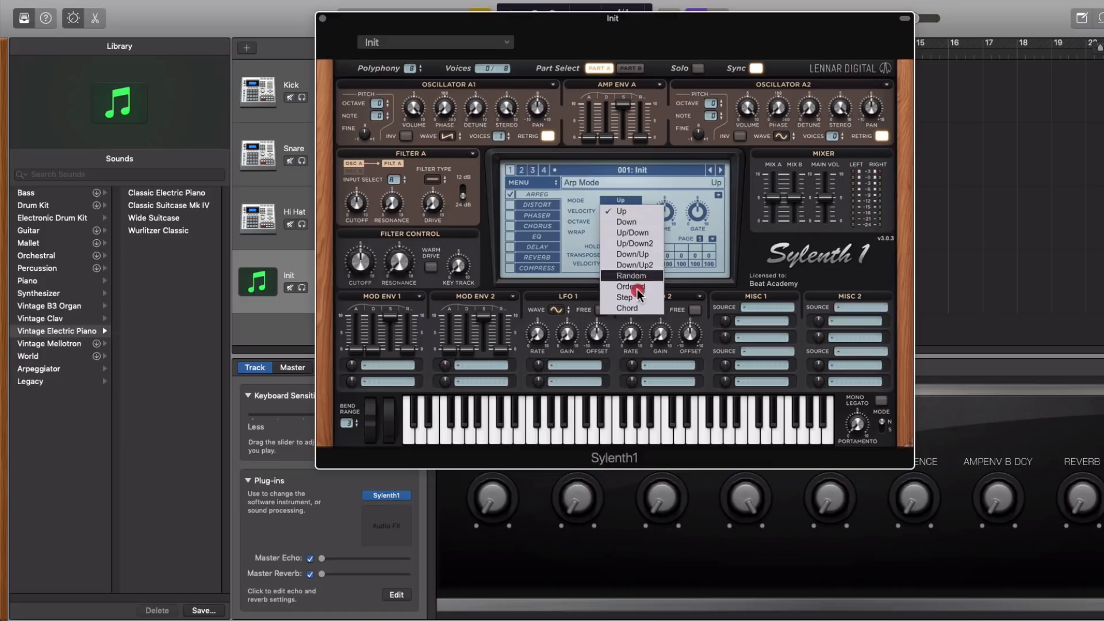
left_click(633, 308)
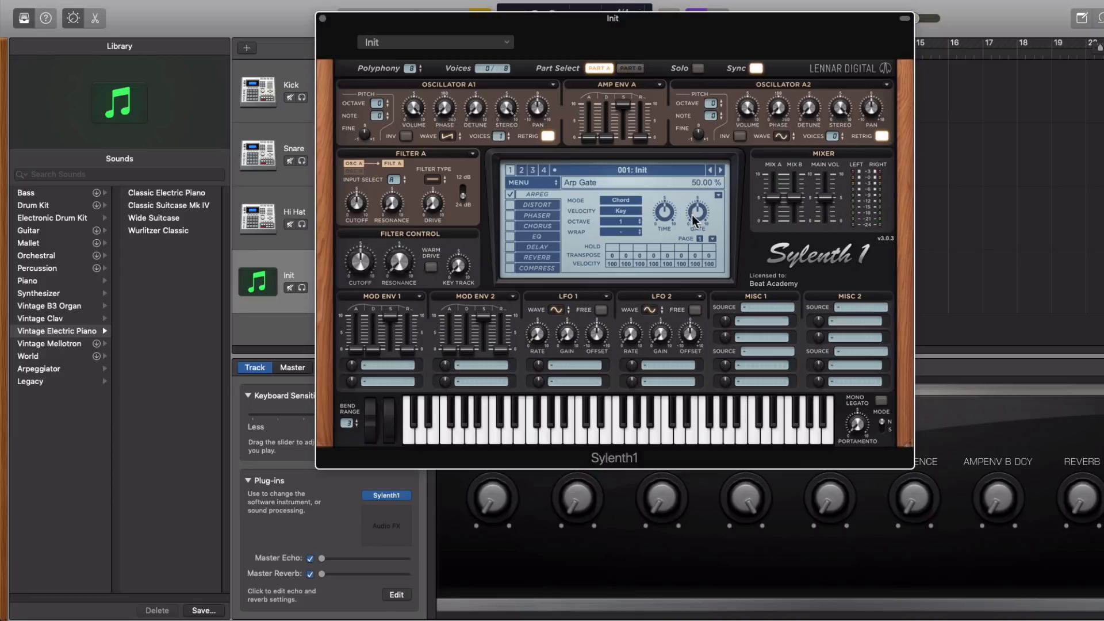
mouse_move(666, 223)
left_mouse_down()
mouse_move(671, 194)
mouse_move(703, 198)
mouse_move(705, 178)
left_mouse_up()
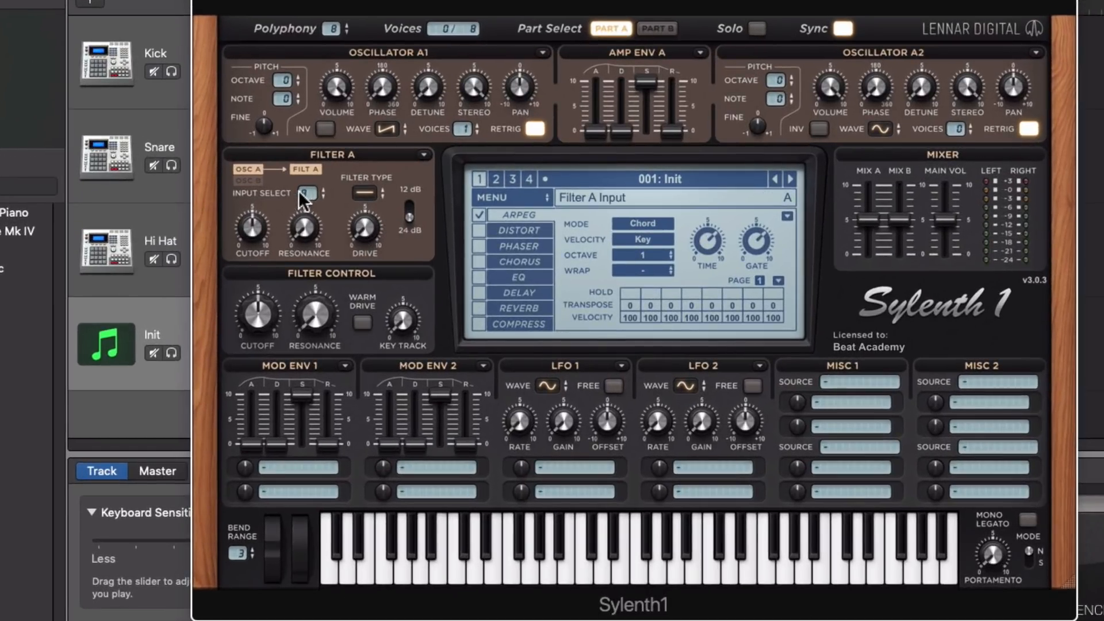
Set Filter A's input to A and its type to low-pass, with the cutoff at about 7.0.
left_click_drag(305, 193, 430, 210)
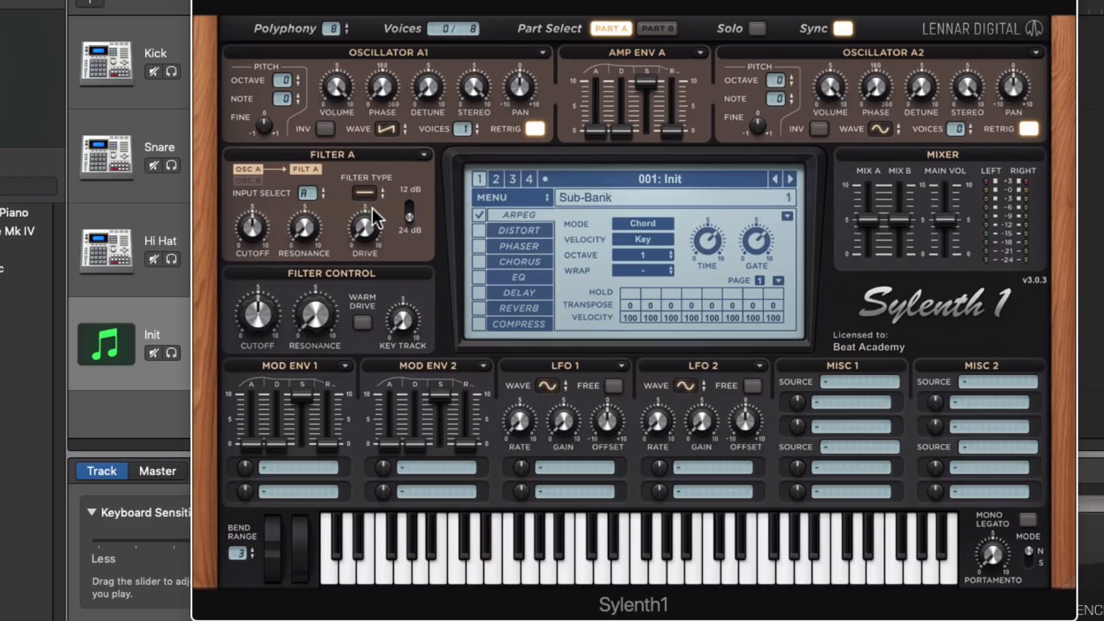
left_click_drag(372, 192, 422, 225)
left_click_drag(254, 226, 264, 197)
mouse_move(379, 213)
left_mouse_down()
mouse_move(381, 201)
mouse_move(381, 217)
left_mouse_up()
left_click_drag(251, 229, 257, 222)
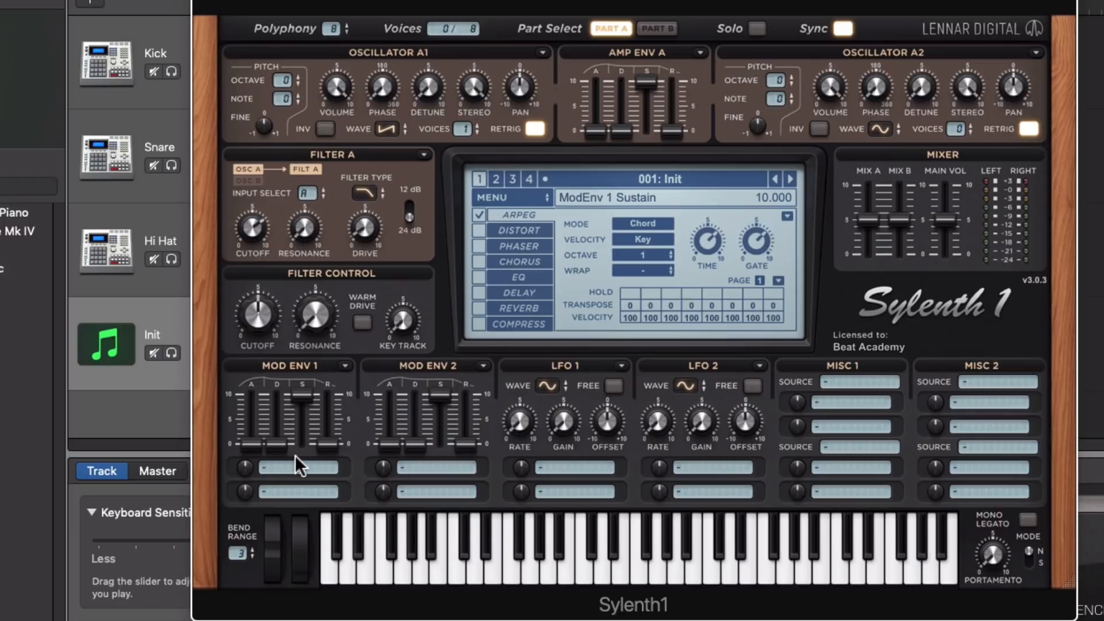
Route Mod Env 1 to Cutoff AB with minimum sustain, and raise its decay and modulation amount.
left_click_drag(285, 464, 482, 533)
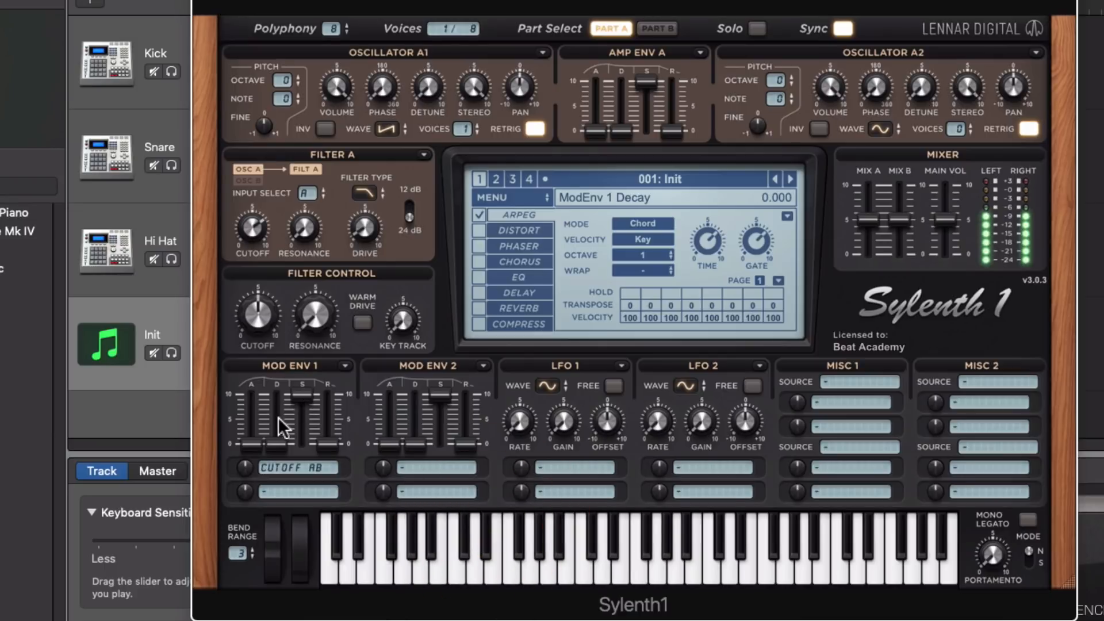
left_click_drag(306, 395, 305, 445)
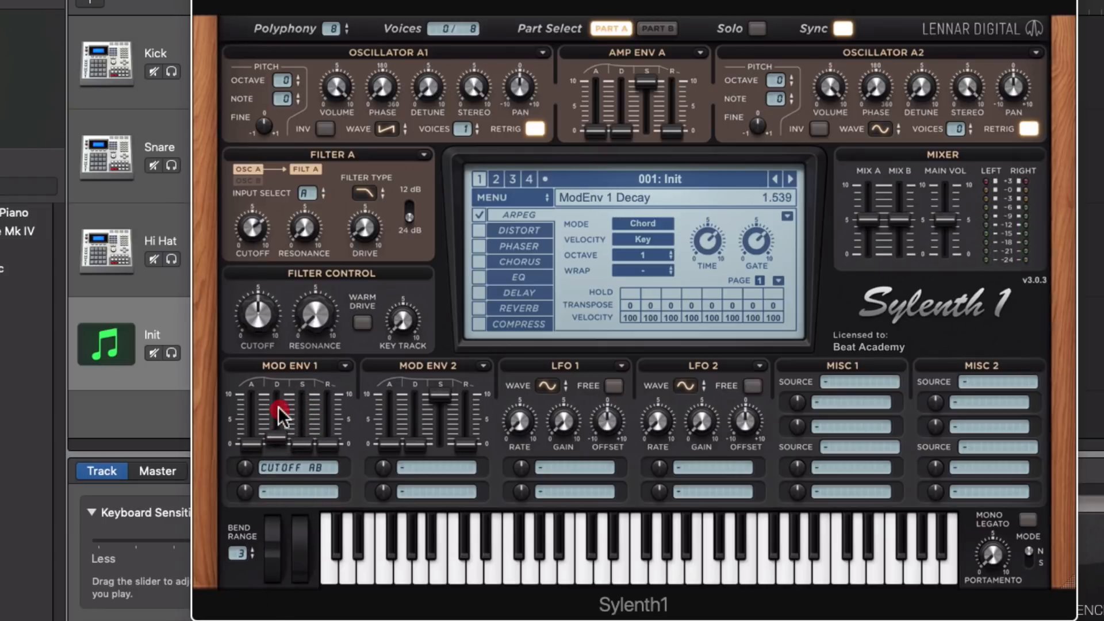
left_click_drag(248, 467, 257, 447)
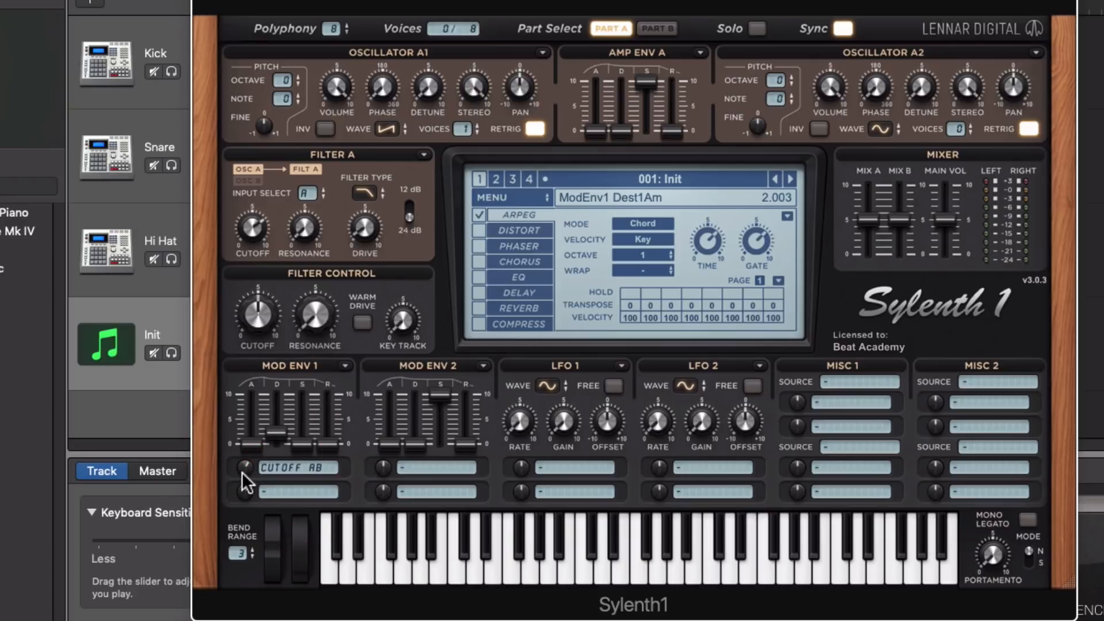
left_click_drag(245, 467, 253, 439)
left_click(279, 432)
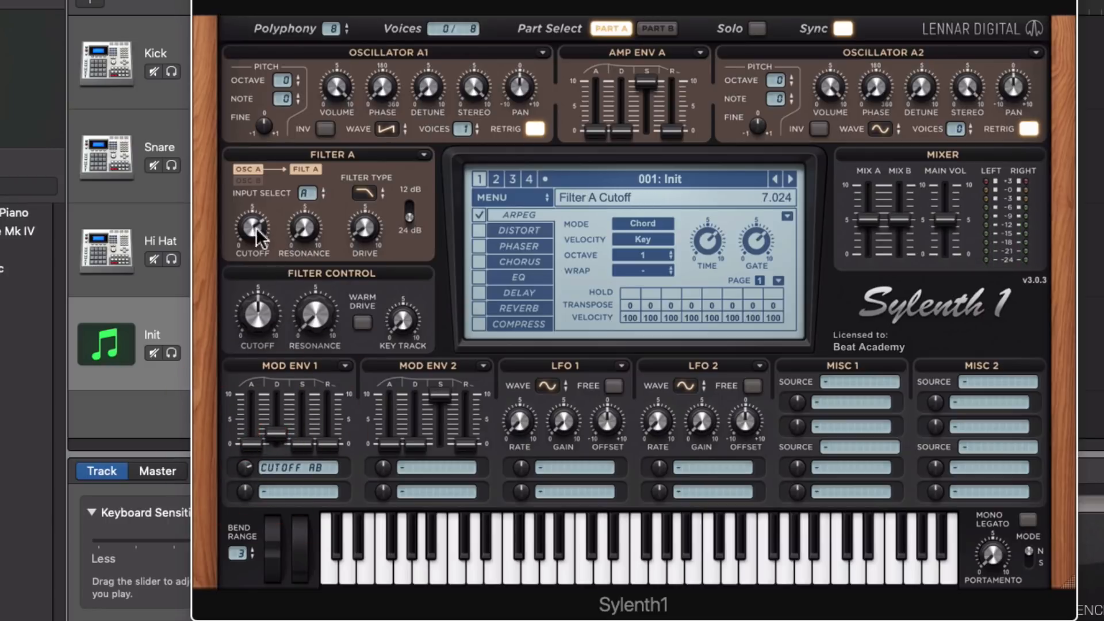
Lower the Filter Control cutoff to about 0.17 and adjust the neighbouring resonance.
left_click_drag(262, 320, 258, 437)
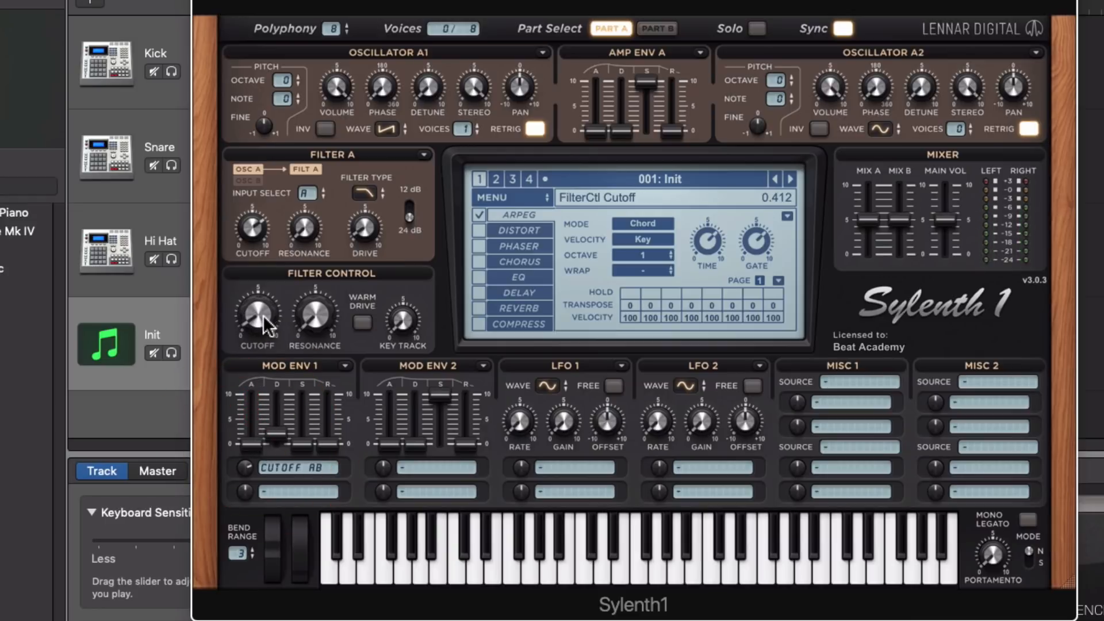
left_click_drag(260, 329, 323, 279)
left_click(317, 319)
left_click(268, 324)
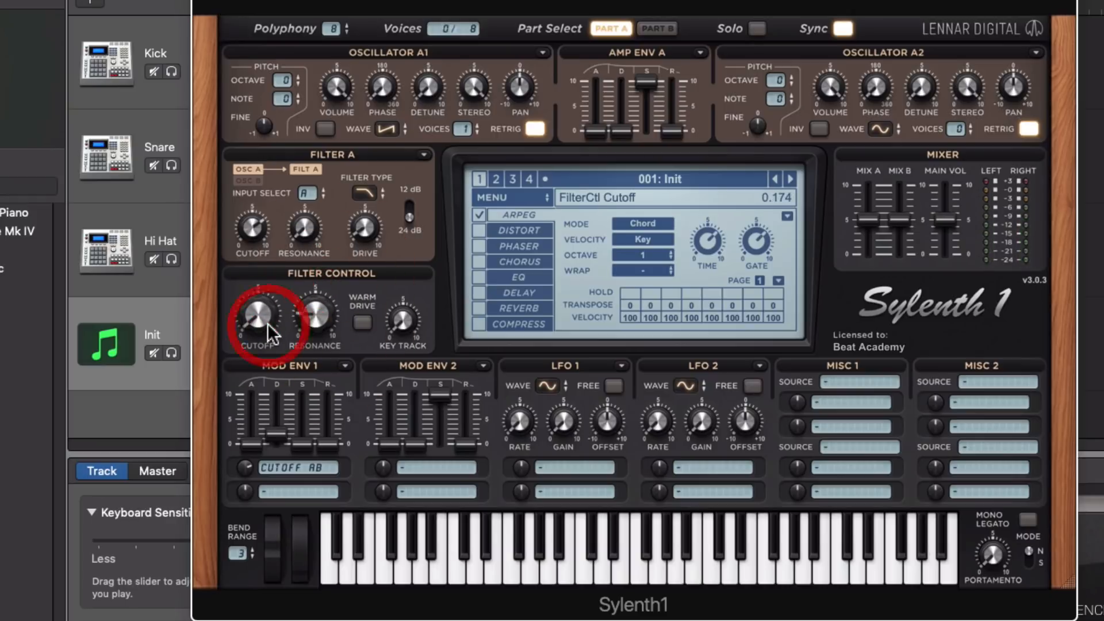
Increase Mod Env 1's amount on Cutoff AB and fine-tune its decay while listening to the sound.
left_click_drag(245, 468, 260, 418)
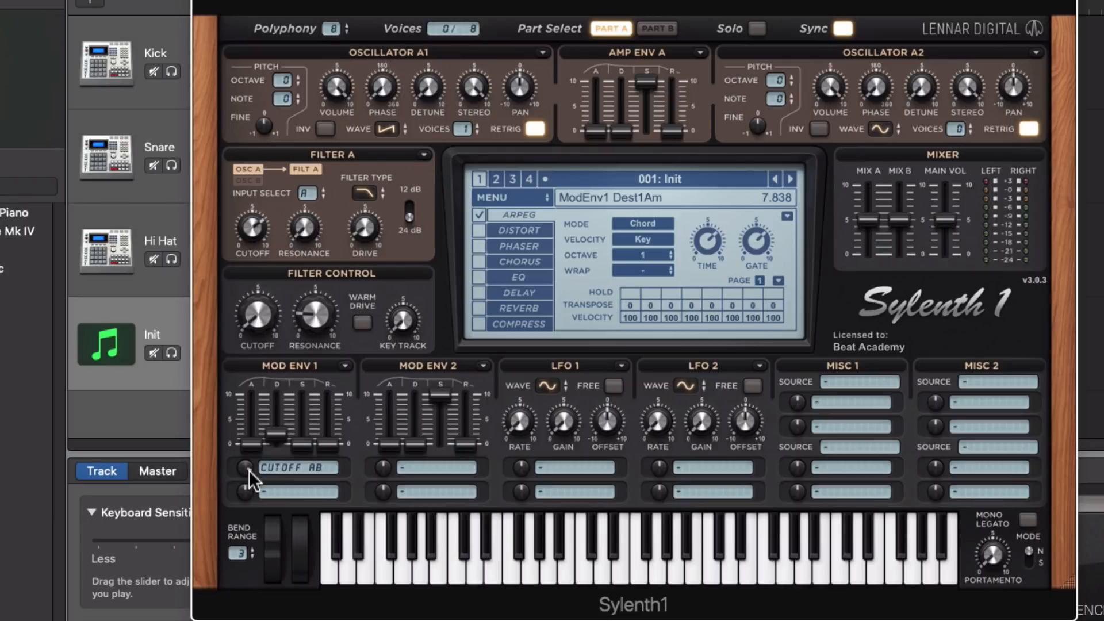
left_click_drag(244, 470, 241, 468)
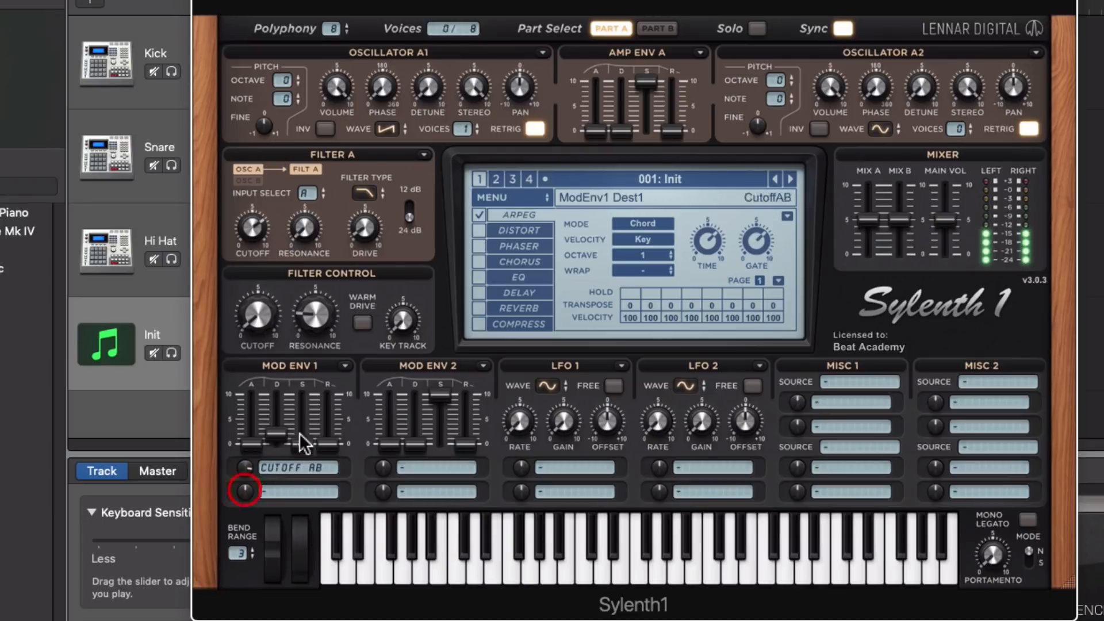
left_click_drag(277, 420, 278, 428)
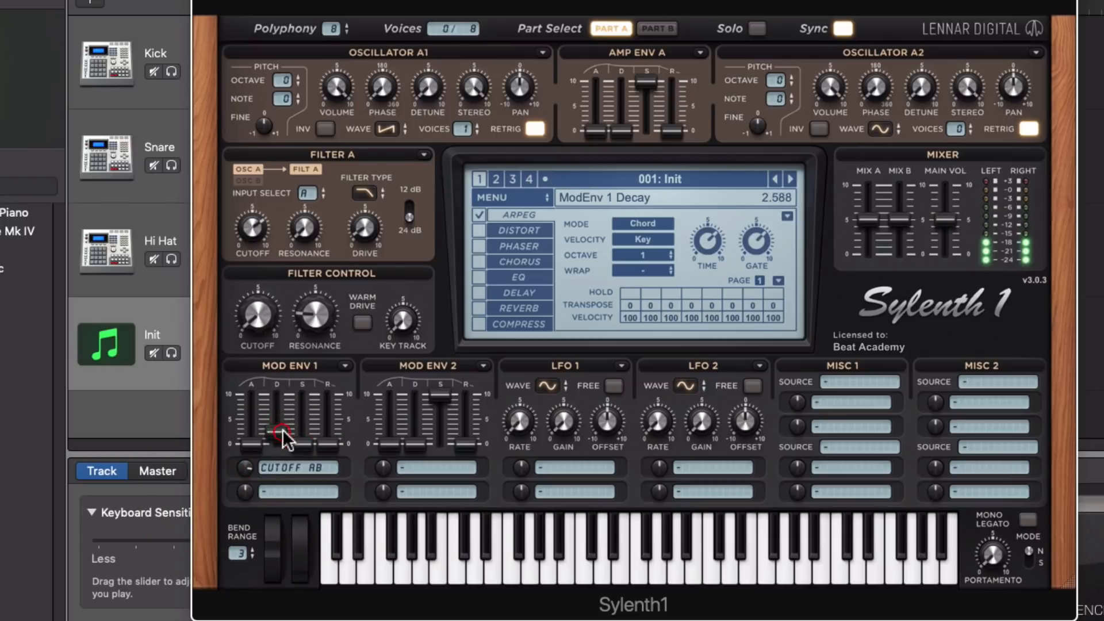
Enable distortion, choose the Decimate type and set its amount to about 3.2.
left_click(511, 226)
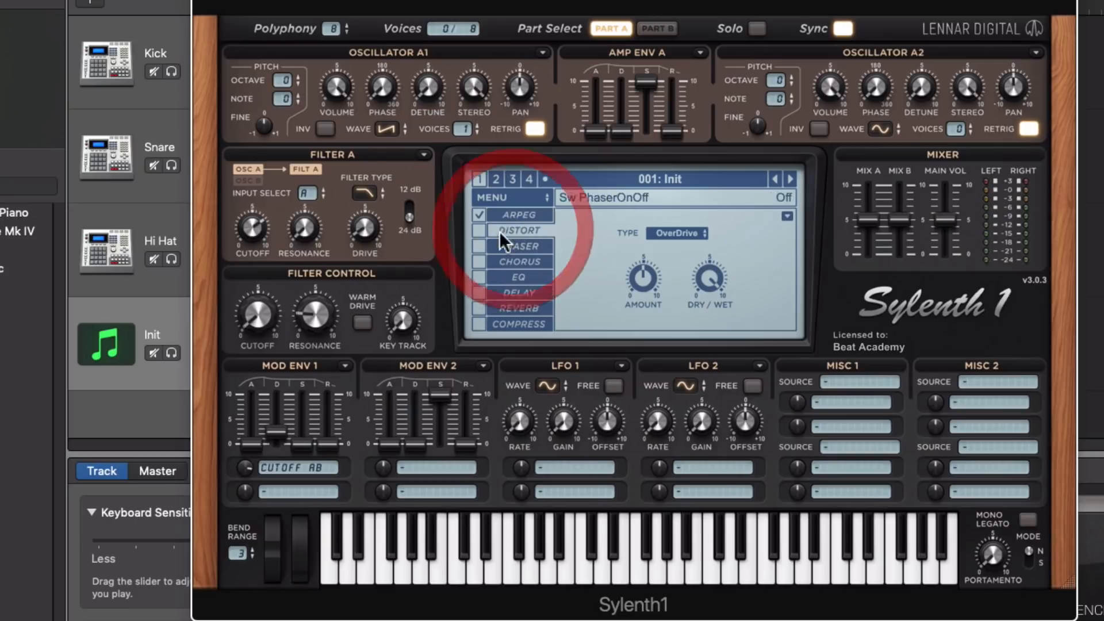
left_click(479, 230)
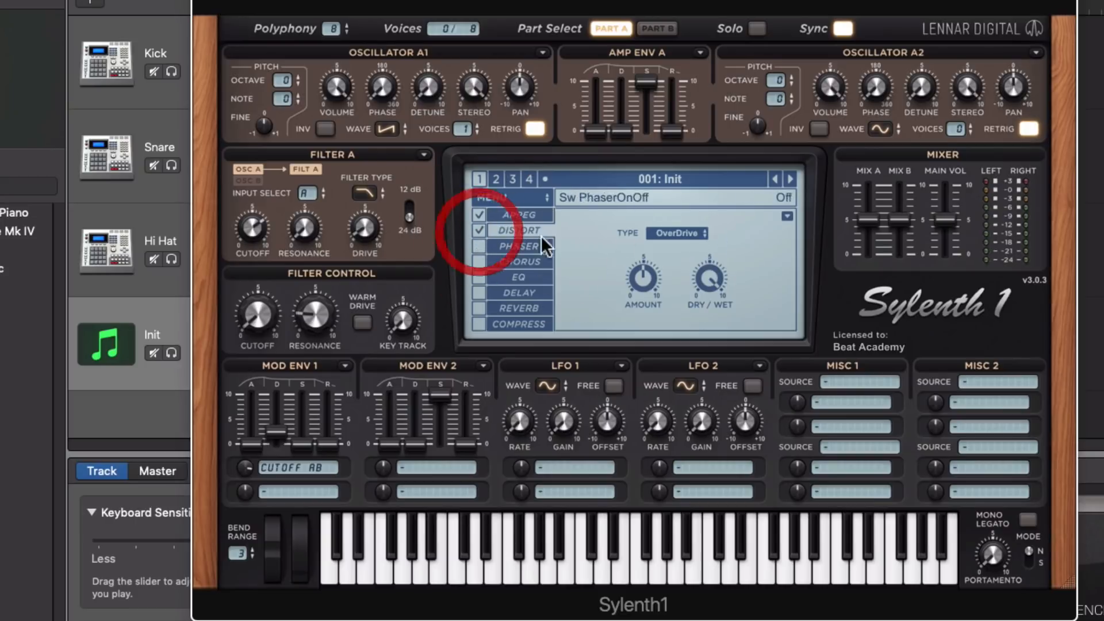
left_click(681, 233)
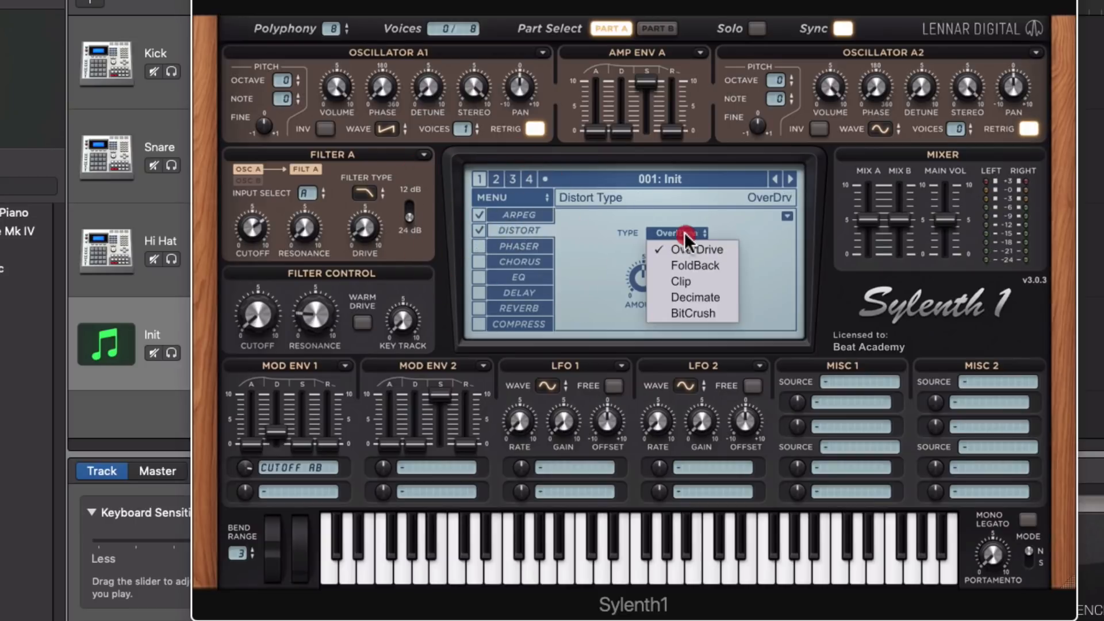
left_click(703, 296)
left_click(648, 281)
mouse_move(647, 281)
left_mouse_down()
mouse_move(648, 335)
mouse_move(650, 281)
left_mouse_up()
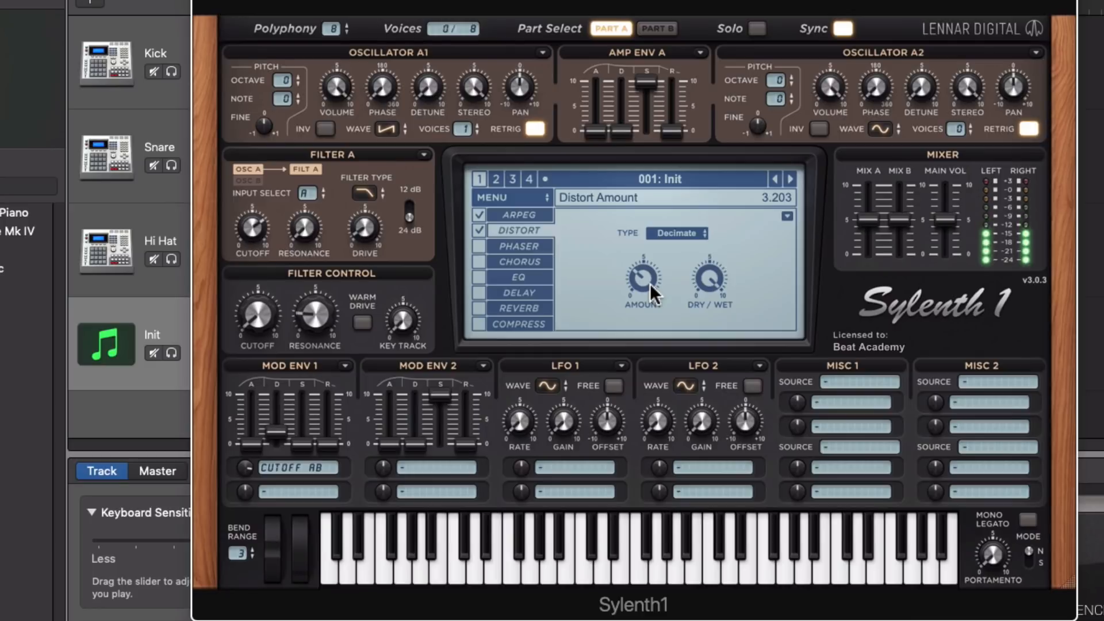
Set the distortion's dry/wet mix to about 97 %, and fine-tune the Filter Control cutoff and Mod Env 1 amount.
left_click_drag(266, 294, 265, 288)
left_click_drag(717, 287, 716, 288)
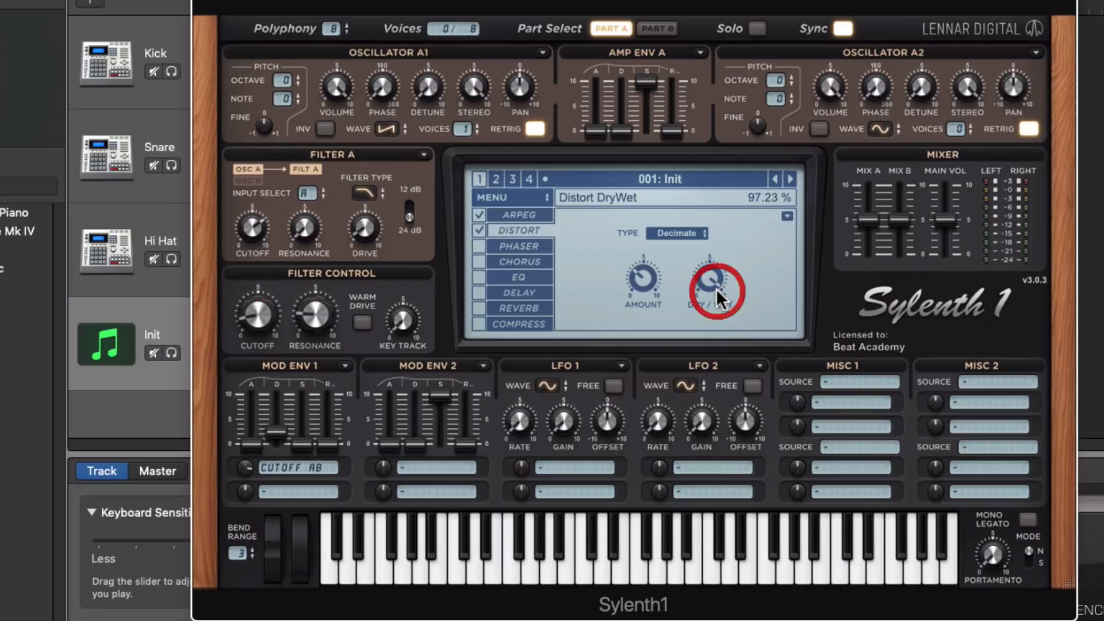
left_click_drag(245, 465, 245, 468)
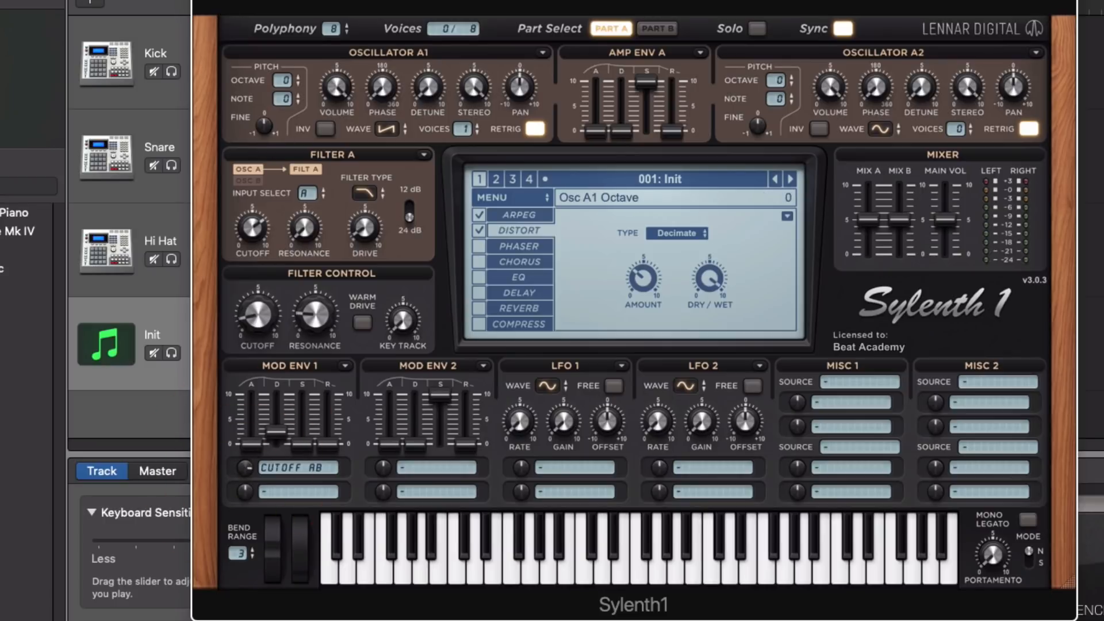
Record a four-bar chord and bass part on the Init track.
left_click(450, 33)
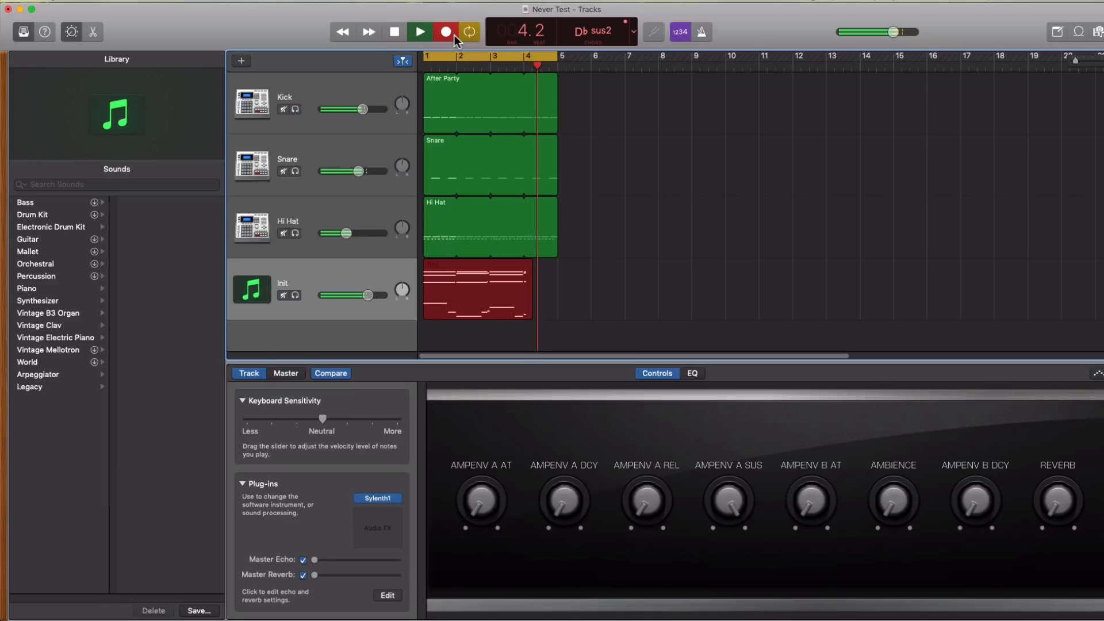
key("space")
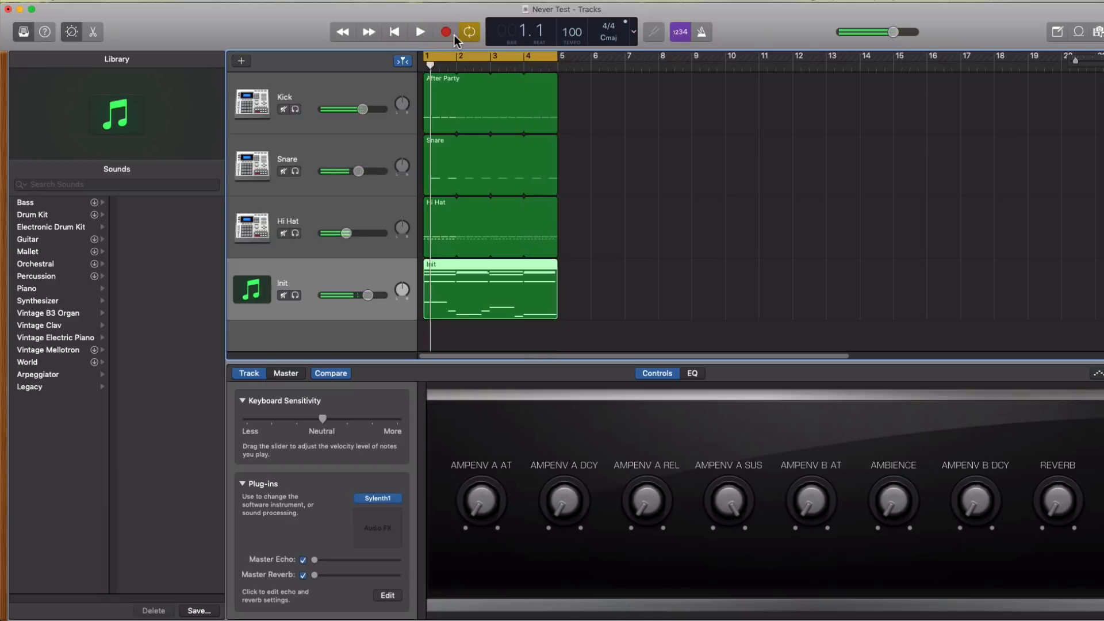
Quantize all notes of the recorded Init region to 1/16 notes in the Piano Roll and play the result.
double_click(513, 300)
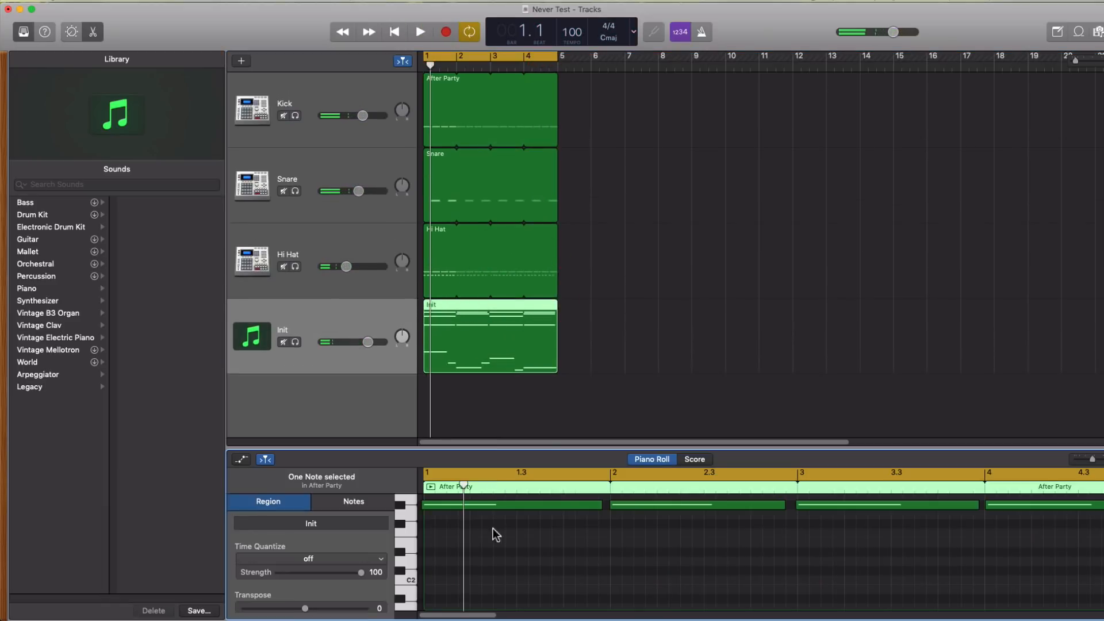
left_click_drag(546, 448, 604, 258)
left_click(565, 371)
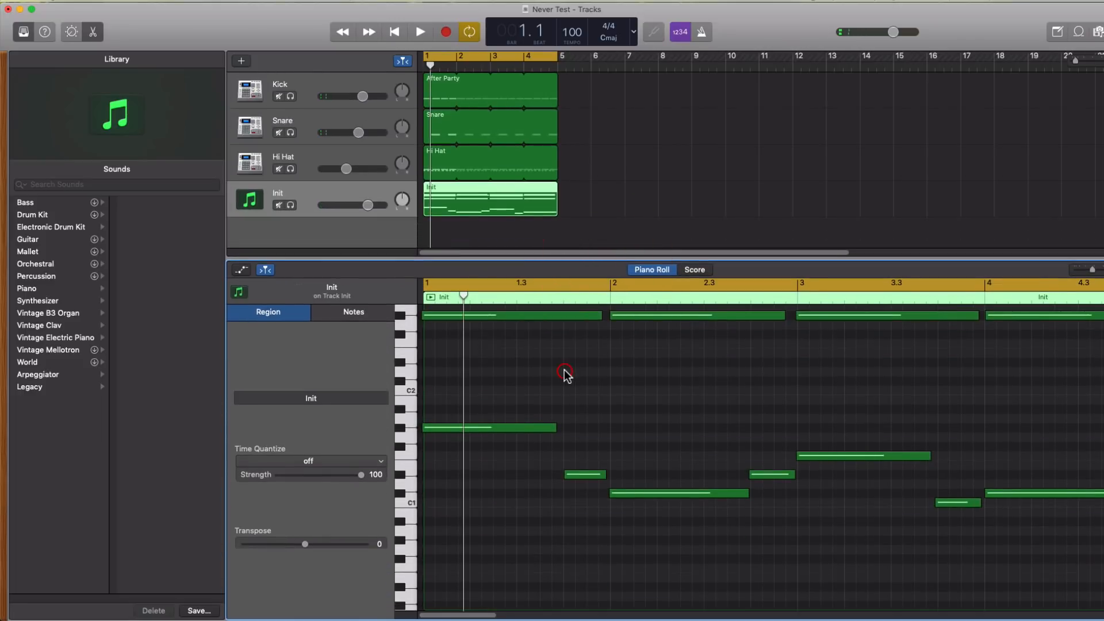
key("super+a")
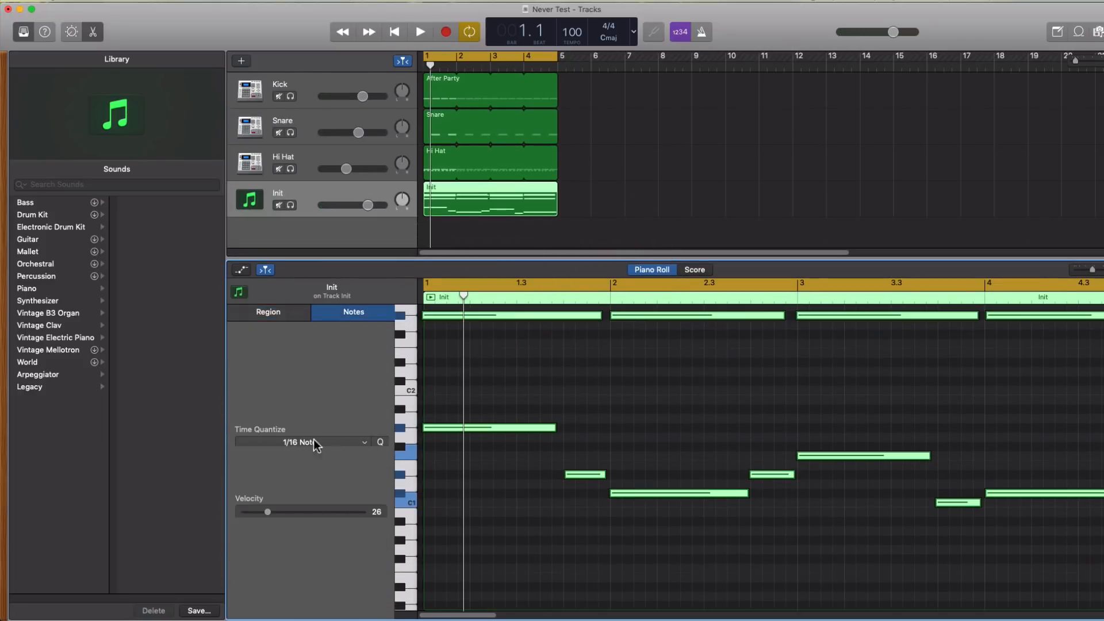
left_click(379, 443)
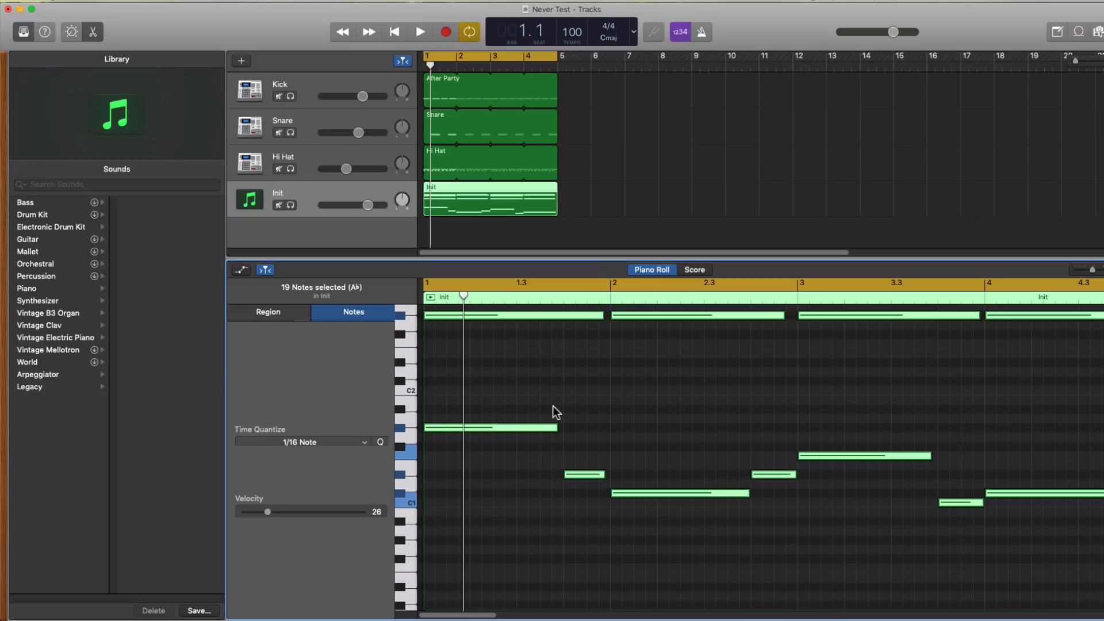
key("space")
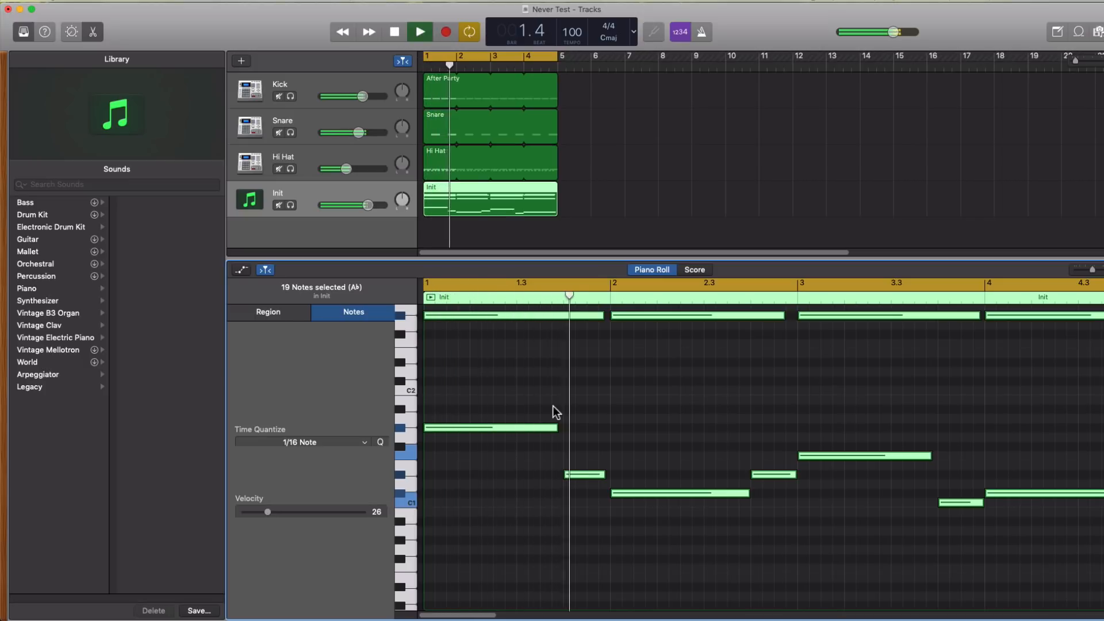
key("space")
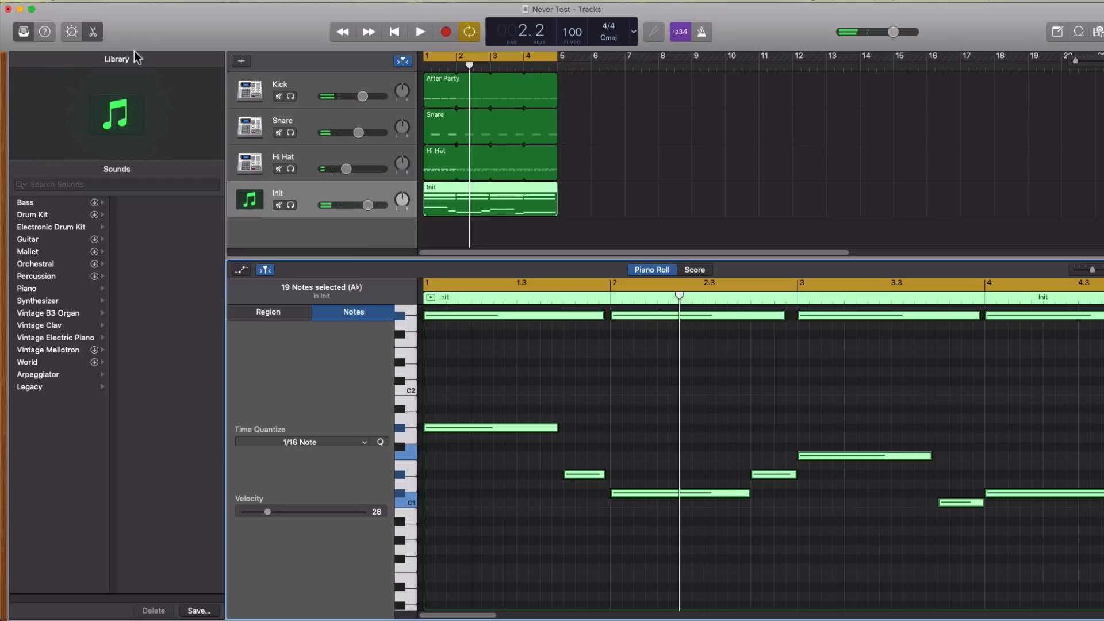
Reopen the Init track's Sylenth1 and lower the distortion's dry/wet mix to about 46 %.
left_click(71, 31)
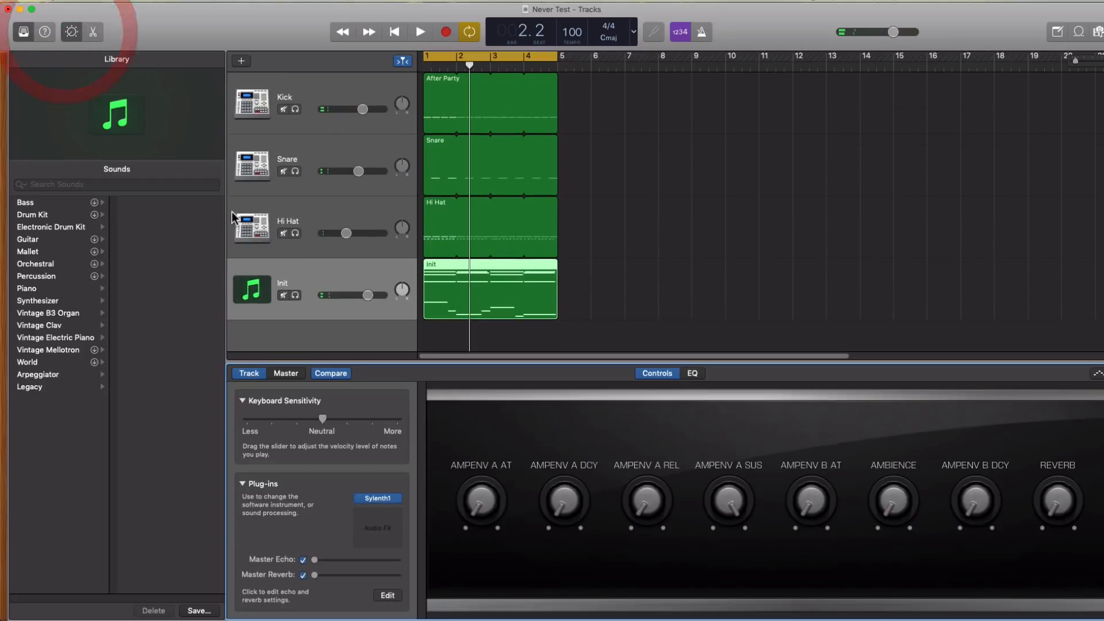
left_click(374, 499)
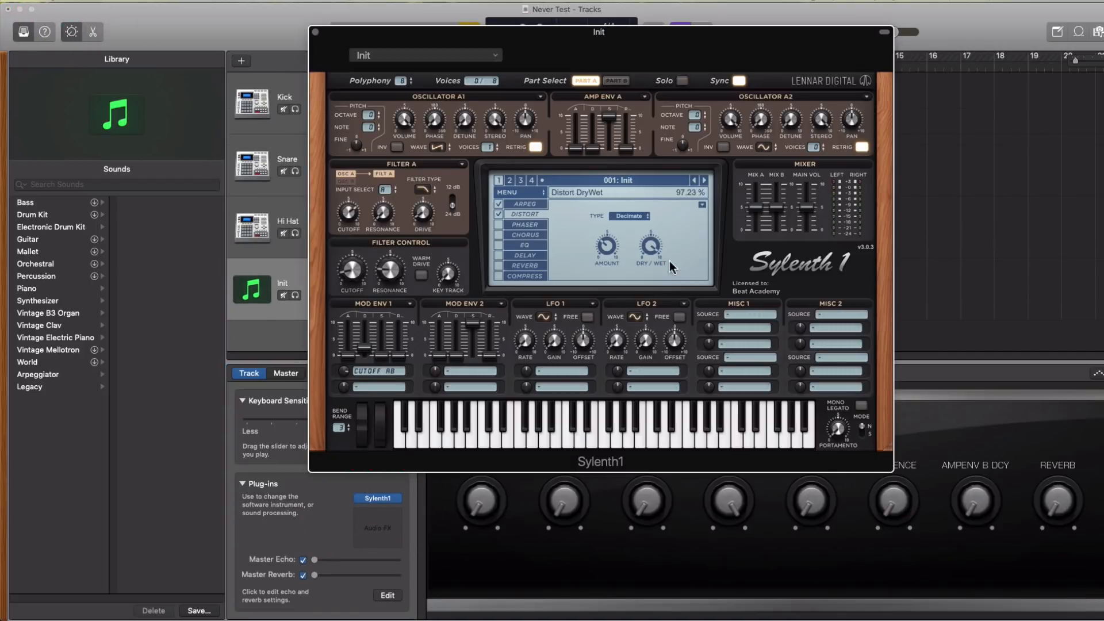
left_click_drag(652, 258, 656, 299)
left_click(650, 245)
left_click_drag(651, 245, 650, 277)
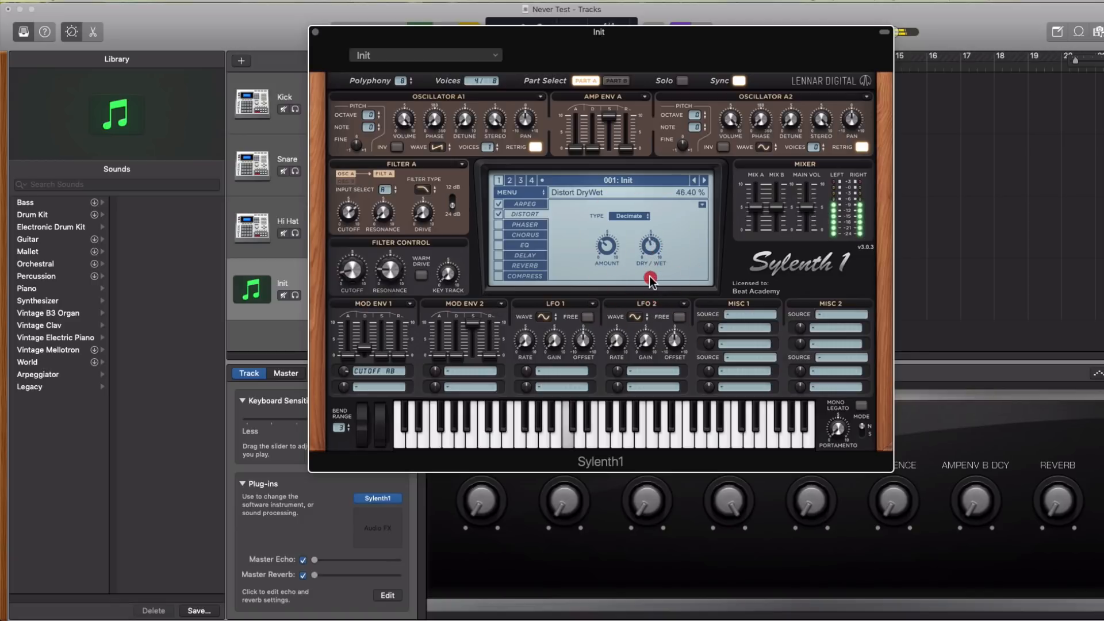
Set the Filter Control cutoff to about 0.68, and fine-tune the Mod Env 1 decay and Filter A cutoff.
left_click(355, 275)
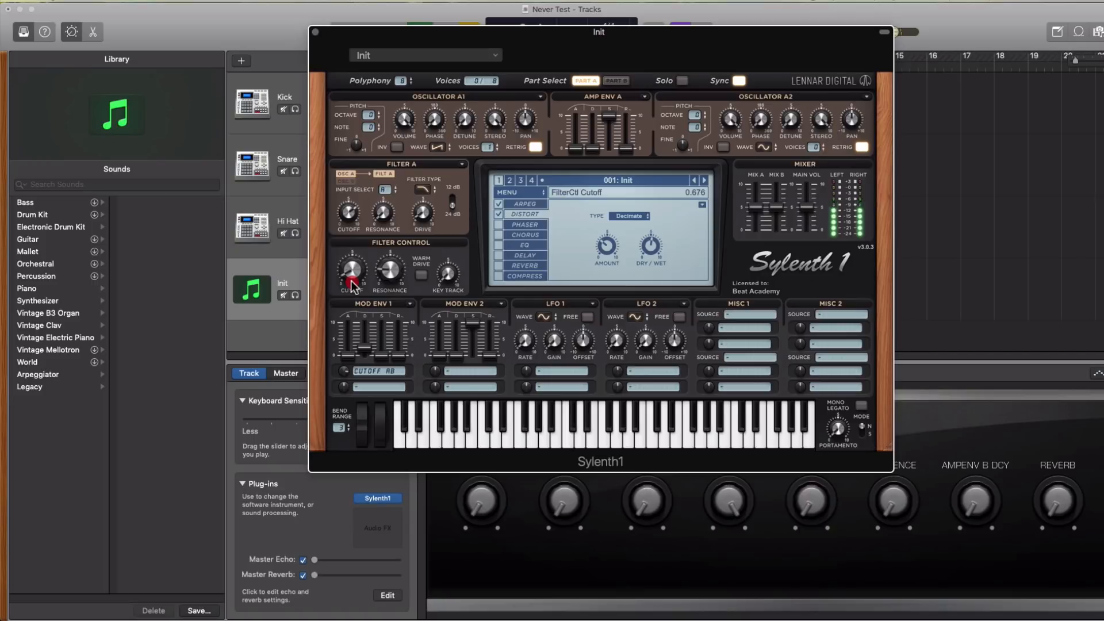
left_click(369, 351)
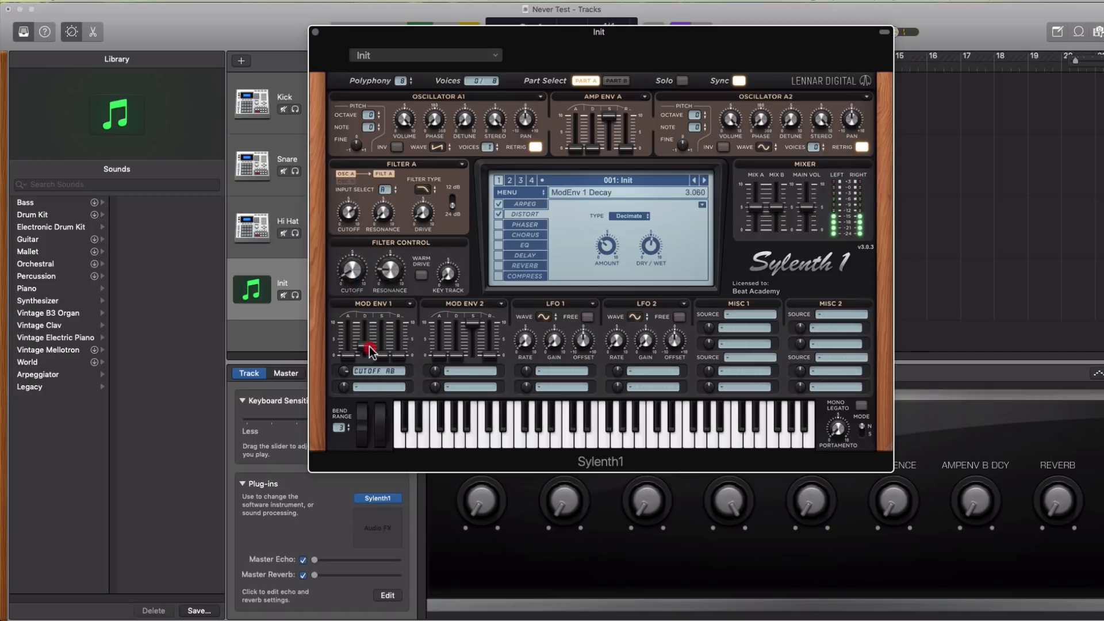
left_click(351, 212)
left_click_drag(353, 213, 352, 221)
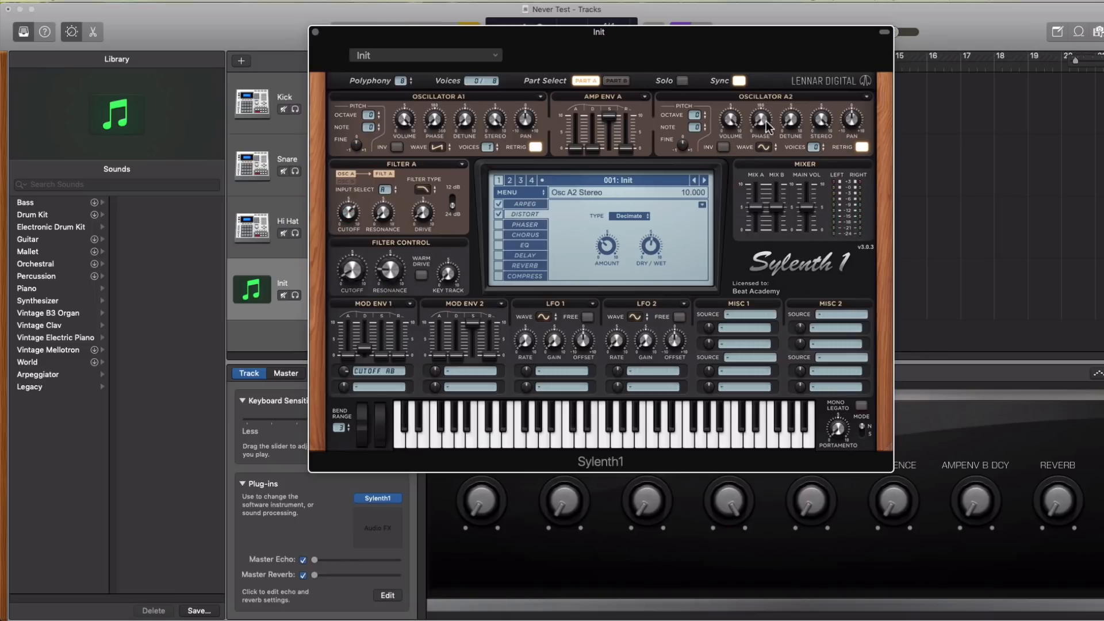
Set oscillator A2 to a sawtooth wave at octave +1, and give oscillator A1 3 voices with adjusted detune.
left_click(763, 147)
left_click(794, 168)
left_click(490, 148)
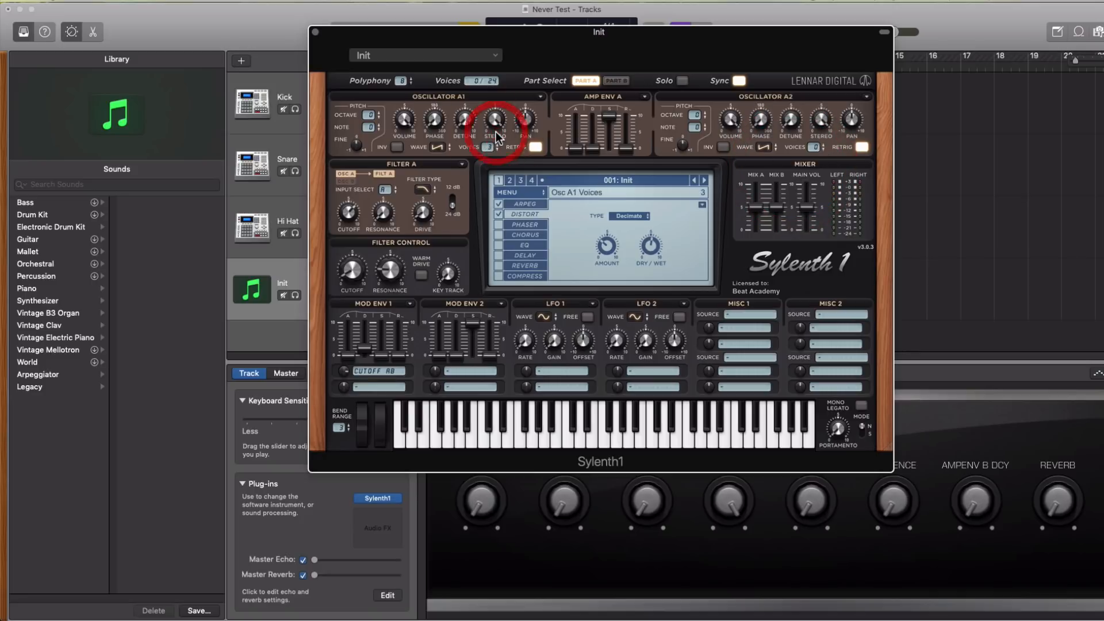
left_click_drag(475, 113, 475, 114)
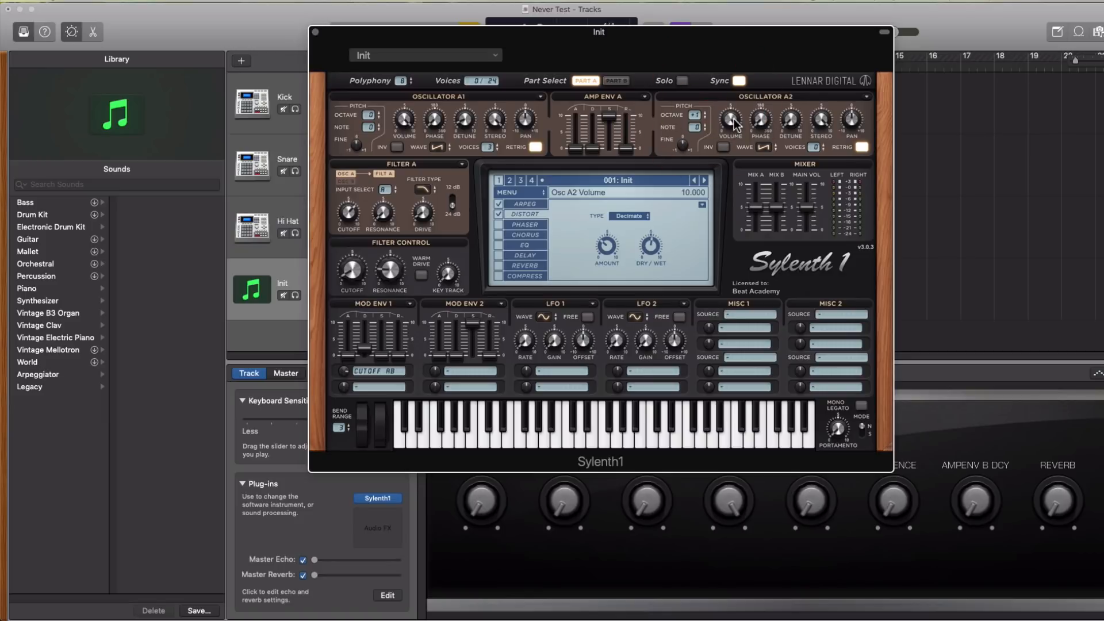
Give oscillator A2 3 voices with detune of about 1.8, and balance its volume.
left_click_drag(734, 124, 734, 124)
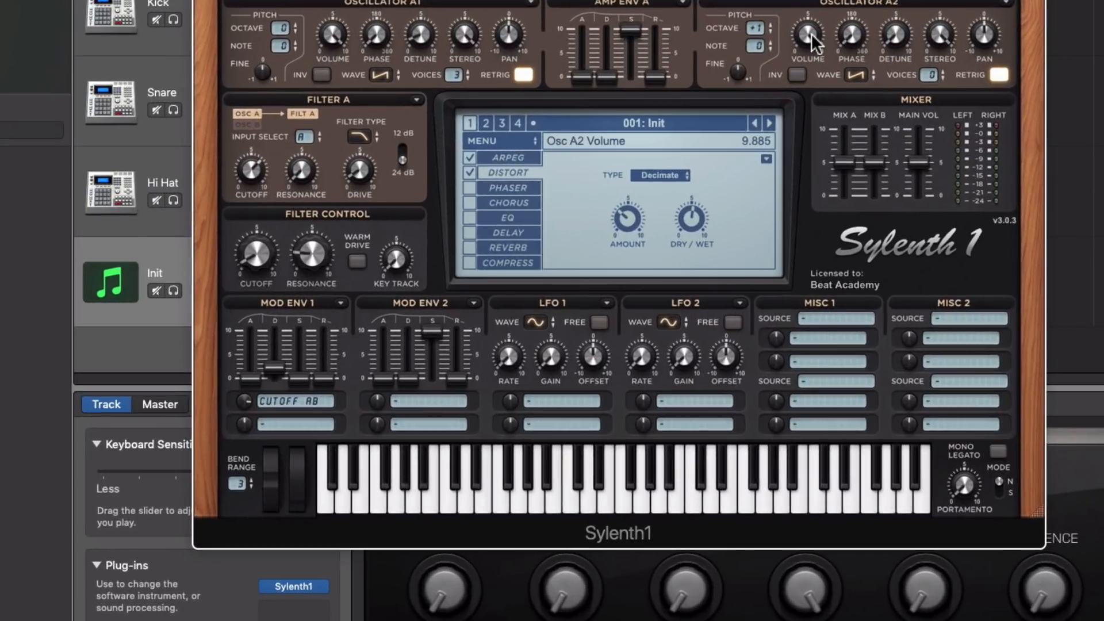
mouse_move(812, 34)
left_mouse_down()
mouse_move(820, 87)
mouse_move(830, 37)
left_mouse_up()
left_click_drag(931, 75, 945, 55)
left_click_drag(811, 34, 803, 128)
left_click_drag(897, 33, 915, 0)
left_click_drag(930, 74, 945, 6)
left_click_drag(901, 55, 904, 56)
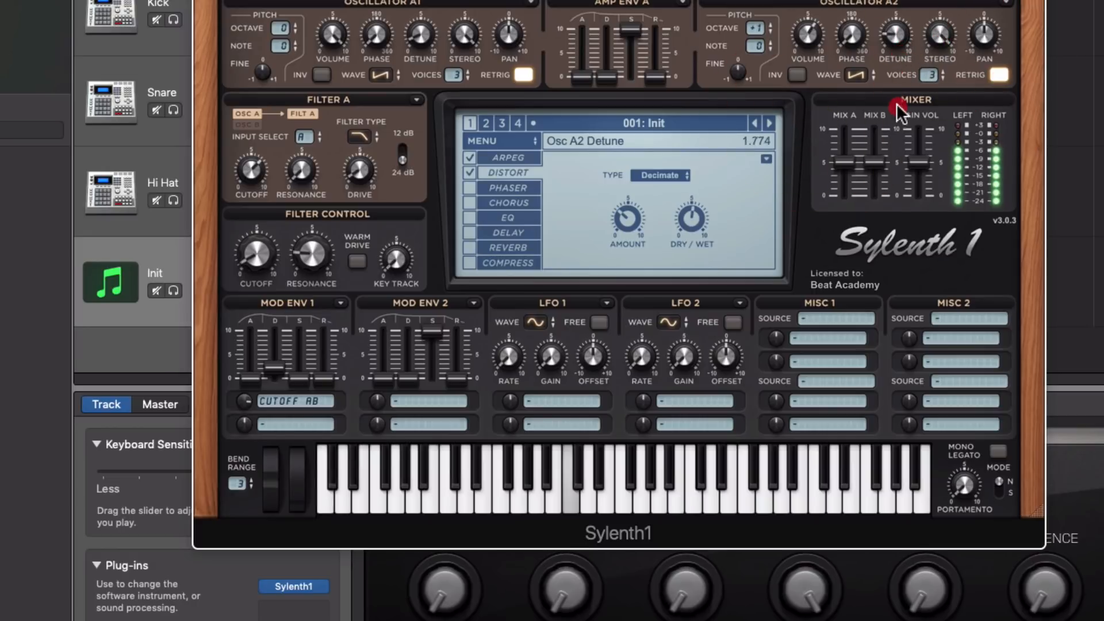
left_click_drag(806, 39, 808, 32)
Raise Amp Env A's decay and lower its sustain, and fine-tune Mod Env 1's Cutoff AB amount and decay.
left_click_drag(631, 32, 631, 55)
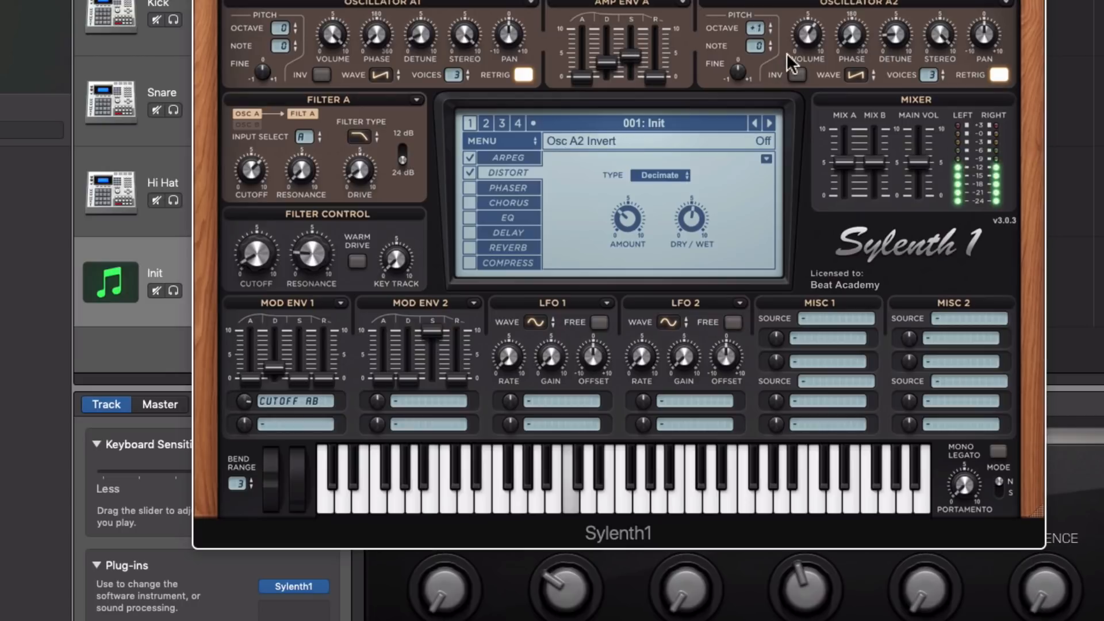
mouse_move(812, 28)
left_mouse_down()
mouse_move(813, 10)
mouse_move(814, 30)
left_mouse_up()
left_click_drag(244, 400, 242, 426)
left_click_drag(275, 375, 276, 372)
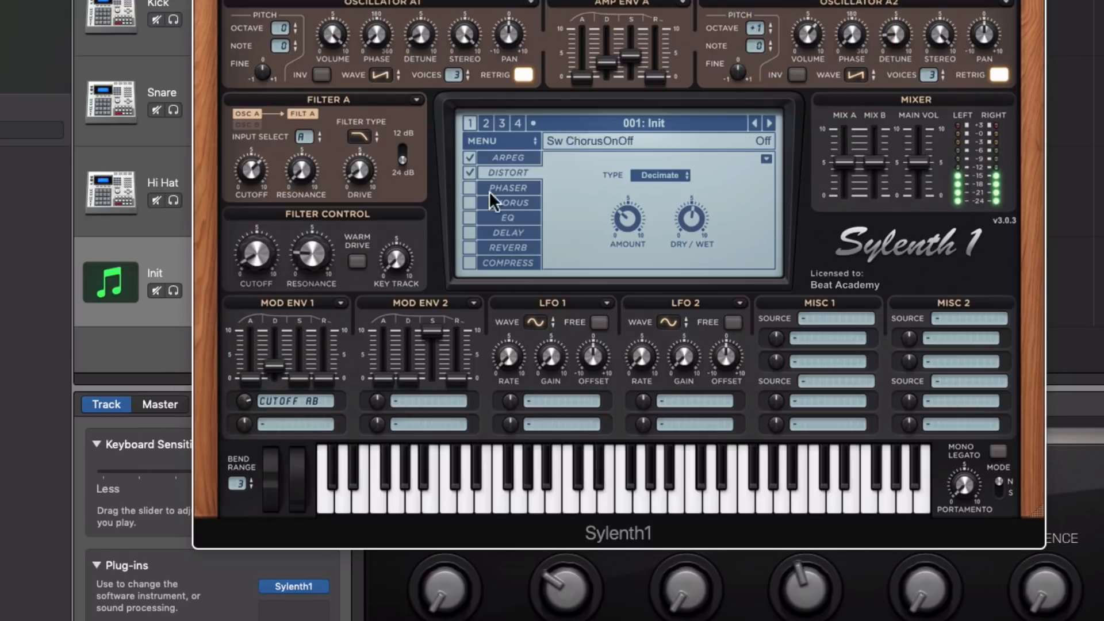
Enable the chorus effect and adjust its dry/wet mix.
left_click(513, 199)
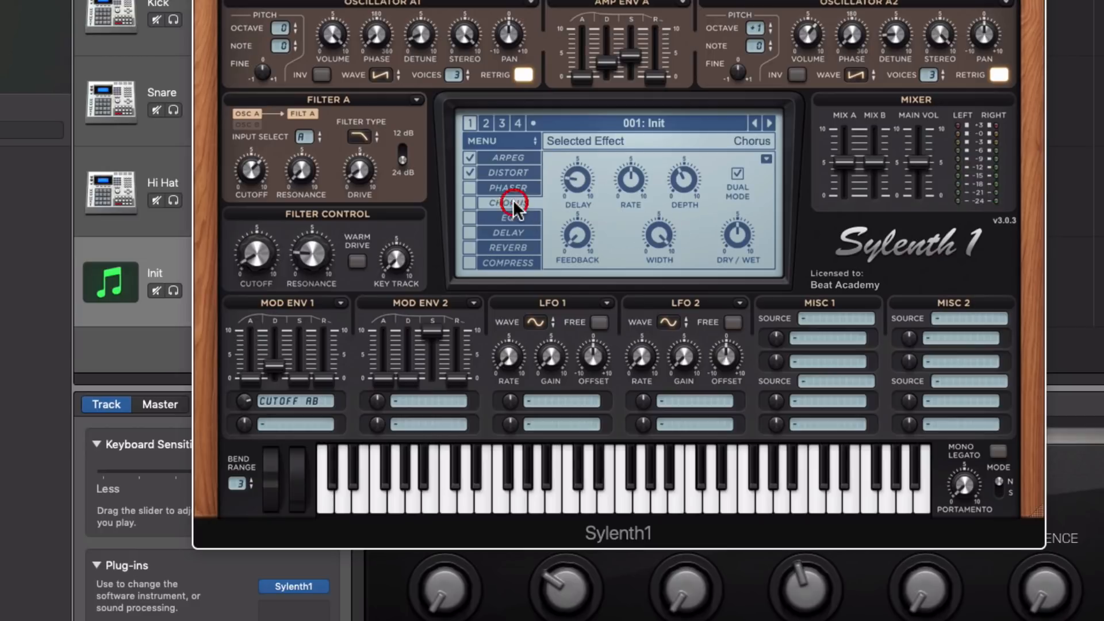
left_click(469, 201)
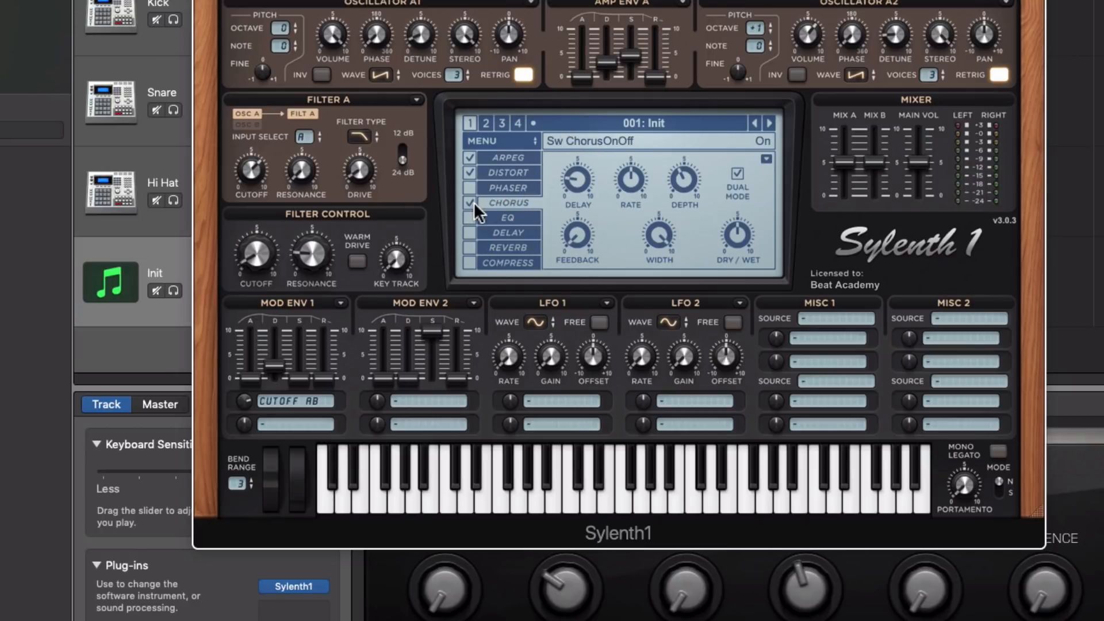
mouse_move(740, 236)
left_mouse_down()
mouse_move(743, 211)
mouse_move(740, 243)
left_mouse_up()
left_click(740, 244)
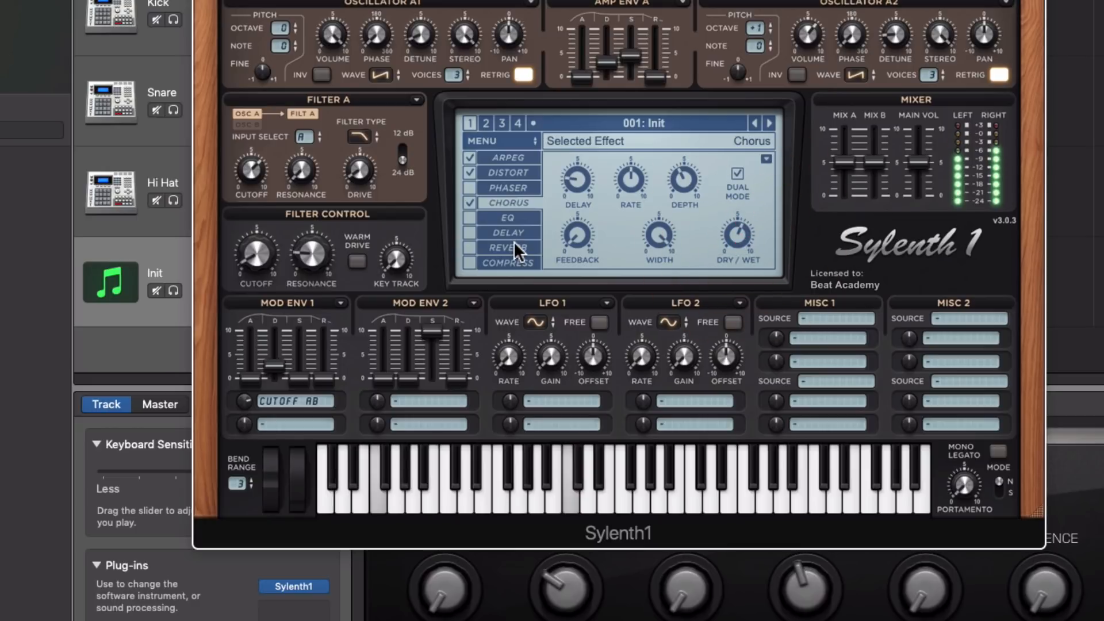
Enable the reverb effect and set its dry/wet mix to about 26 %.
left_click(485, 246)
left_click(469, 247)
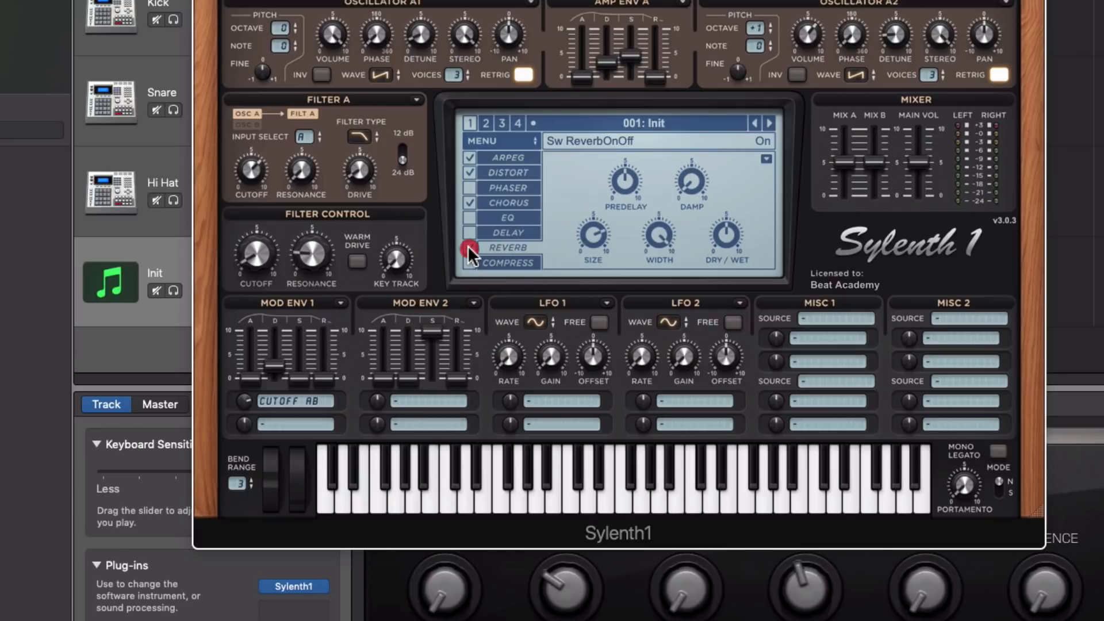
left_click_drag(723, 243, 734, 239)
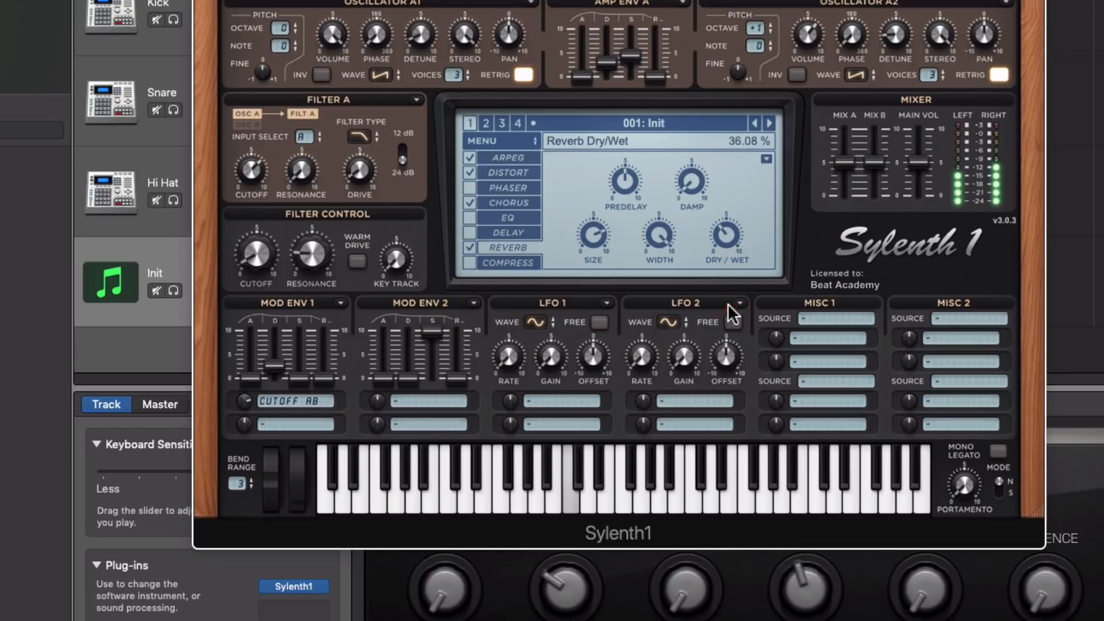
left_click_drag(729, 232, 730, 255)
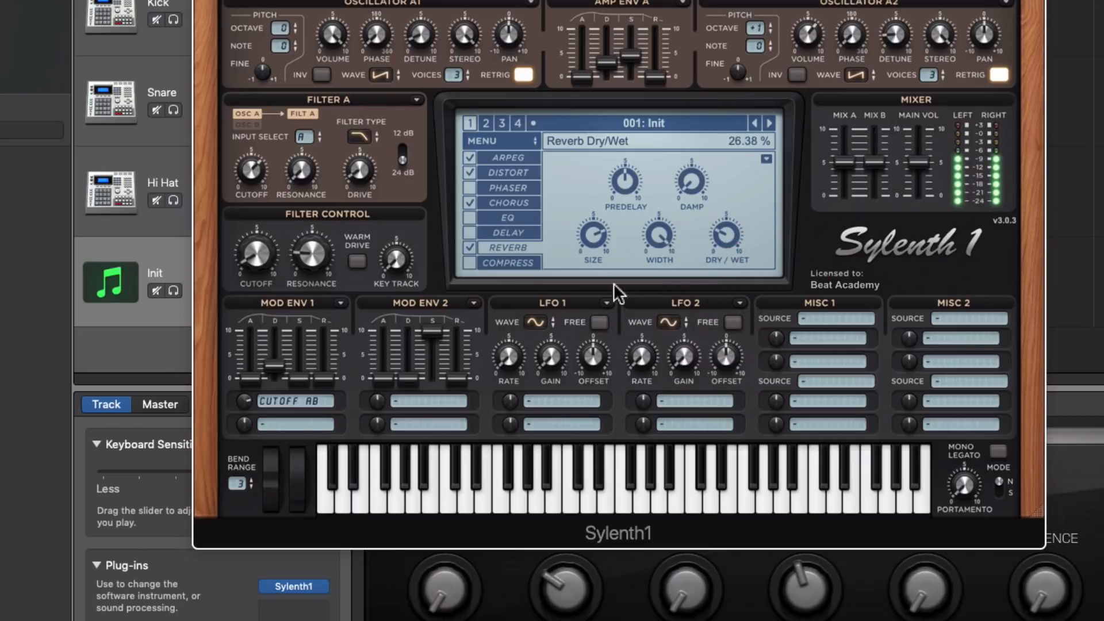
Set Mod Env 1's decay to about 3.1 and the Filter A cutoff to about 6.4.
mouse_move(299, 378)
left_mouse_down()
mouse_move(326, 372)
mouse_move(283, 371)
left_mouse_up()
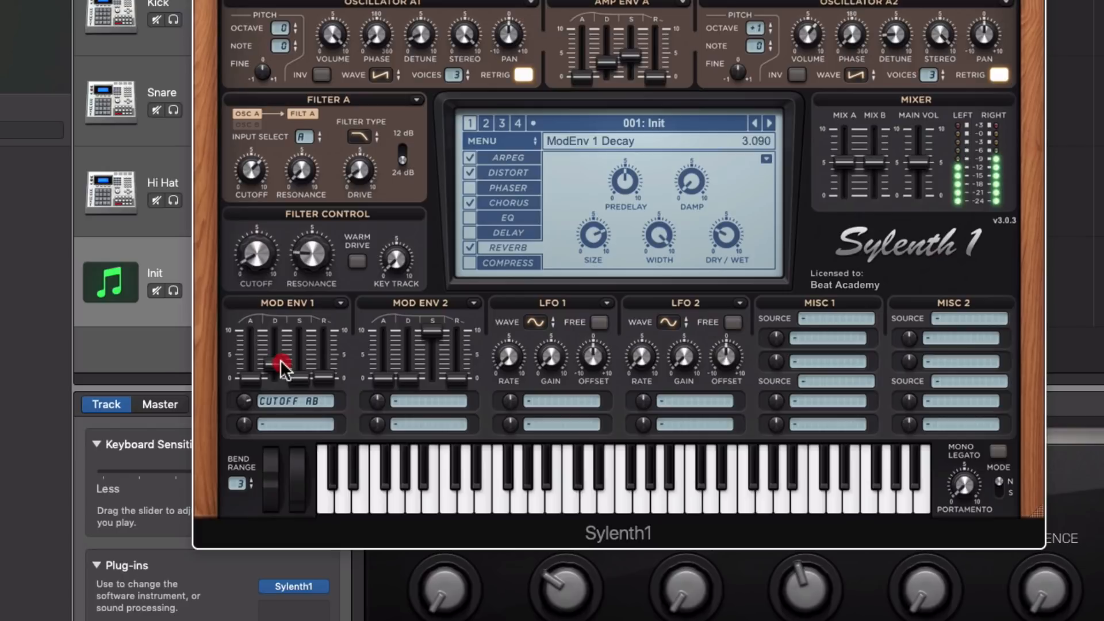
mouse_move(261, 164)
left_mouse_down()
mouse_move(260, 194)
mouse_move(259, 185)
left_mouse_up()
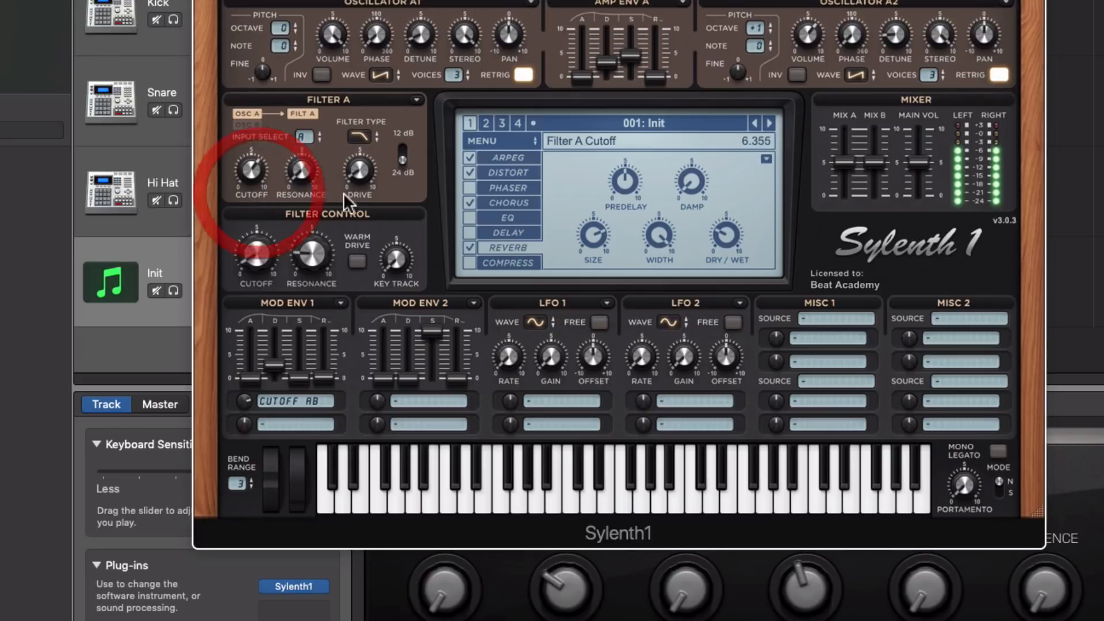
View the compressor settings, and fine-tune the arpeggiator's gate.
left_click(506, 266)
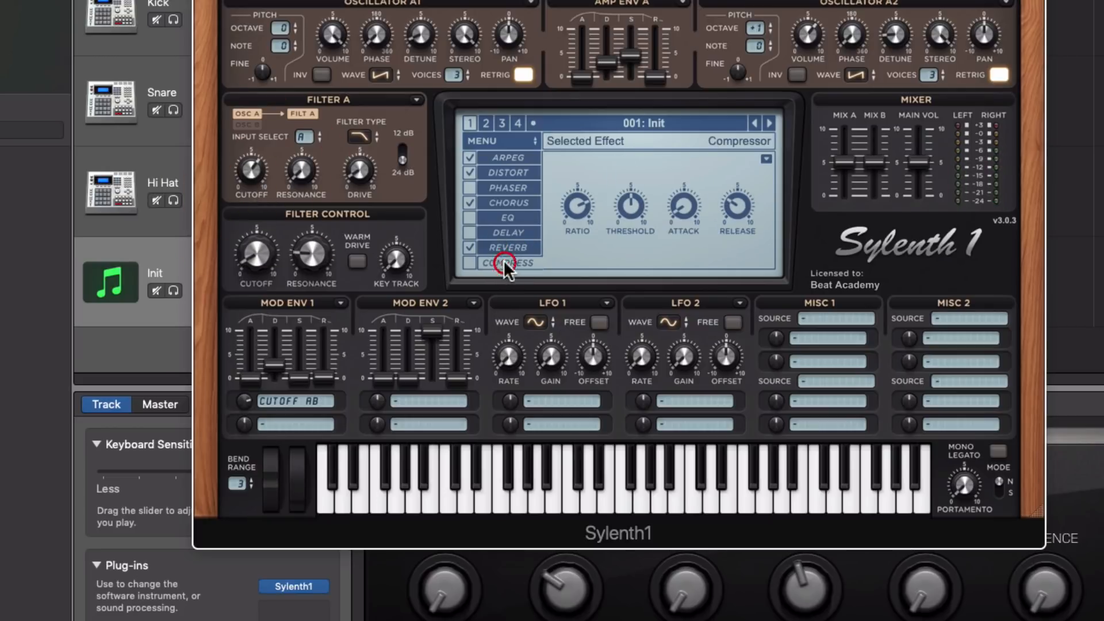
left_click(511, 154)
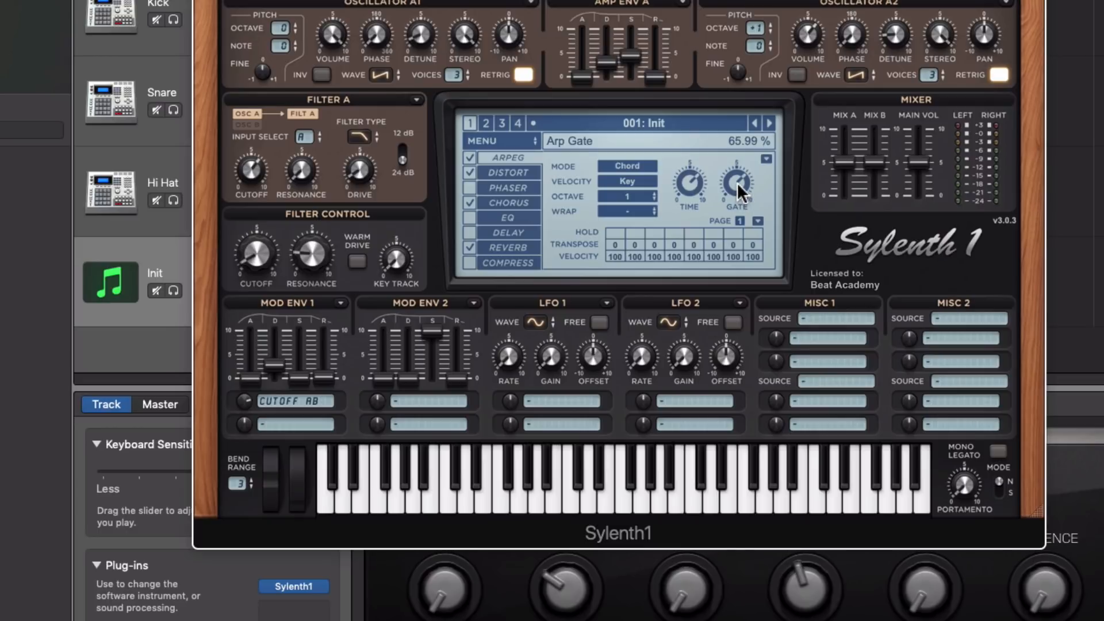
mouse_move(743, 180)
left_mouse_down()
mouse_move(740, 247)
mouse_move(758, 151)
left_mouse_up()
Fine-tune Amp Env A's decay and oscillator A2's volume, and close the synth window.
left_click_drag(610, 64, 610, 61)
mouse_move(811, 49)
left_mouse_down()
mouse_move(813, 36)
mouse_move(813, 46)
left_mouse_up()
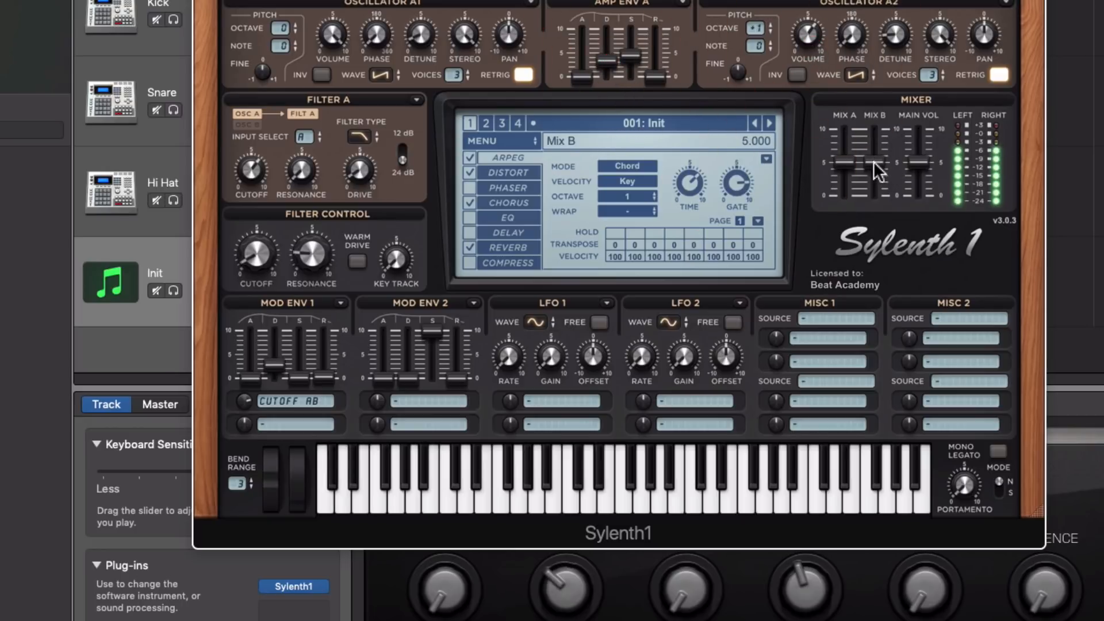
left_click(508, 173)
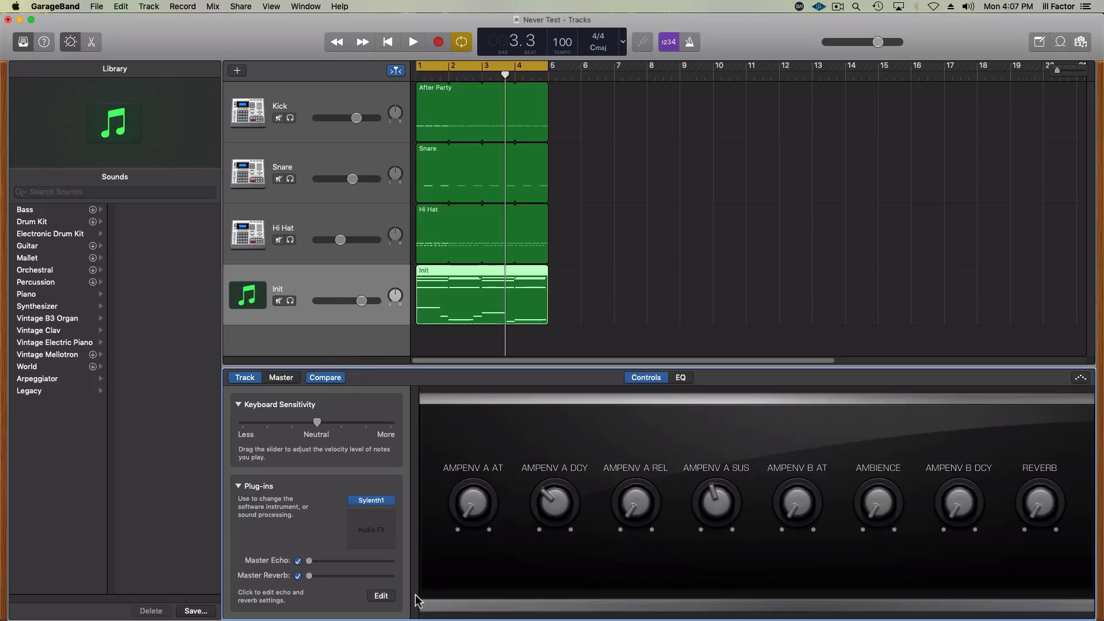
Add Nicky Romero's Kickstart plug-in to the Init track and place its window over the tracks area.
left_click(389, 517)
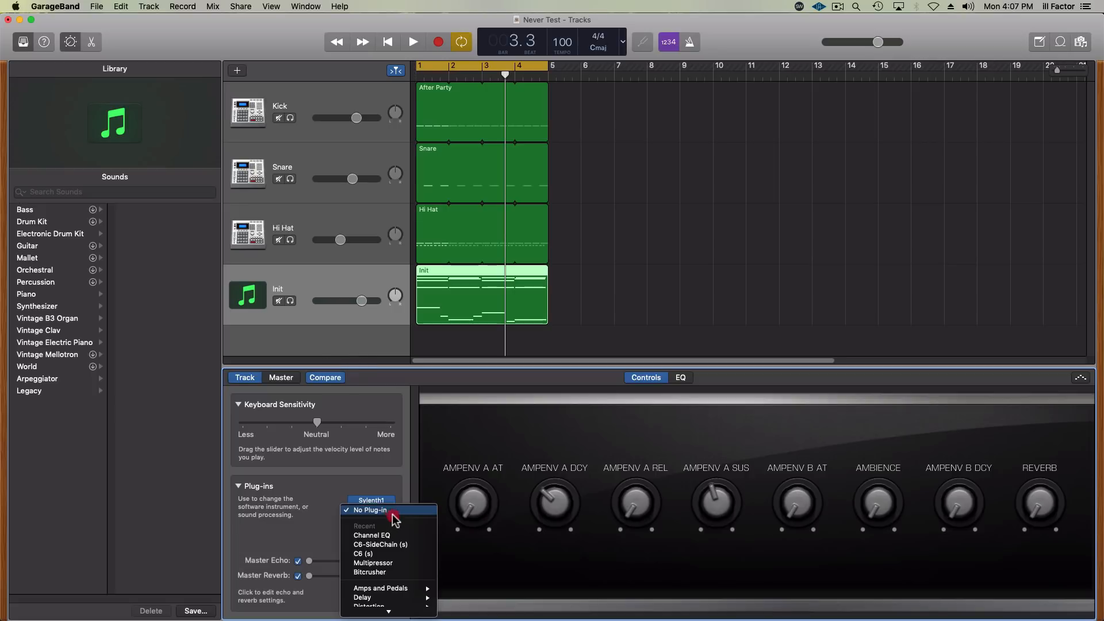
mouse_move(401, 611)
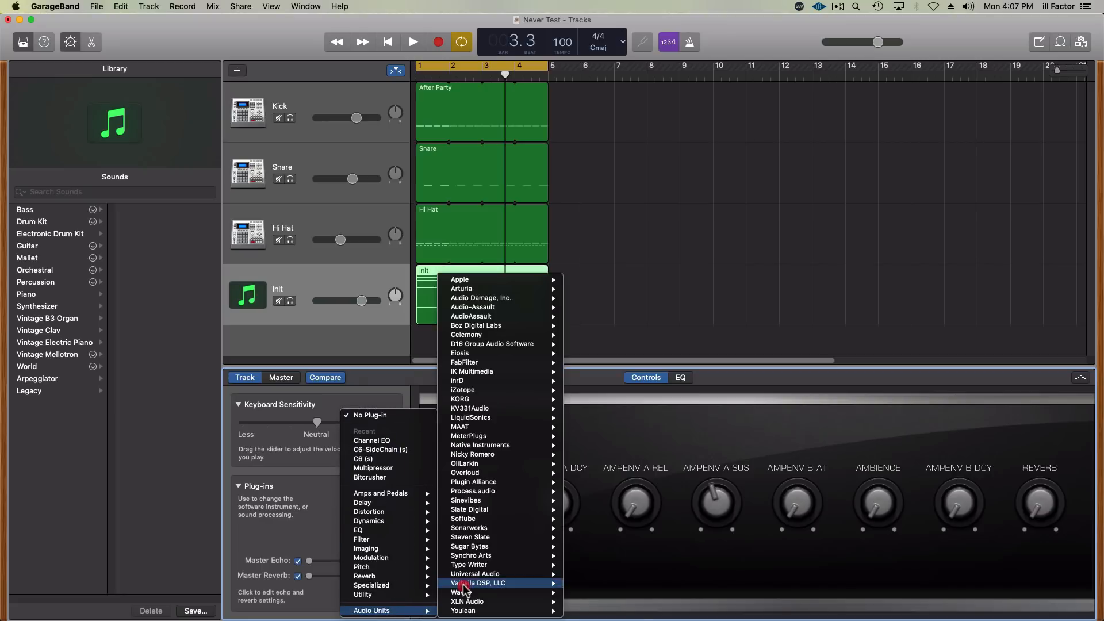
mouse_move(515, 454)
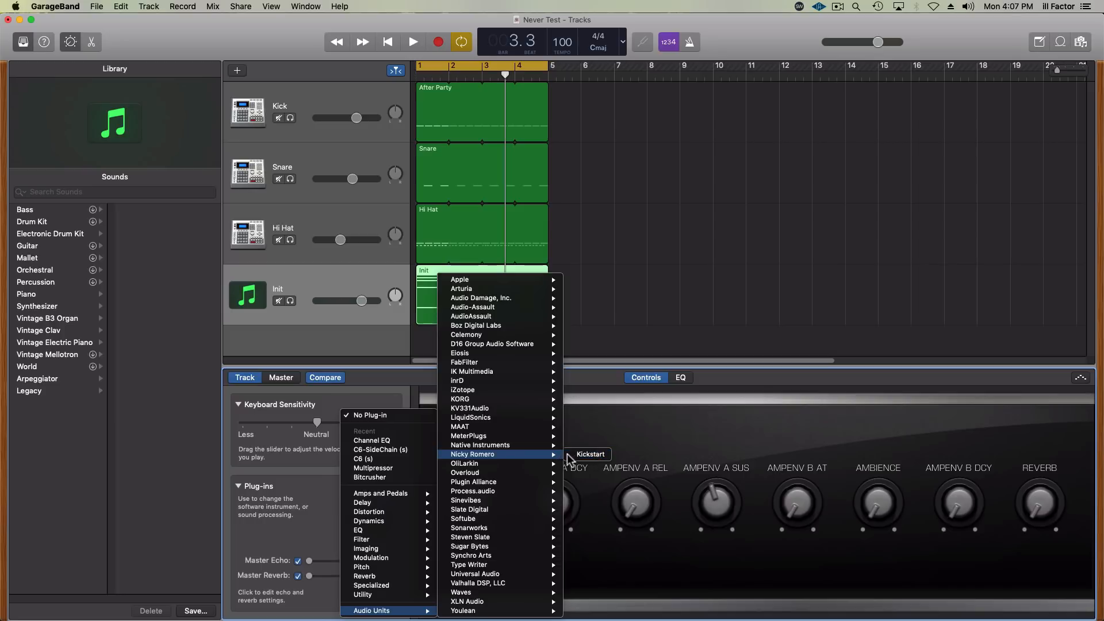
left_click(592, 455)
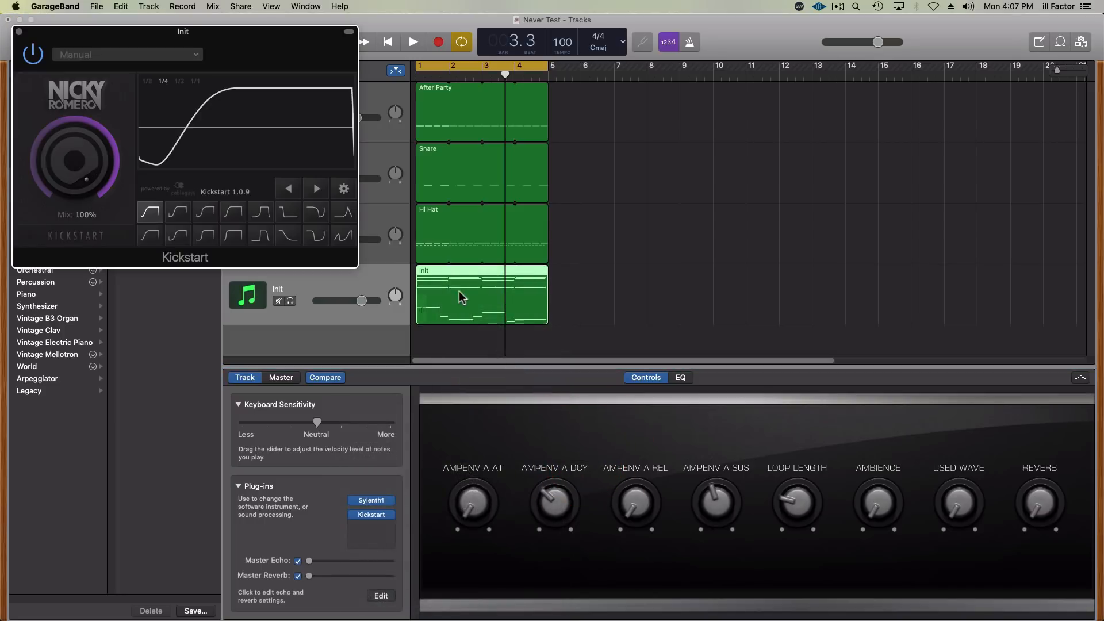
left_click_drag(269, 36, 659, 125)
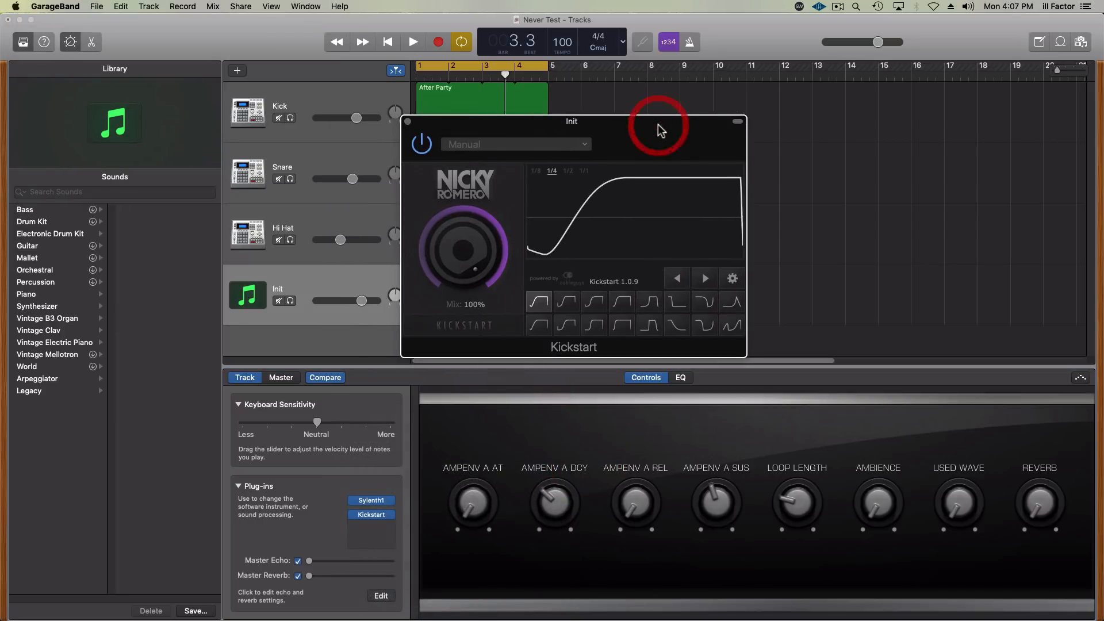
Choose Kickstart's Nice & Tight curve while playing the song, and close the plug-in window.
left_click(594, 301)
key("space")
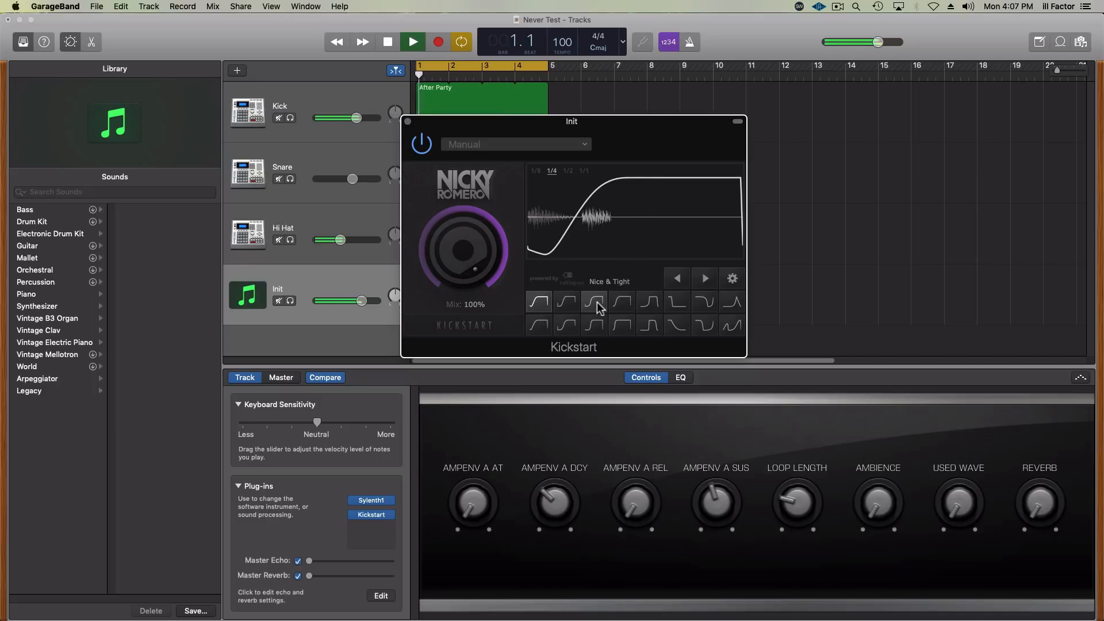
left_click(594, 303)
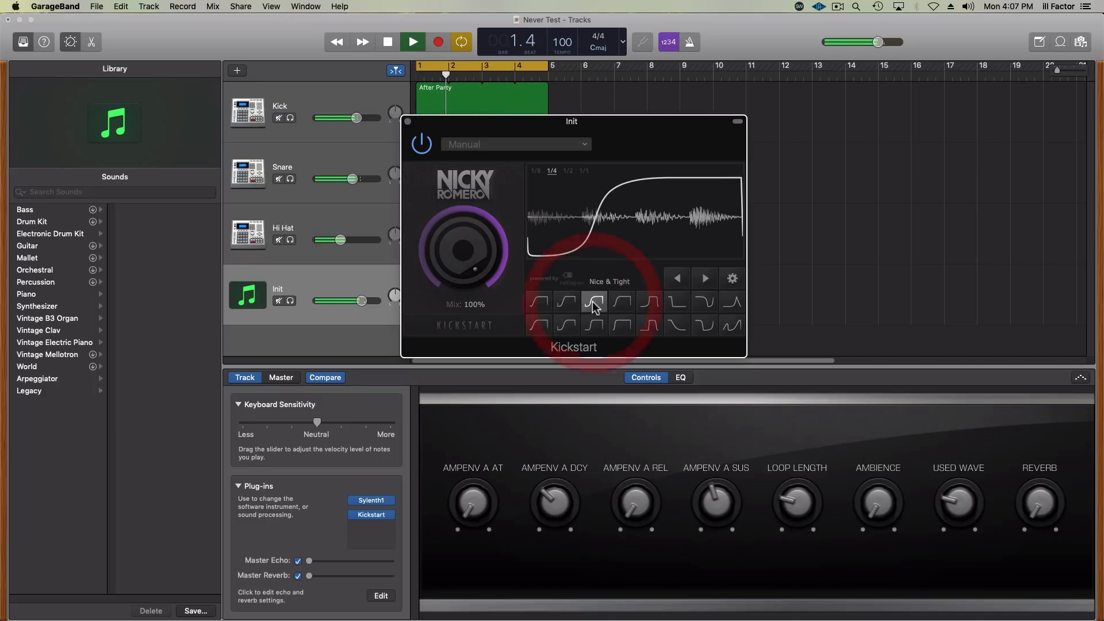
left_click(408, 121)
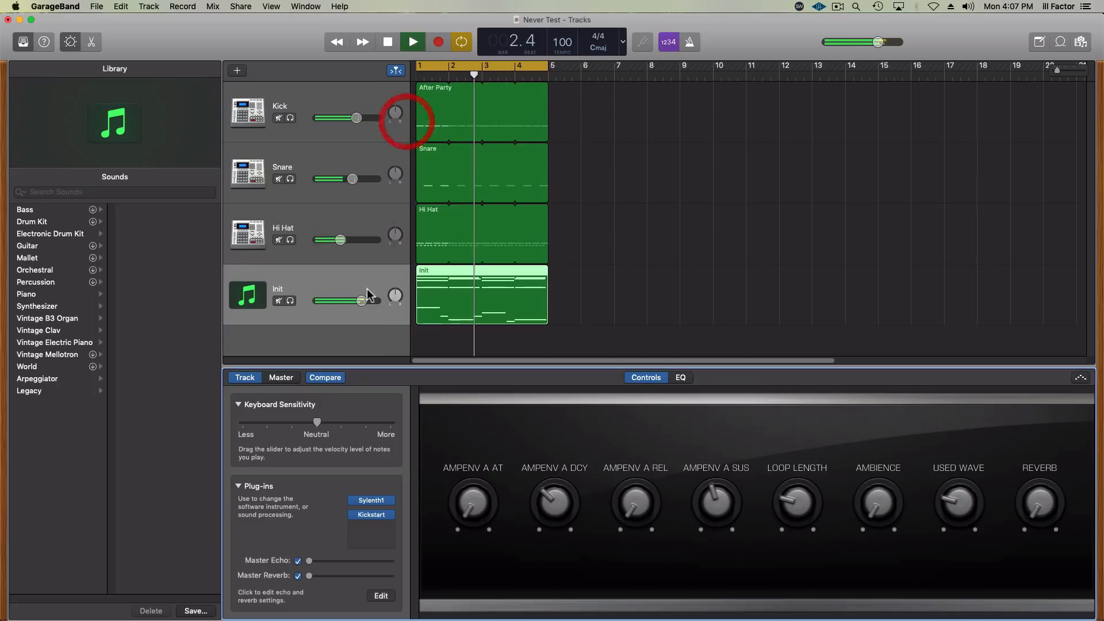
Stop playback and lower the Init track's volume to about -5.9 dB.
key("space")
left_click_drag(363, 302, 334, 303)
left_click(346, 301)
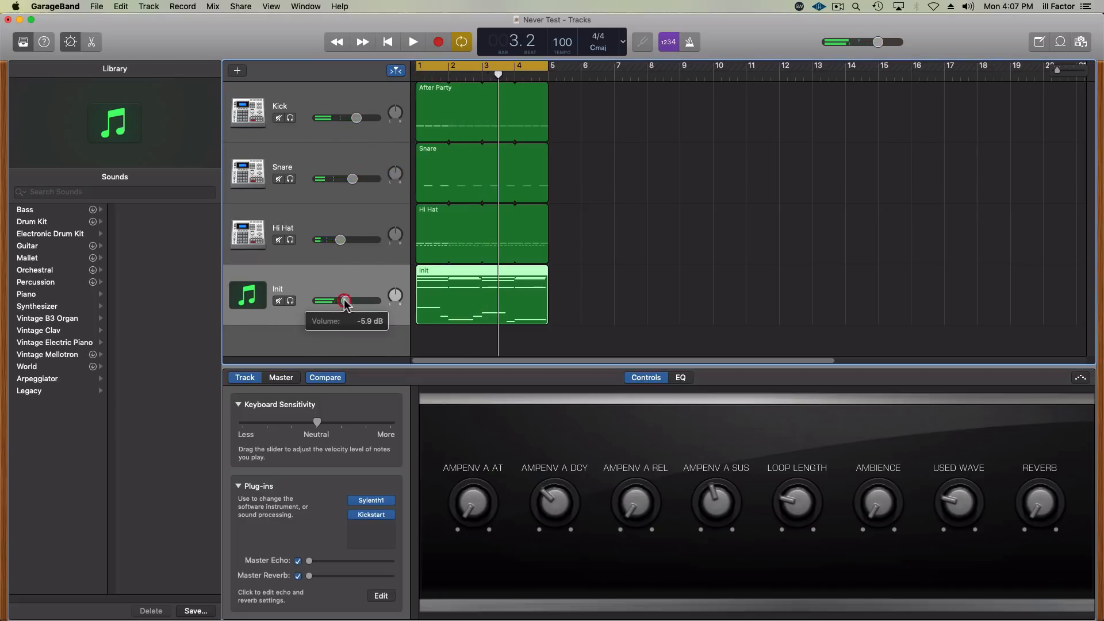
Collapse the Smart Controls pane, create a volume fade-out on the main output, and select the Master Track.
left_click_drag(467, 367, 485, 592)
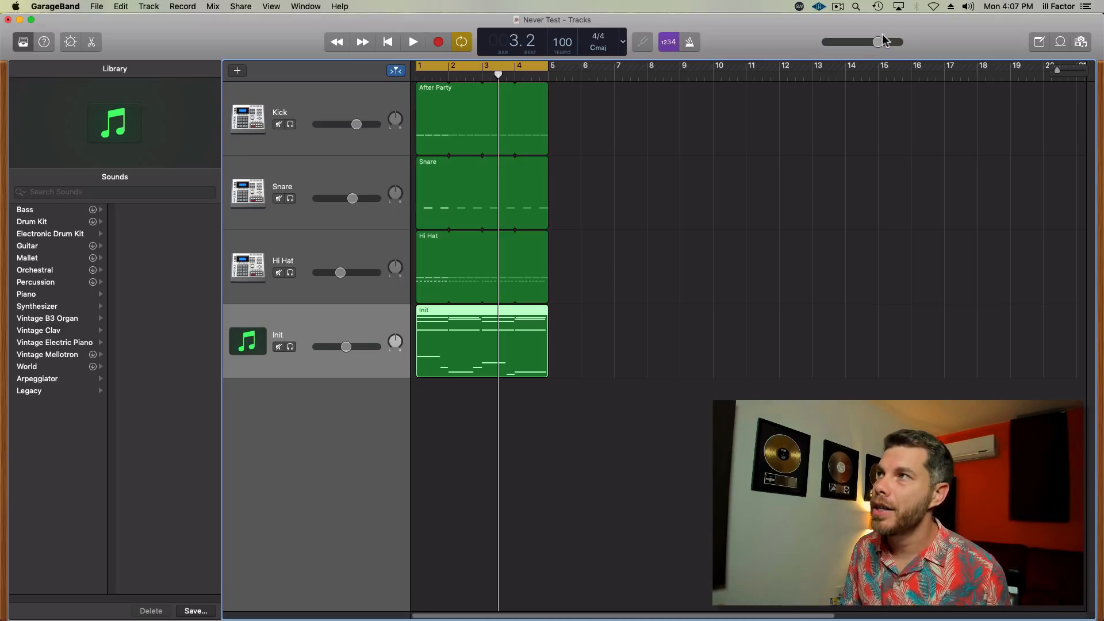
left_click(213, 6)
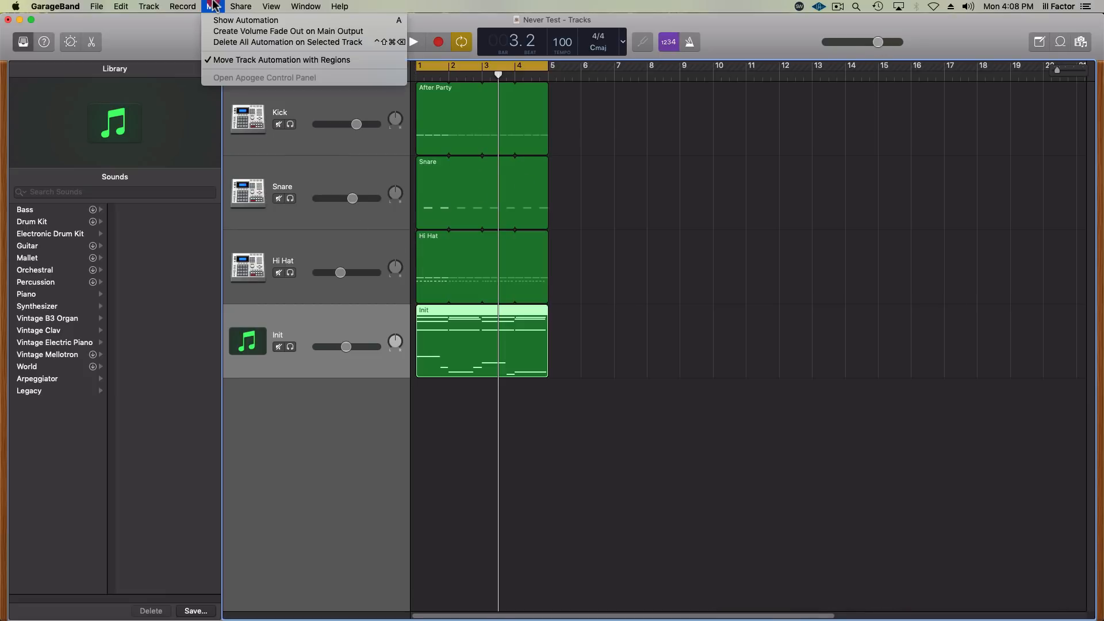
left_click(222, 31)
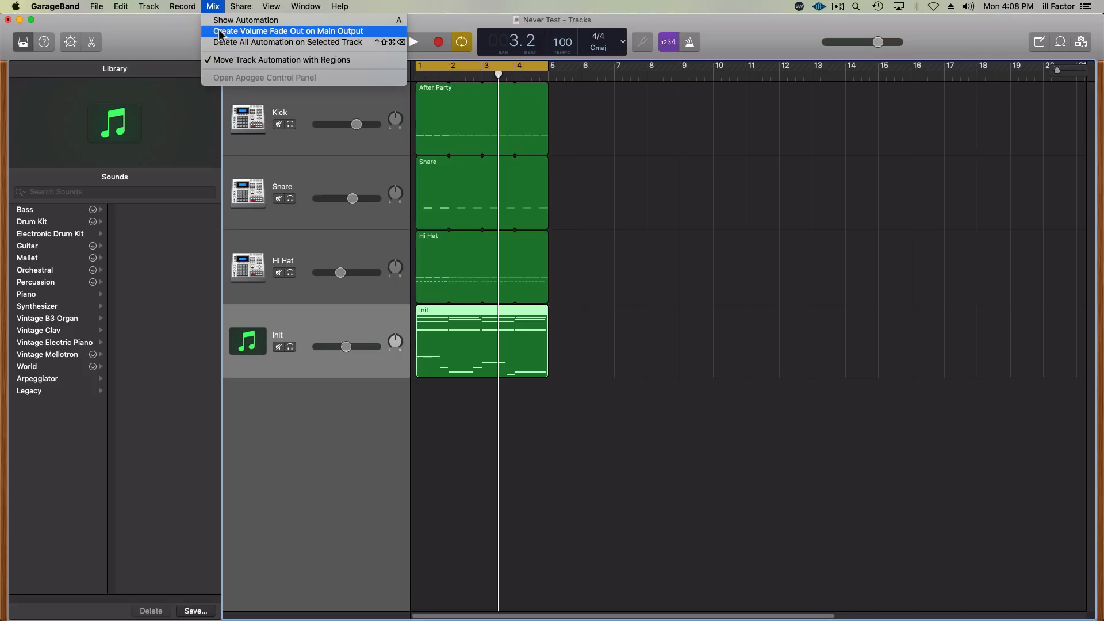
left_click(222, 31)
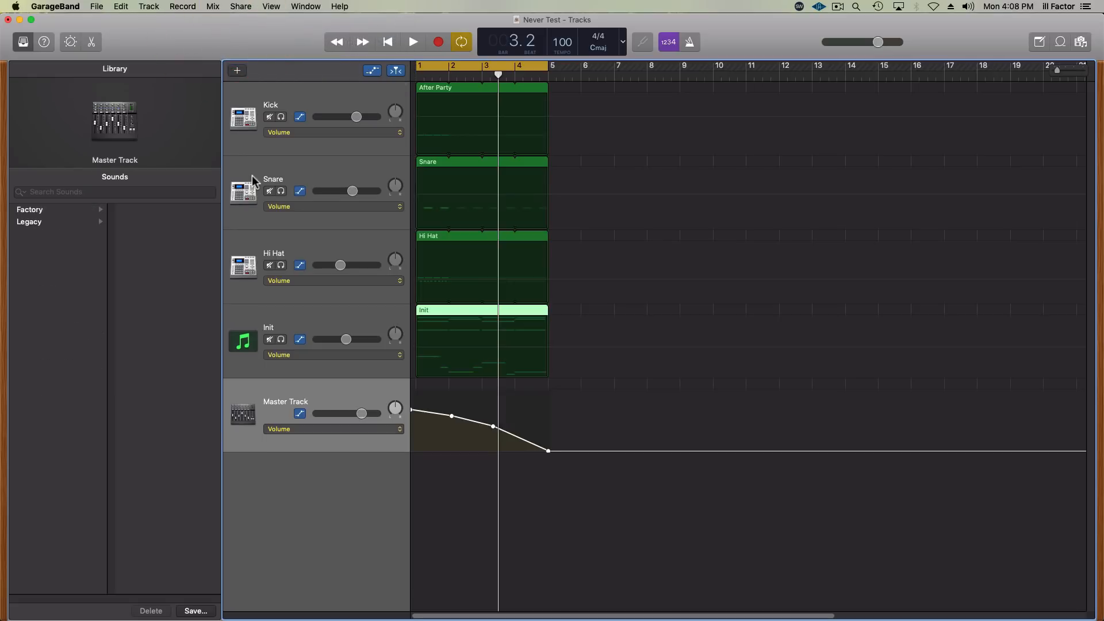
left_click(311, 395)
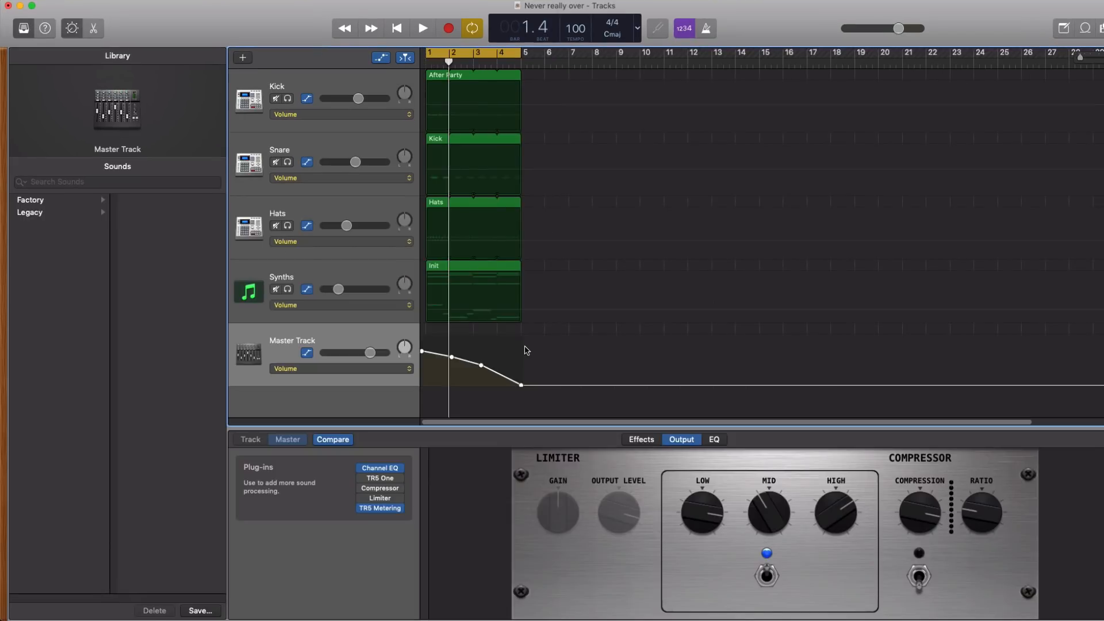
Remove the fade-out automation from the Master Track and hide the track automation.
left_click(523, 383)
left_click(409, 401)
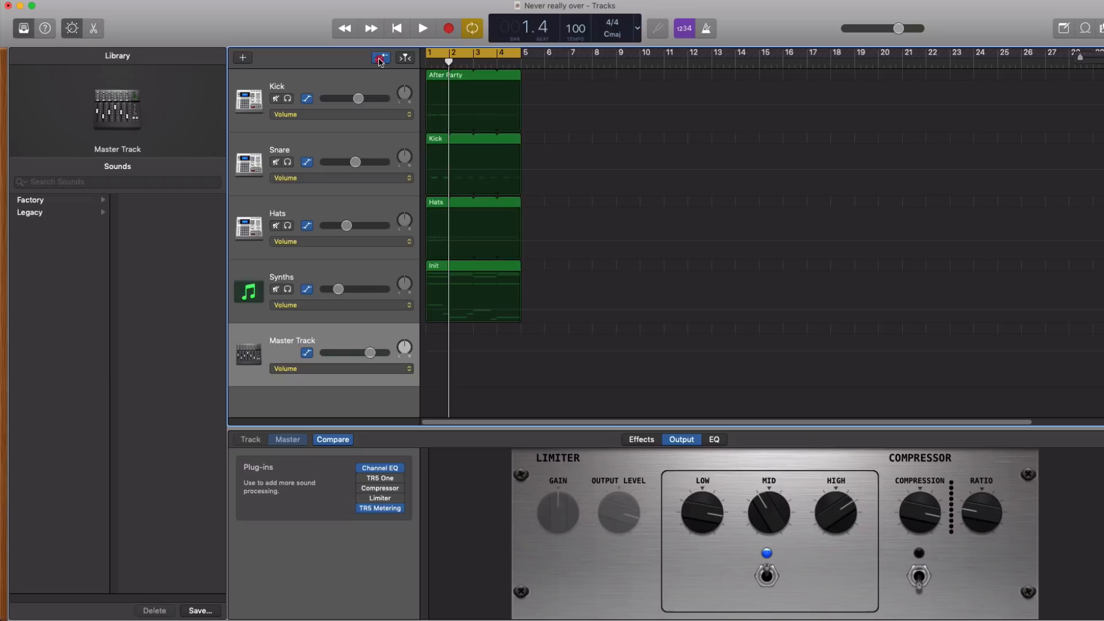
left_click(382, 60)
left_click(400, 60)
left_click(388, 58)
left_click(410, 59)
left_click(247, 0)
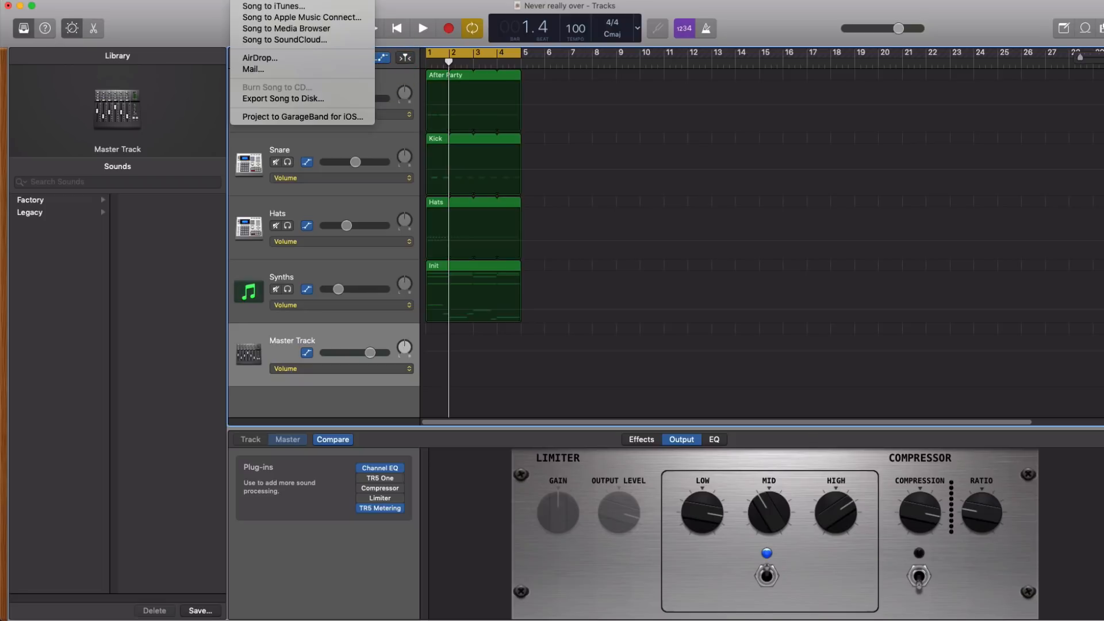
left_click(223, 9)
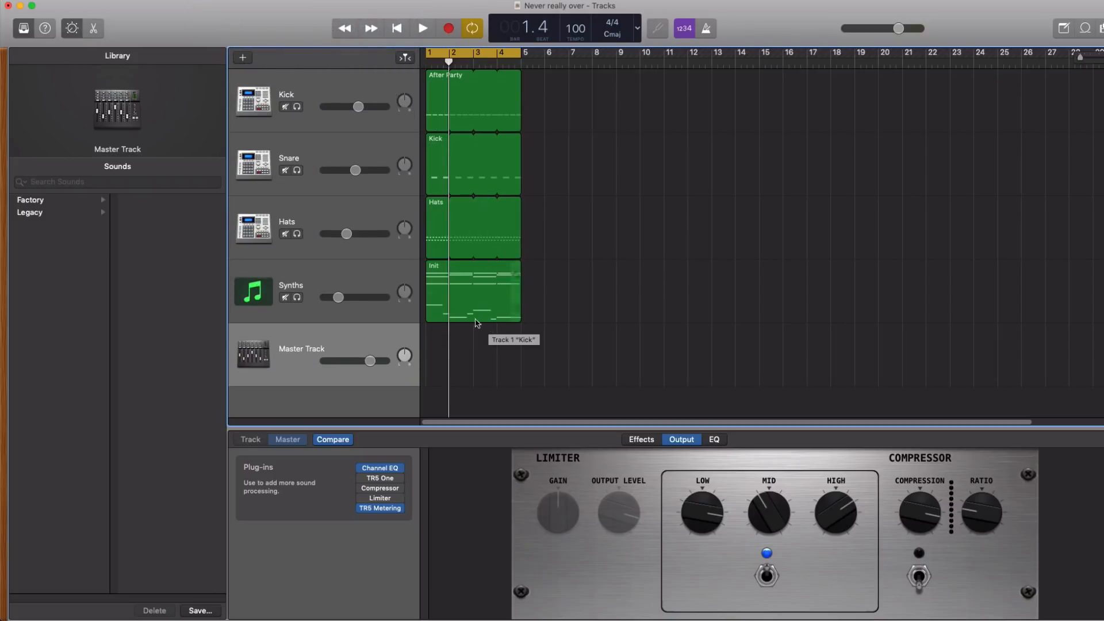
Choose IK Multimedia's TR5 Metering for the last plug-in slot of the Master Track.
left_click(301, 331)
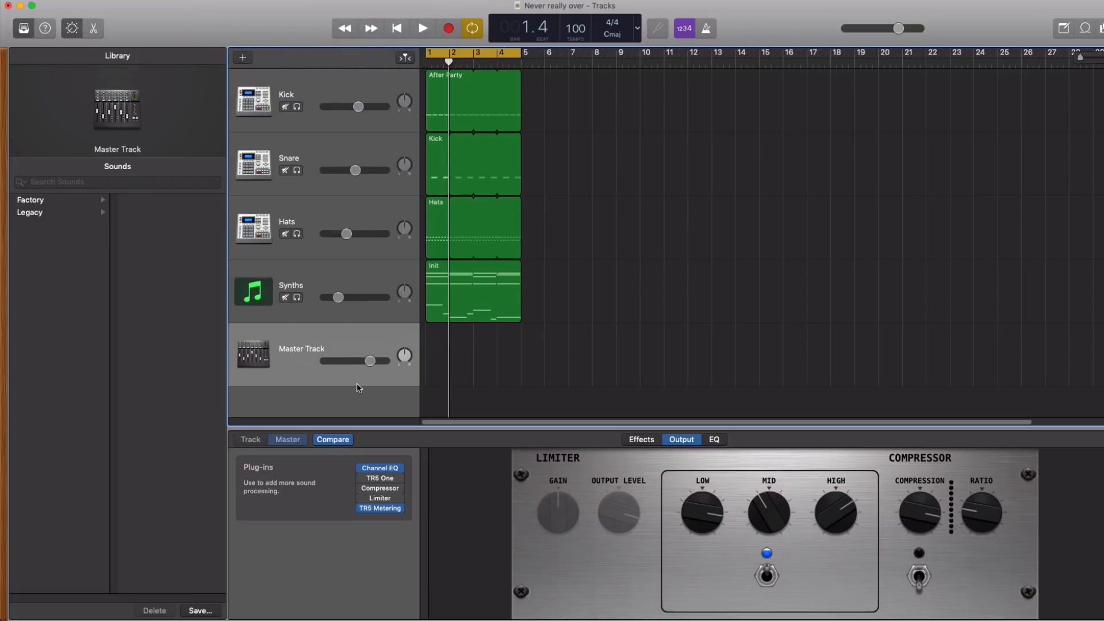
left_click(315, 331)
left_click(401, 509)
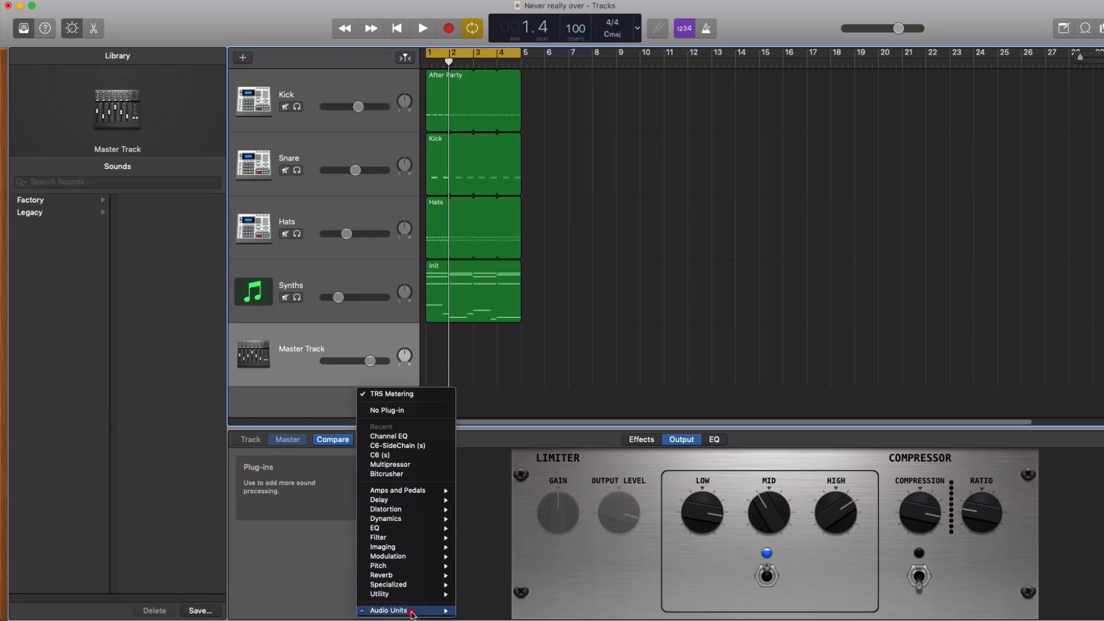
mouse_move(411, 614)
mouse_move(562, 365)
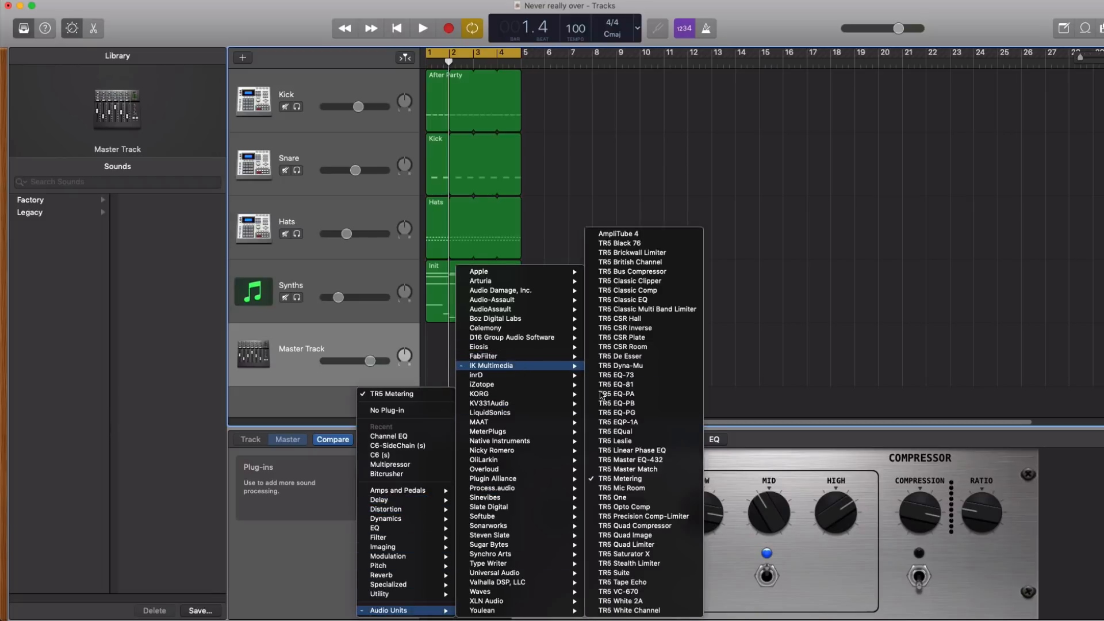
left_click(644, 482)
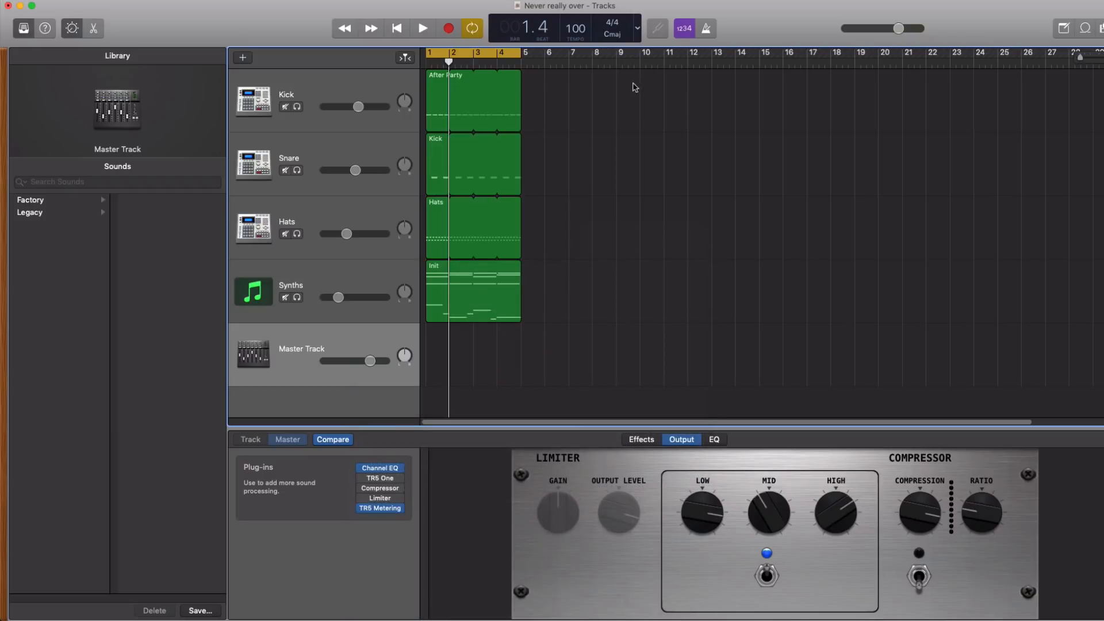
Examine the TR5 Metering level and LUFS meters in a window moved clear of the tracks, and close it.
left_click(385, 509)
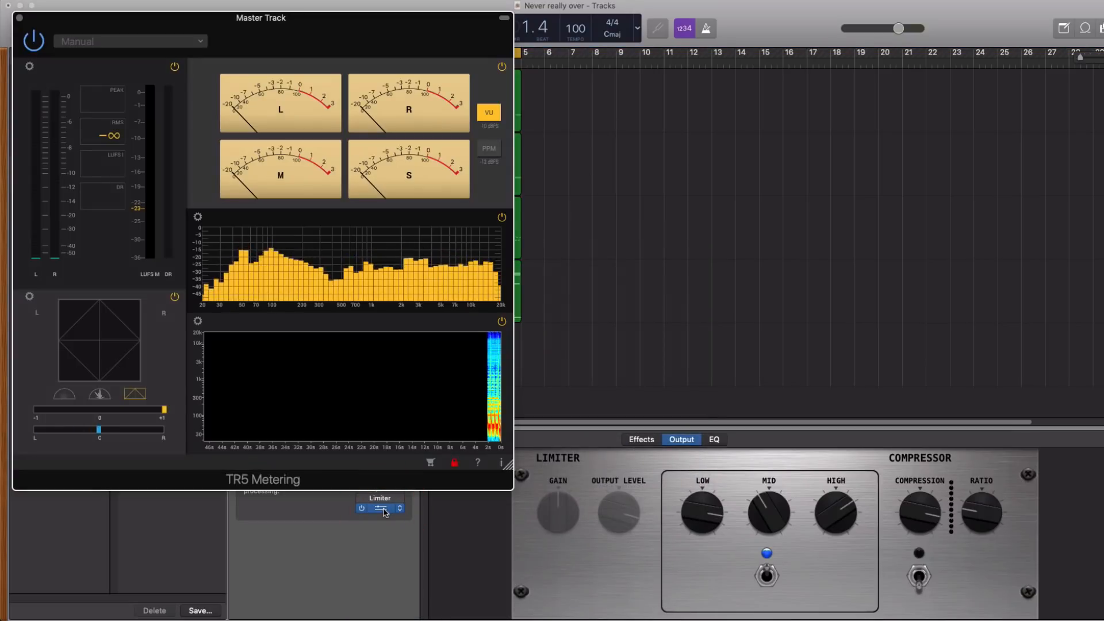
left_click_drag(401, 17, 910, 34)
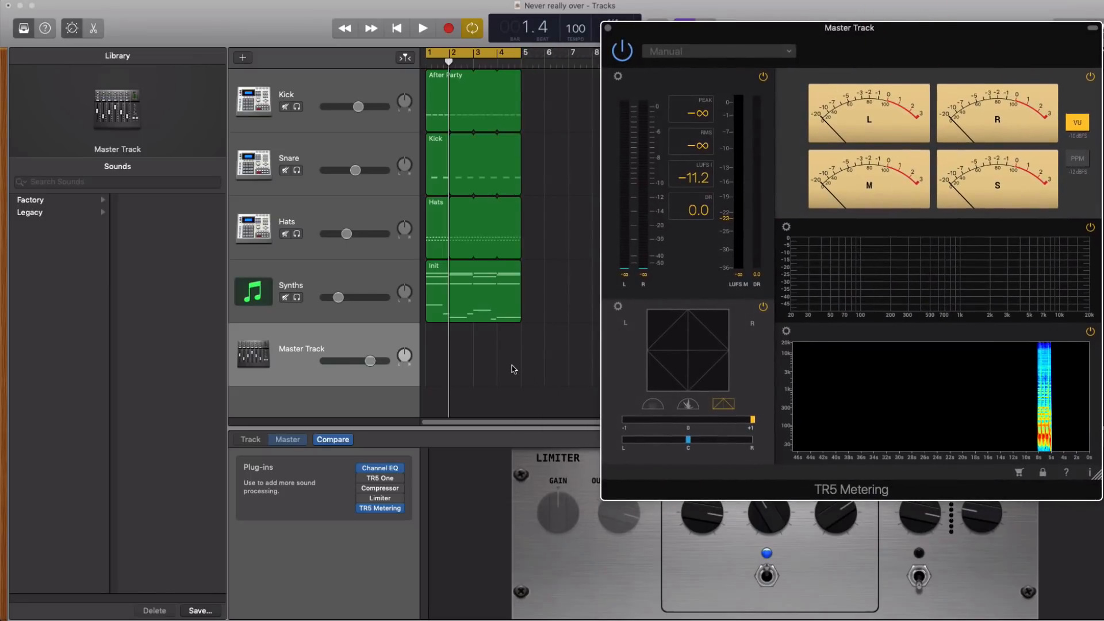
mouse_move(388, 487)
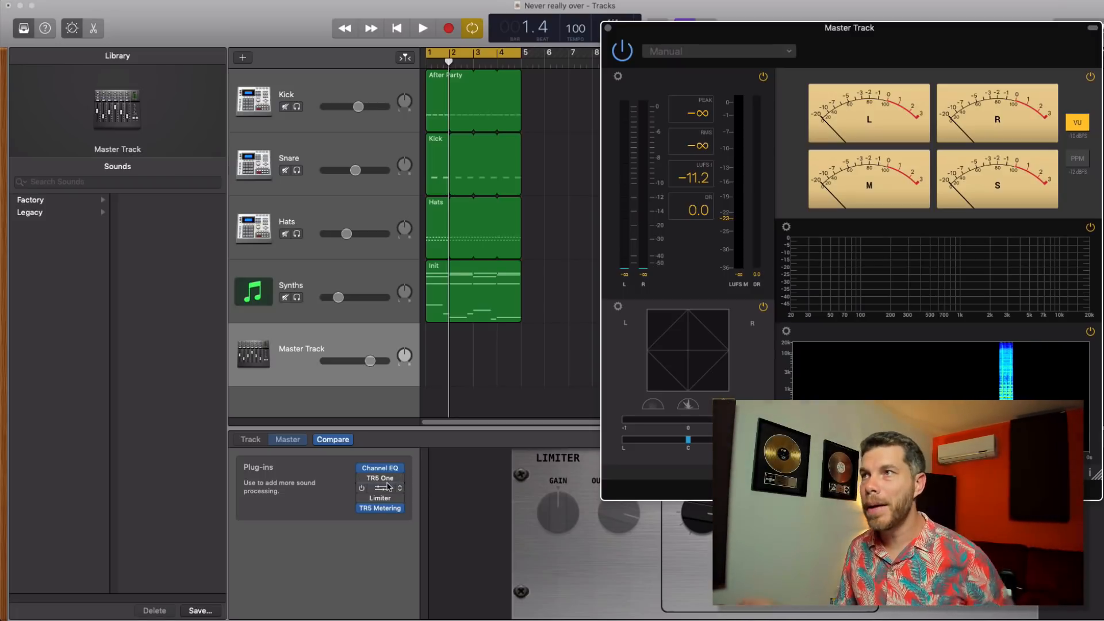
left_click_drag(758, 41, 742, 133)
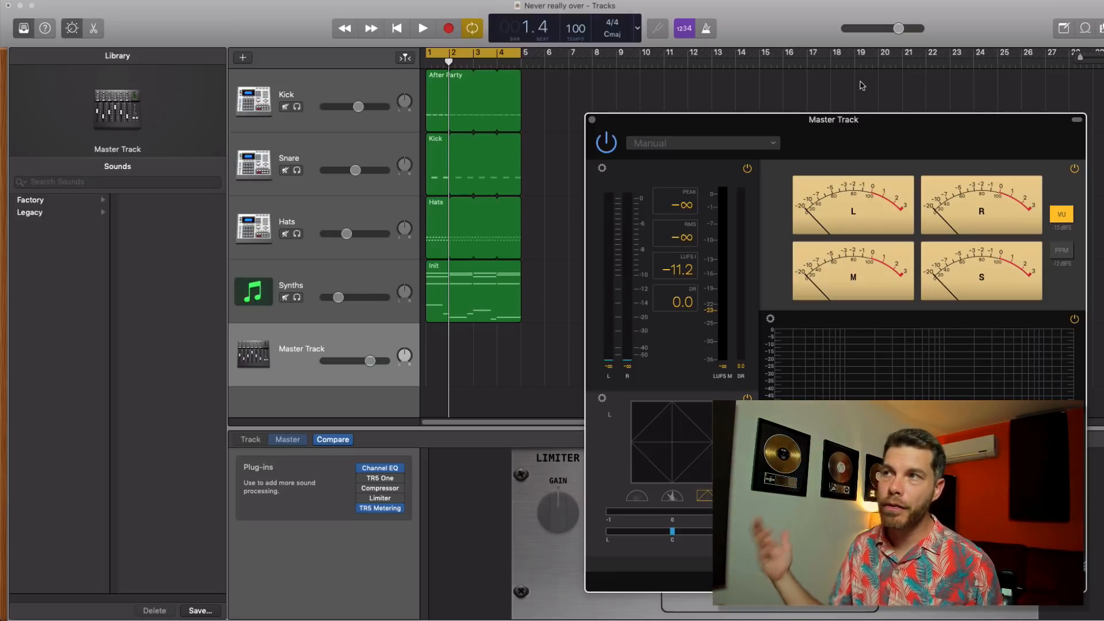
left_click_drag(864, 121, 839, 113)
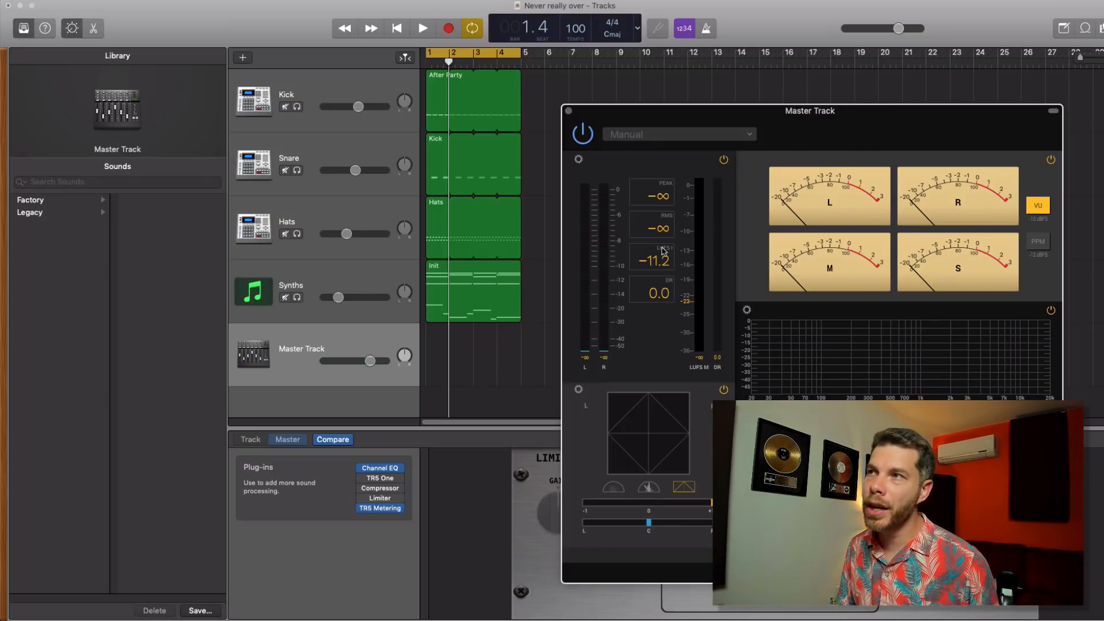
left_click_drag(755, 115, 758, 114)
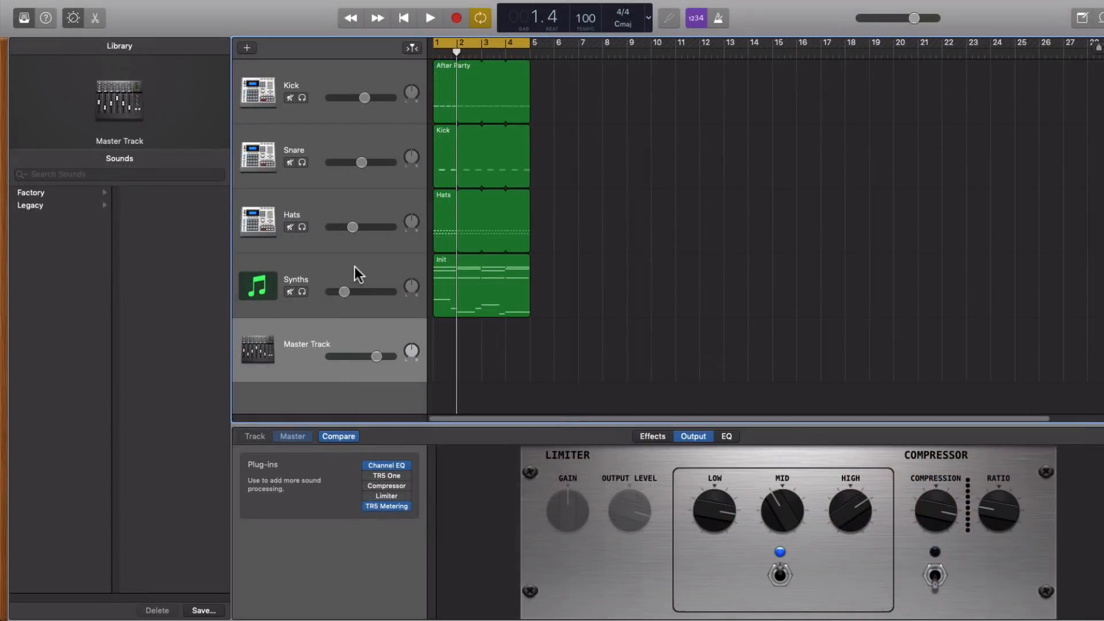
Duplicate the Synths track and copy its Init region onto the new track.
left_click(354, 267)
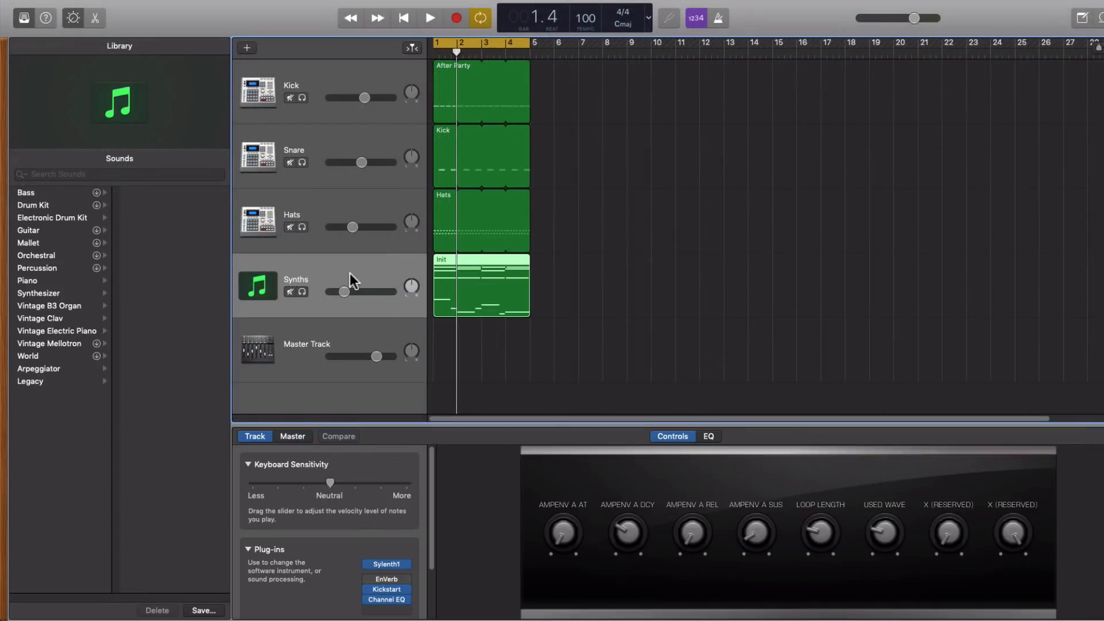
key("super+d")
left_click_drag(473, 230, 478, 308)
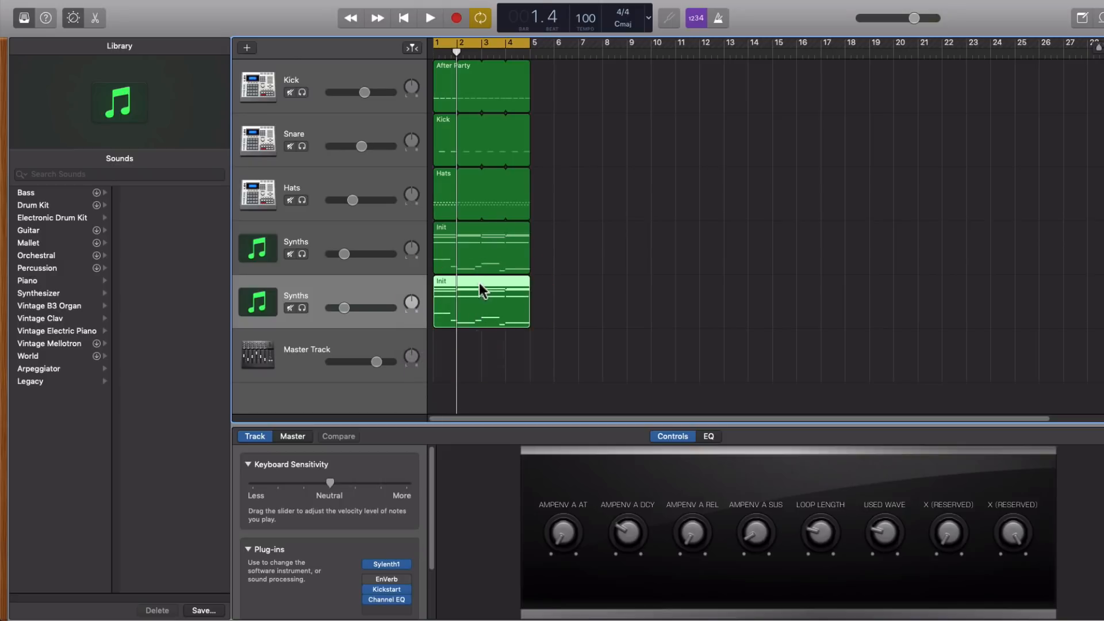
Delete the upper chord notes from the copied Init region, keeping only the low bass notes.
double_click(484, 294)
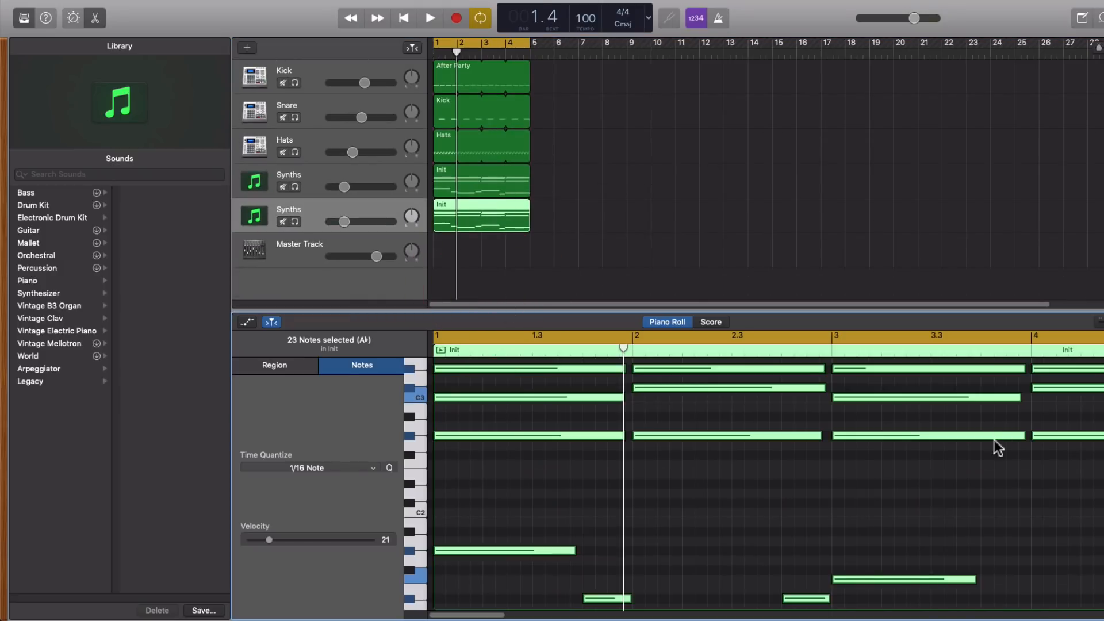
key("z")
left_click_drag(1009, 485, 502, 361)
key("Delete")
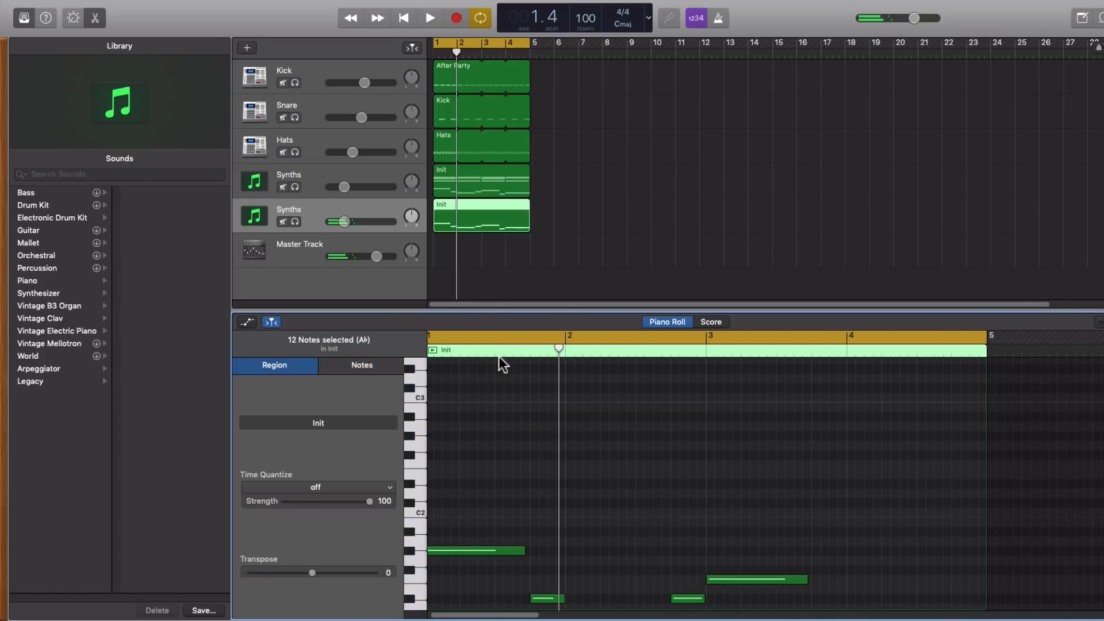
scroll(707, 483, "down", 3)
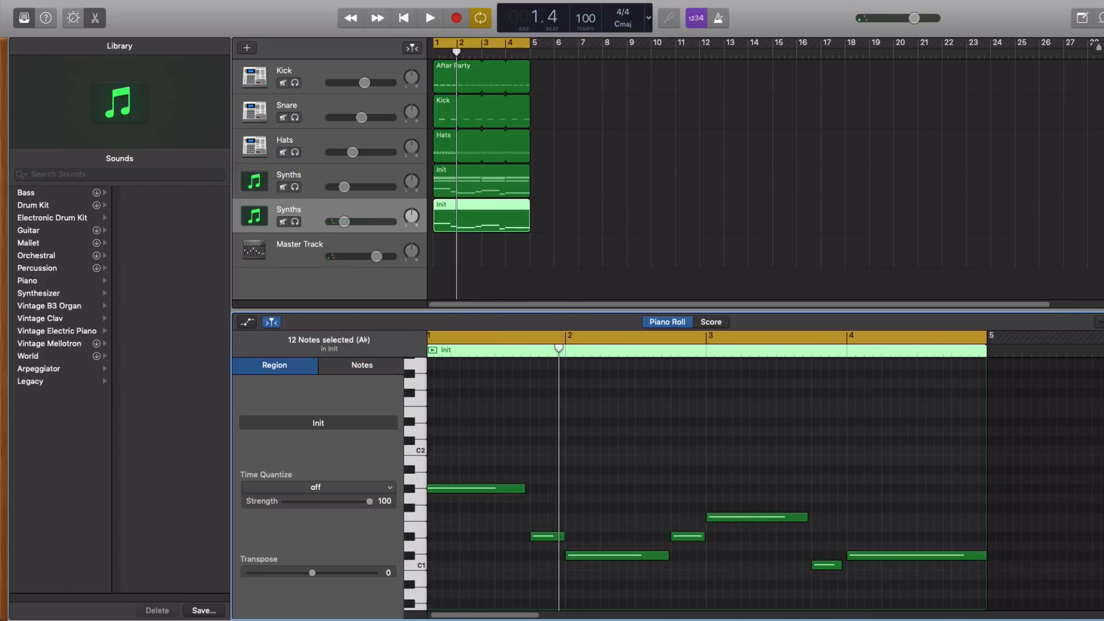
scroll(708, 483, "up", 2)
Enlarge the tracks area, solo the duplicated Synths track, and play its bass part briefly from the beginning.
left_click_drag(586, 311, 587, 465)
left_click(362, 316)
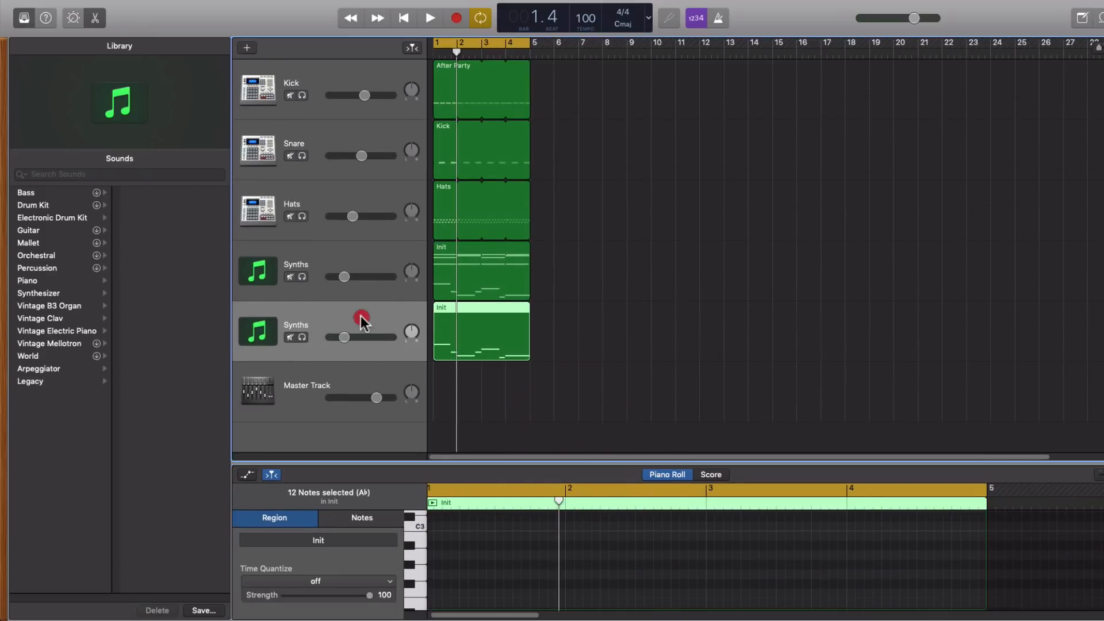
left_click(302, 338)
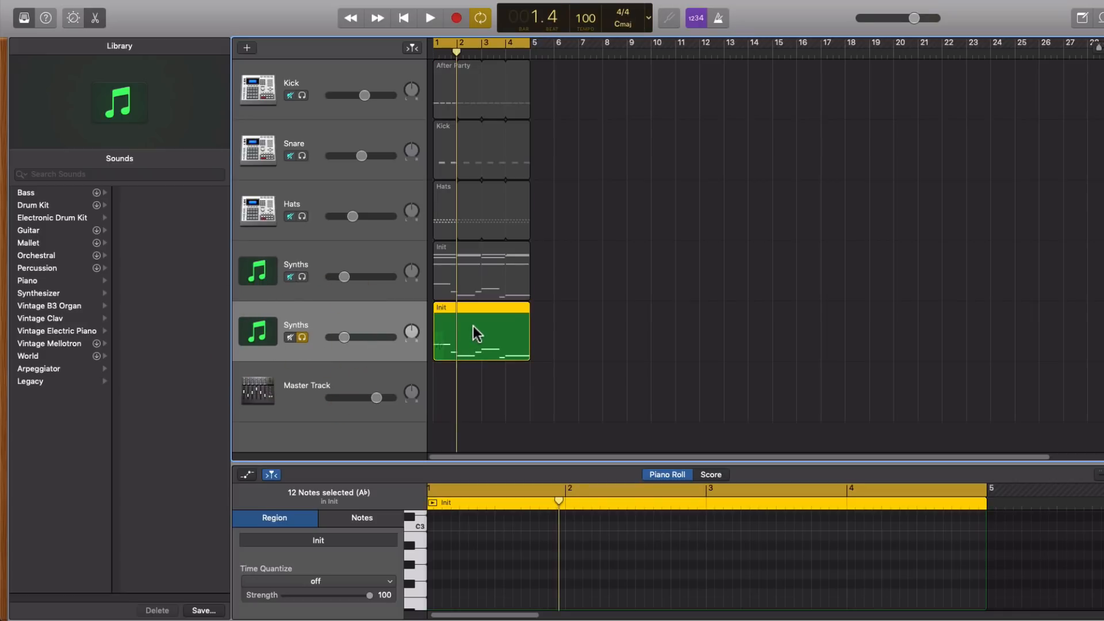
key("Return")
key("space")
key("space")
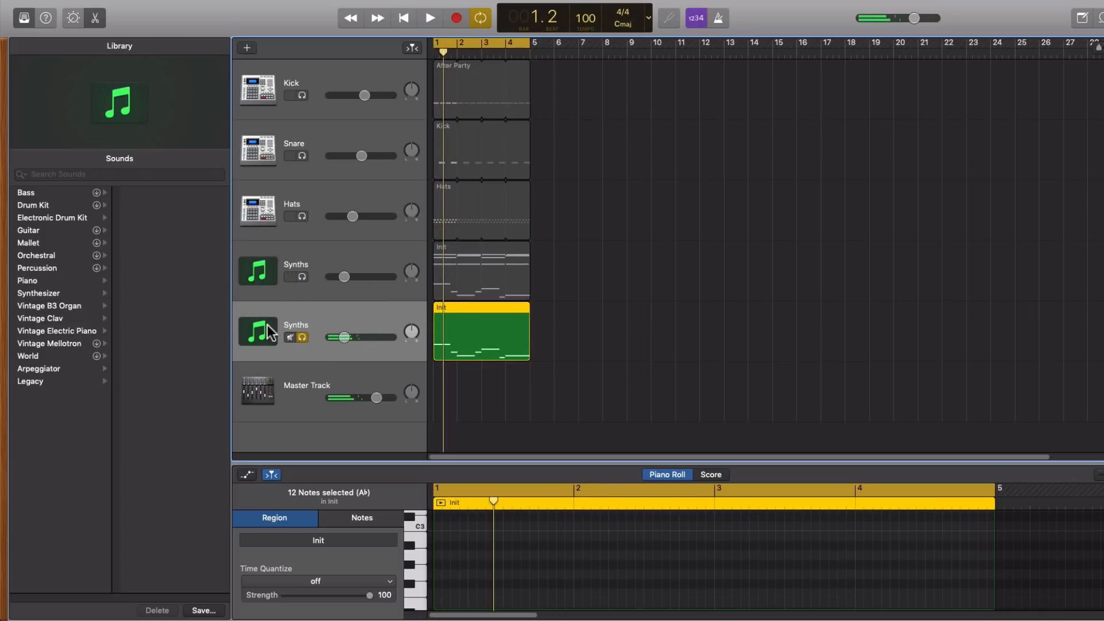
Open Sylenth1 on the duplicated Synths track, lower oscillator A2's octave and set its waveform to Sine.
double_click(266, 333)
left_click(384, 563)
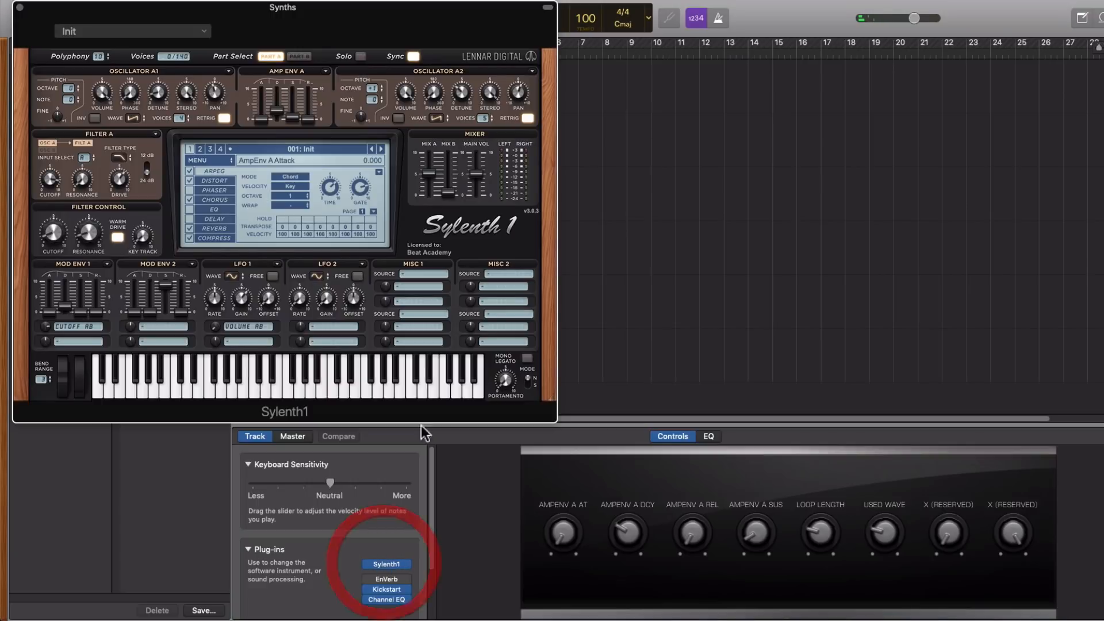
left_click_drag(463, 13, 795, 19)
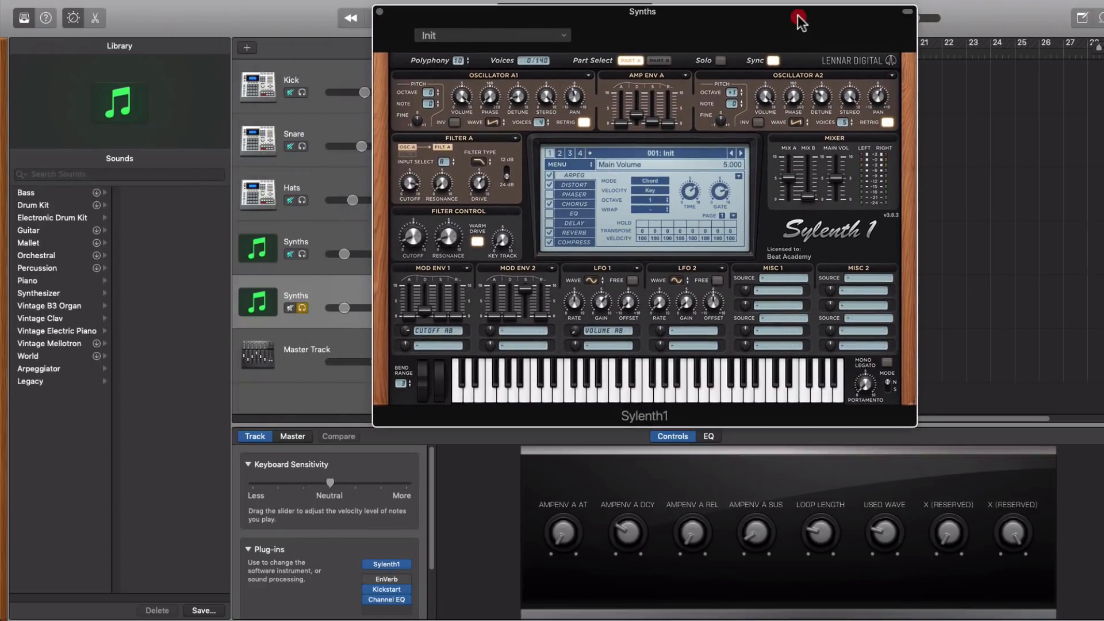
left_click(733, 107)
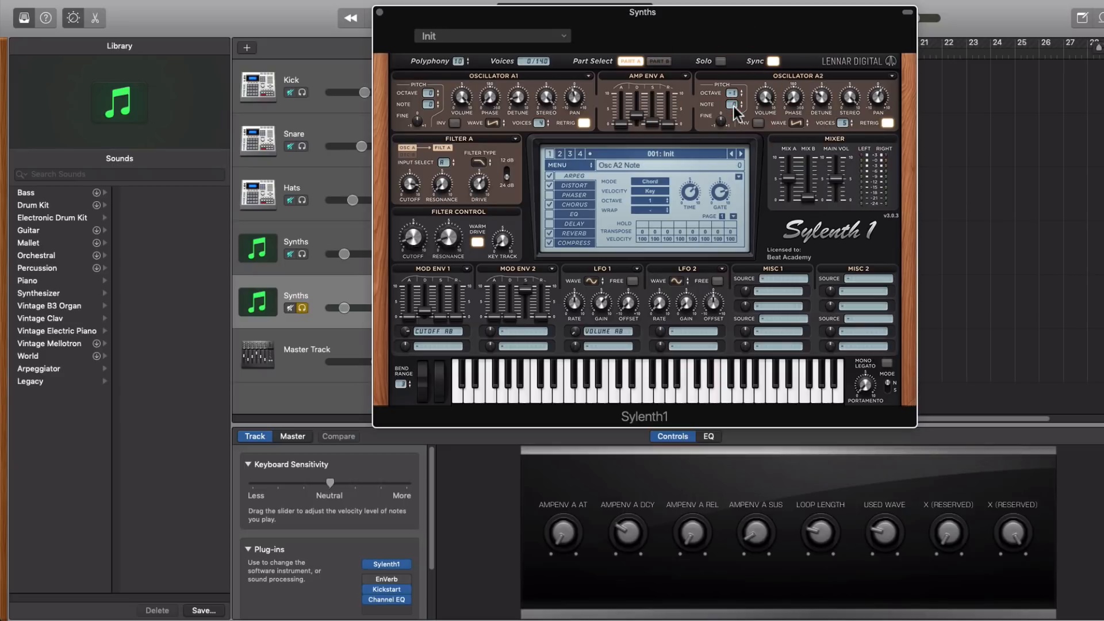
left_click(797, 123)
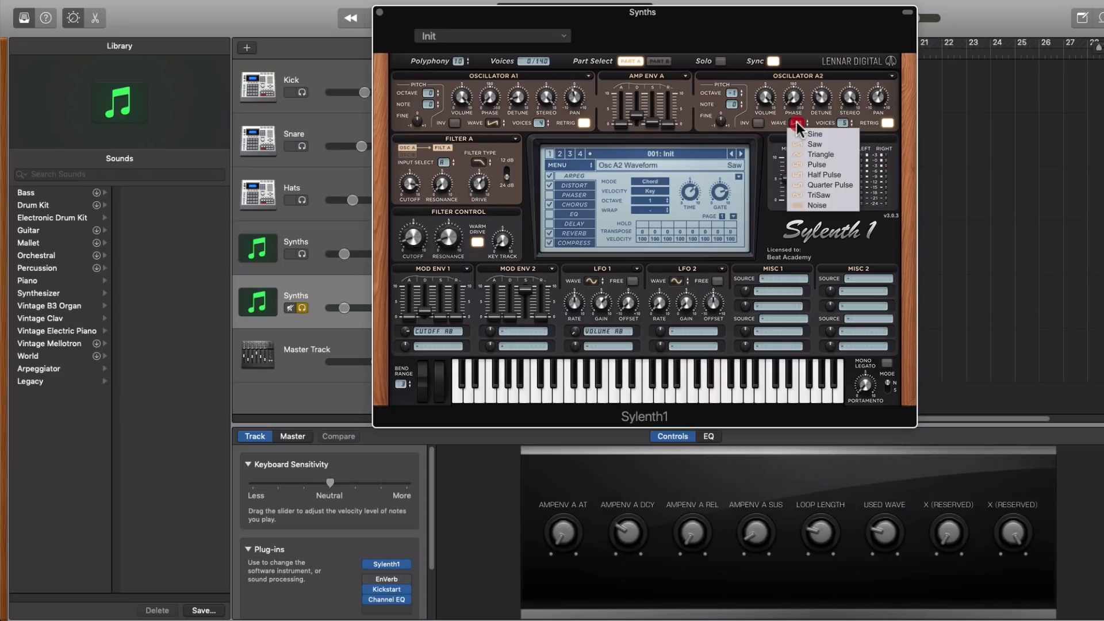
left_click(823, 145)
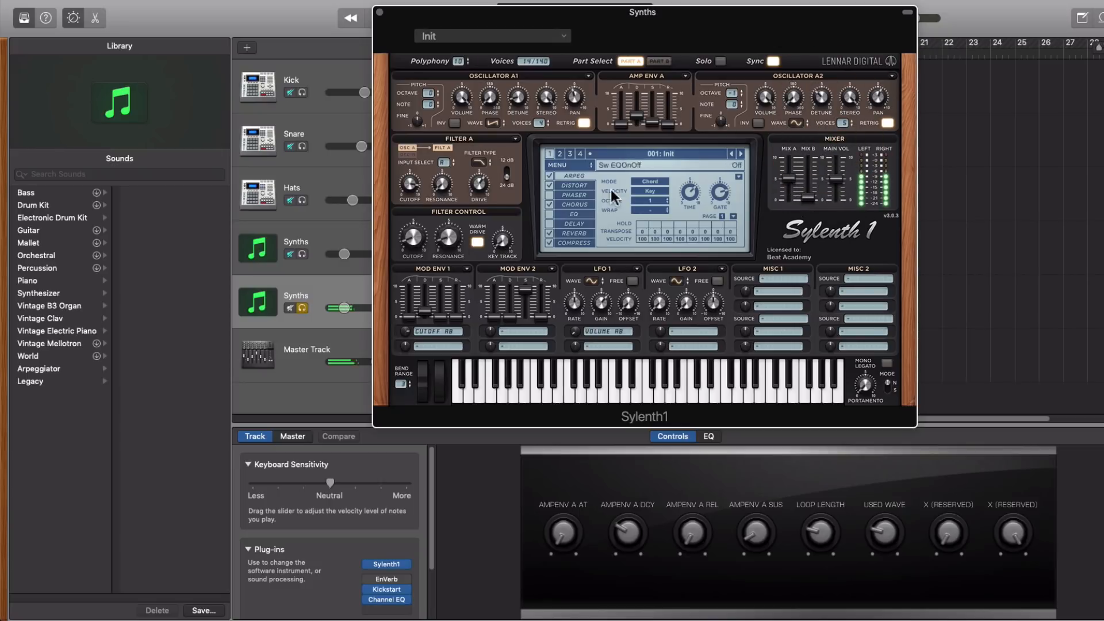
Switch off Sylenth1's chorus, reverb and compressor, turn on Mono Legato, and display the distortion settings.
left_click(565, 205)
left_click(550, 204)
left_click(886, 365)
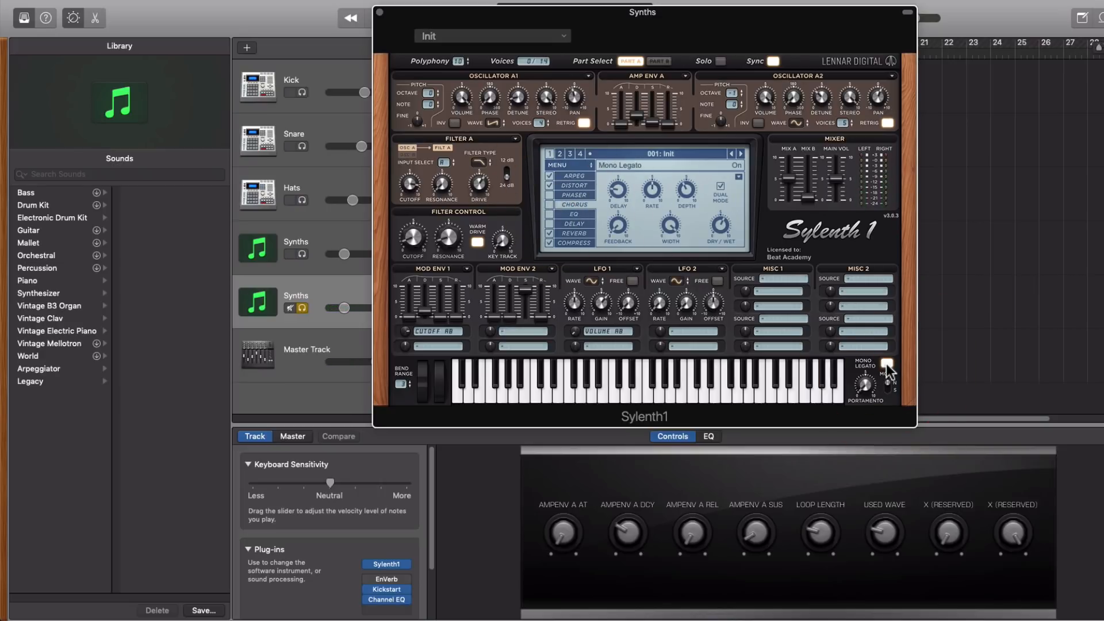
left_click(549, 233)
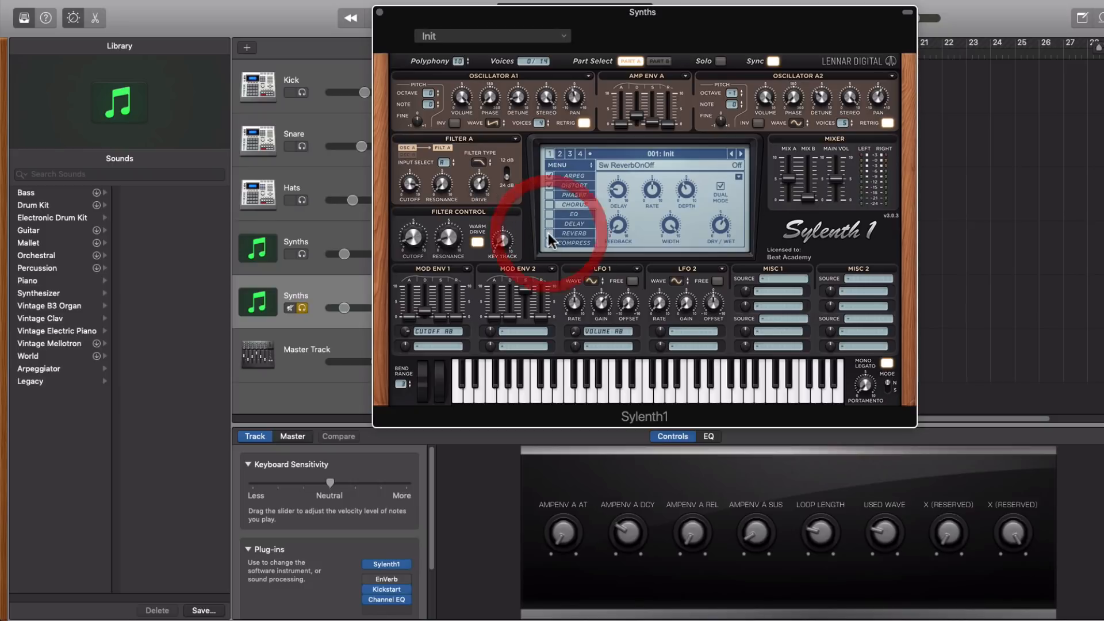
left_click(574, 186)
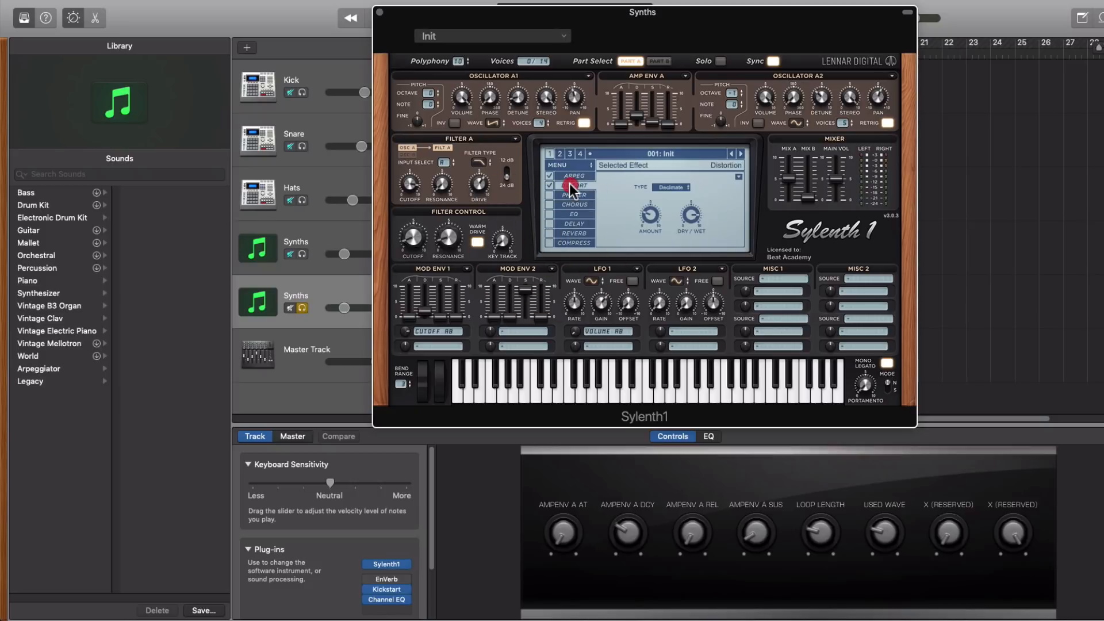
Raise the duplicated Synths track's volume slightly and shape its Sylenth1 sound with the filter cutoff and amp envelope A's decay and sustain.
left_click(690, 304)
left_click_drag(341, 310, 354, 310)
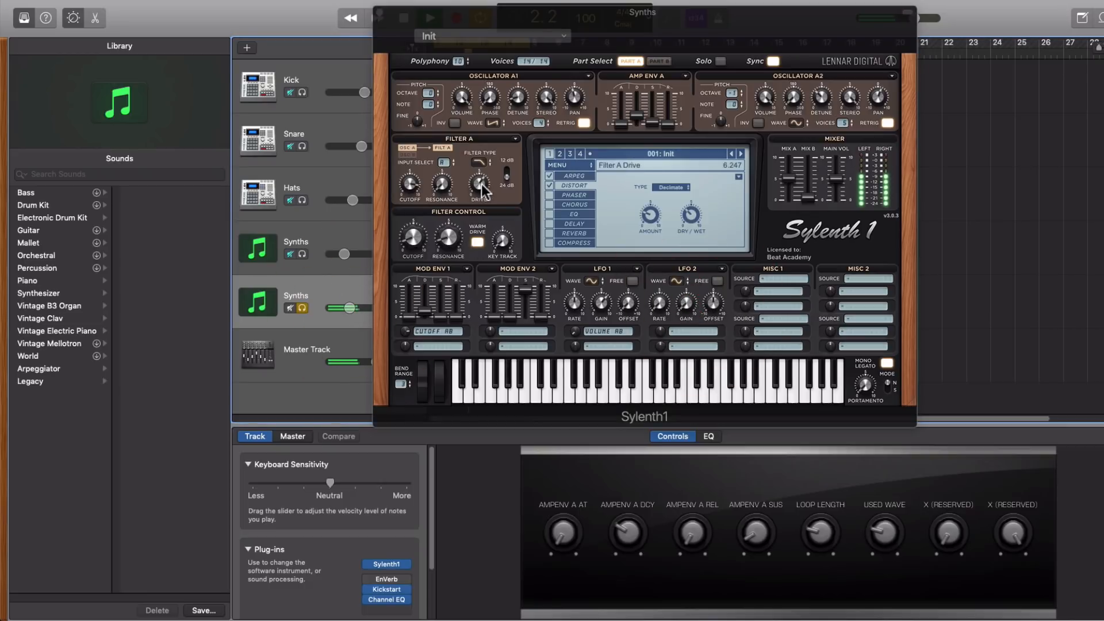
left_click_drag(422, 248, 419, 231)
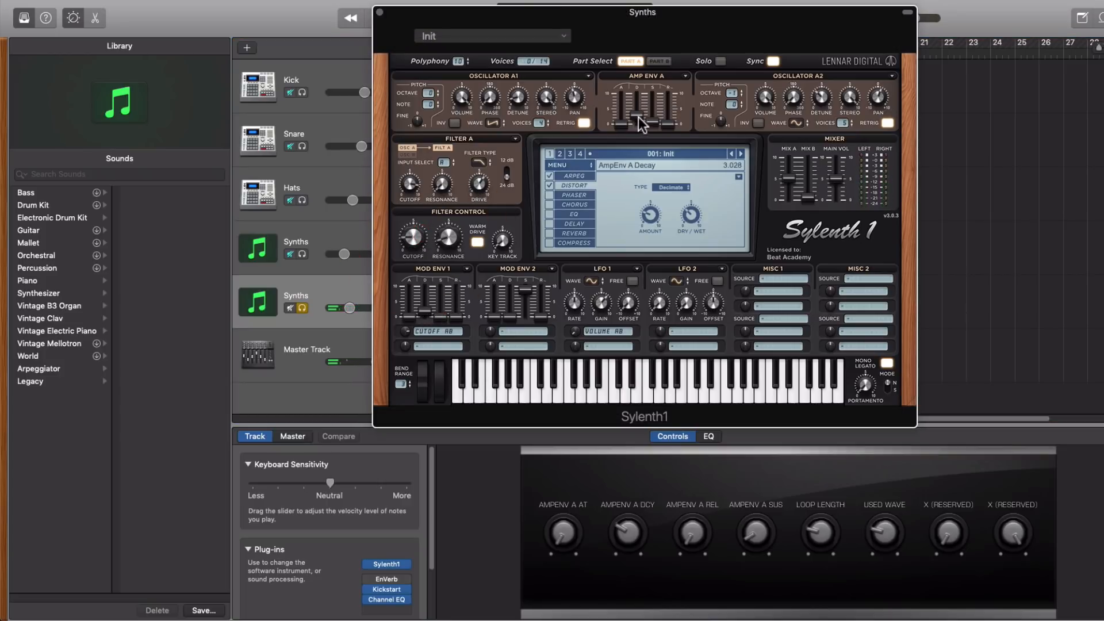
left_click_drag(641, 115, 660, 101)
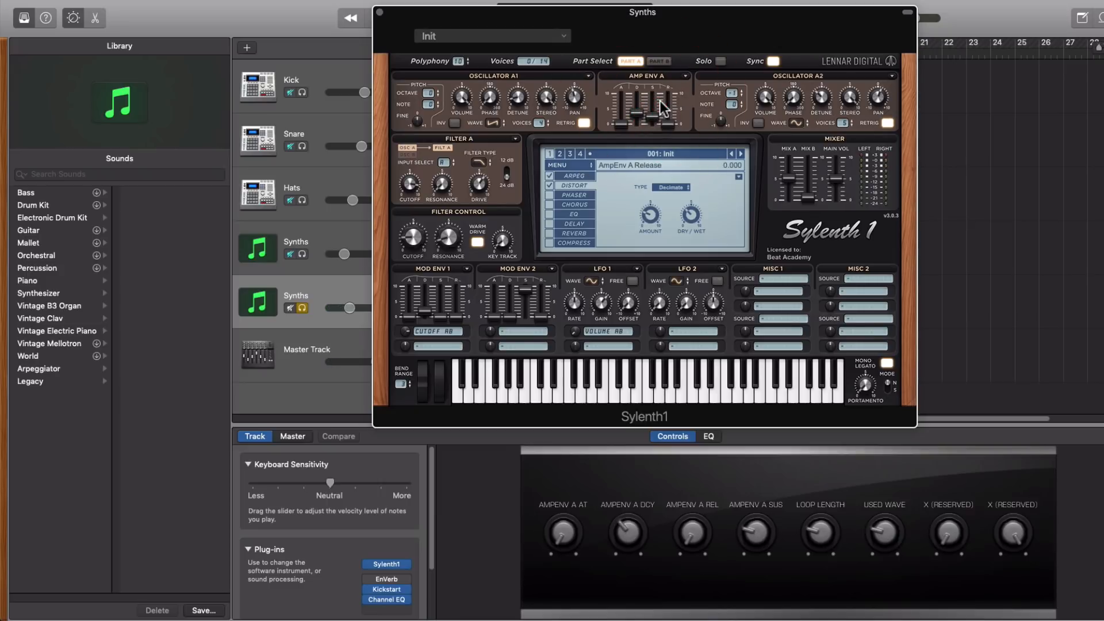
key("space")
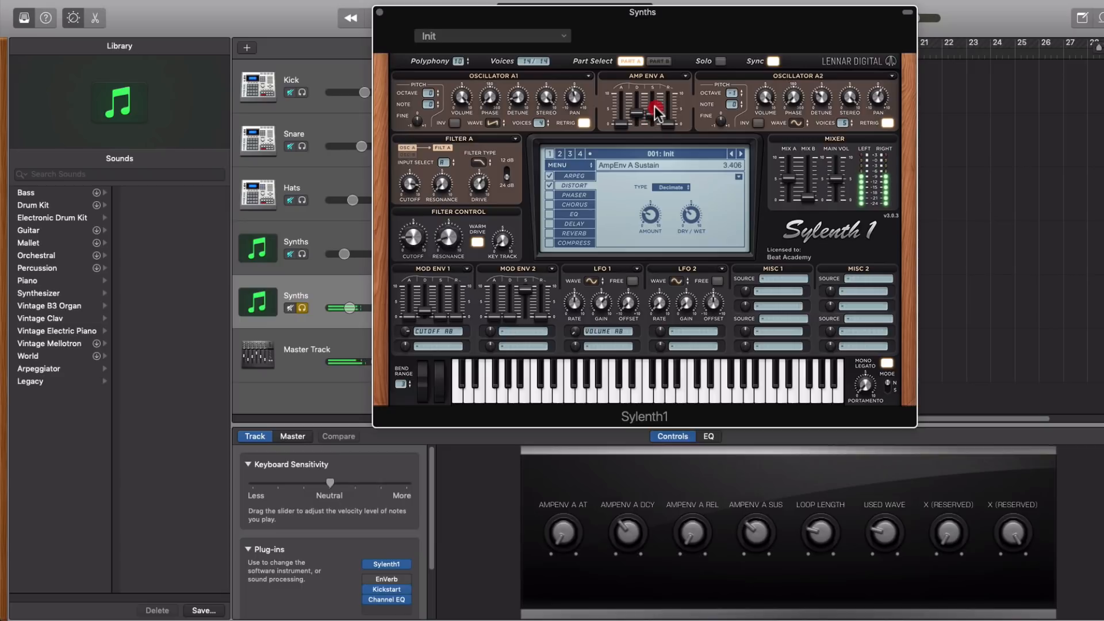
left_click_drag(652, 114, 650, 110)
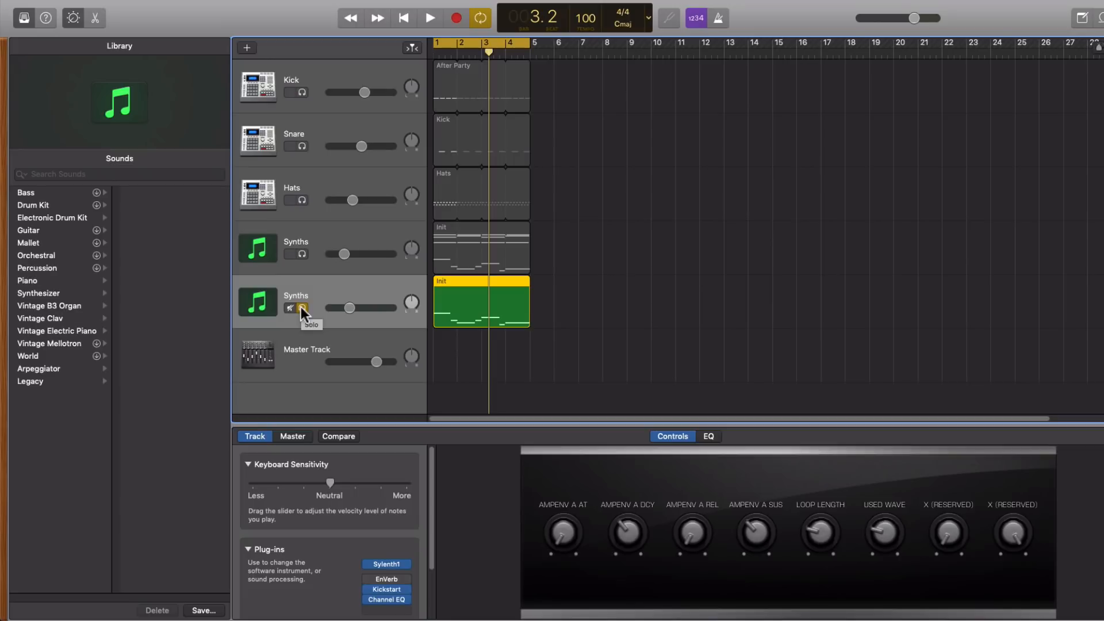
Unsolo the duplicated Synths track and balance its volume against the full mix during playback.
left_click(302, 307)
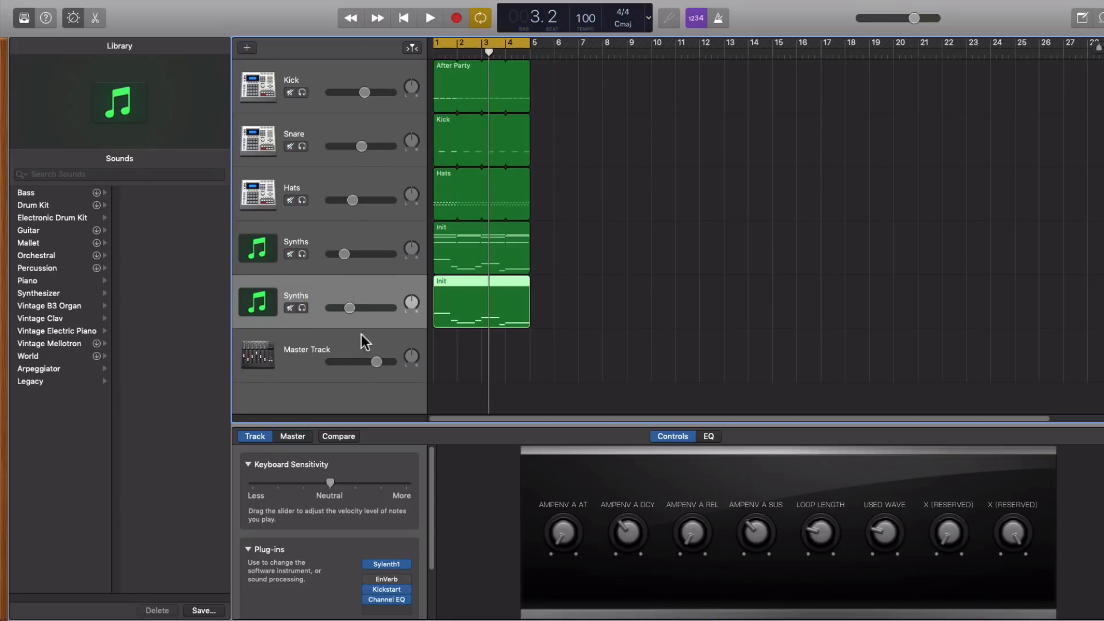
key("space")
left_click(357, 308)
left_click_drag(358, 307, 351, 309)
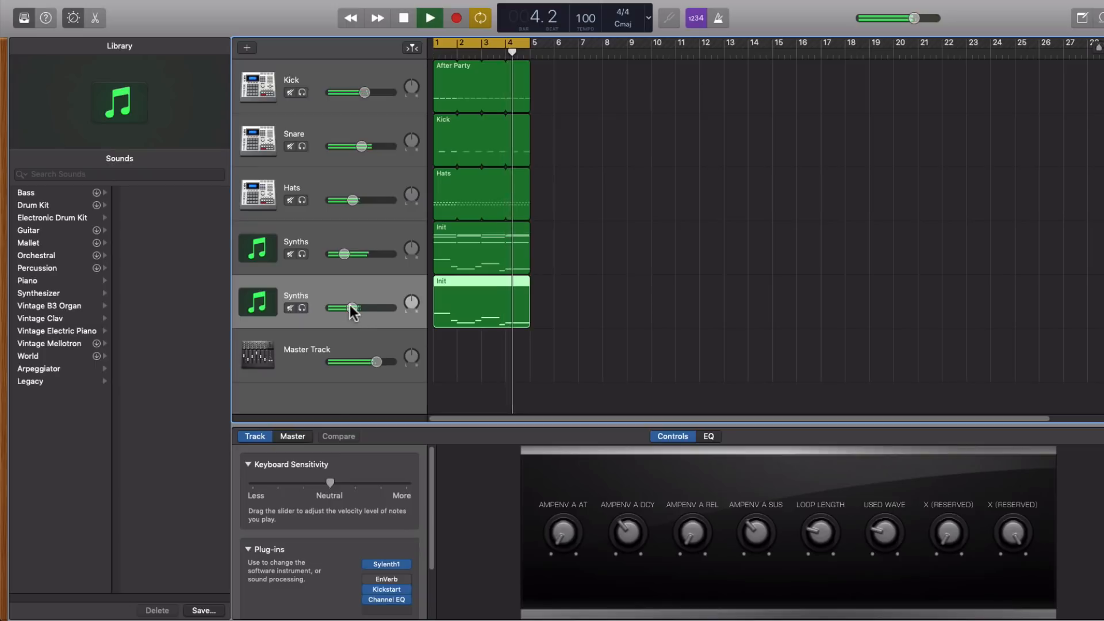
key("space")
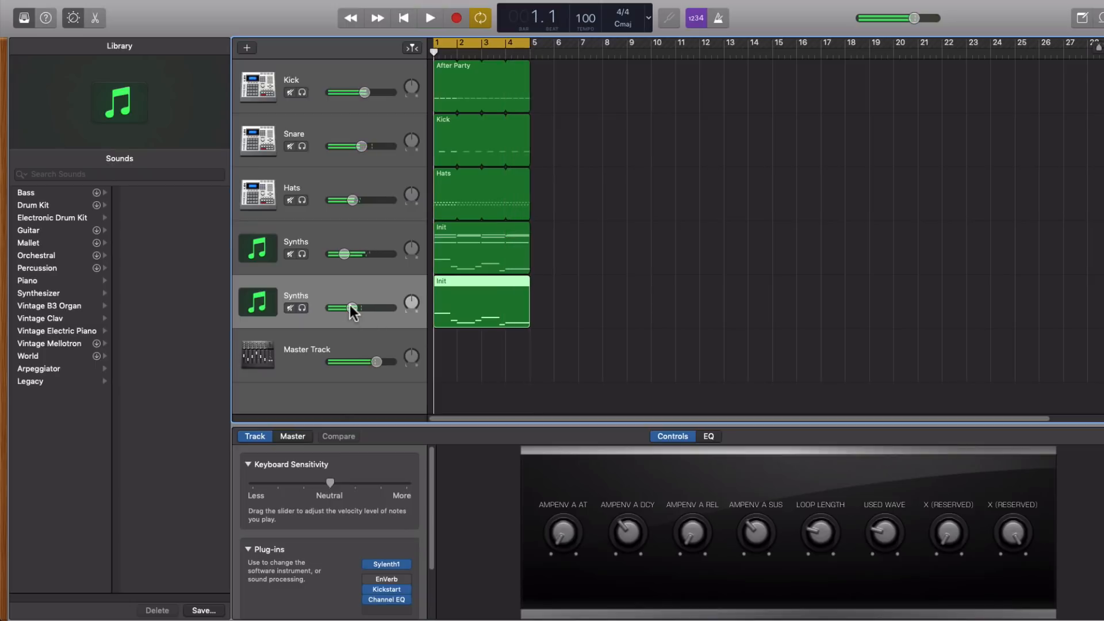
Examine the low-cut band and curve of the Master Track's Channel EQ, and close the EQ.
left_click(342, 345)
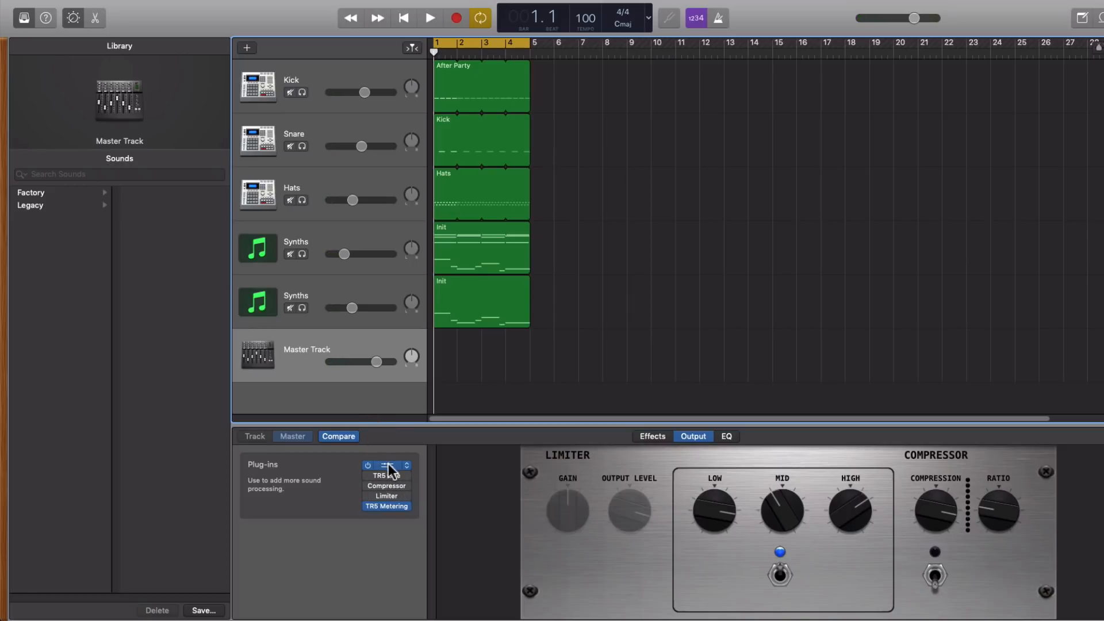
left_click(388, 466)
left_click_drag(406, 10, 553, 41)
left_click(217, 168)
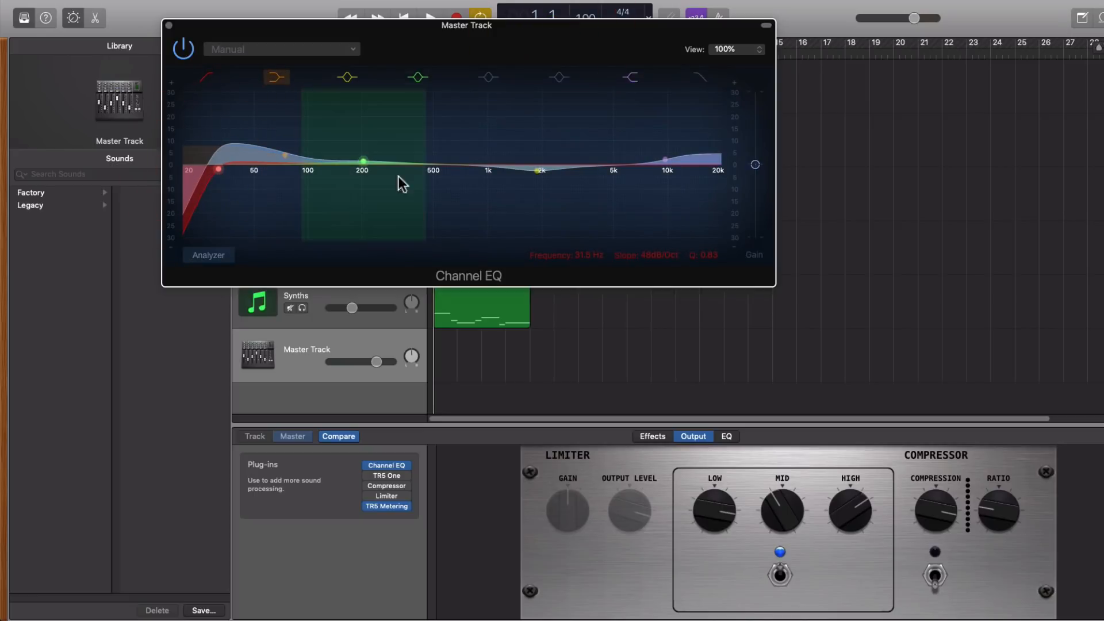
left_click(170, 26)
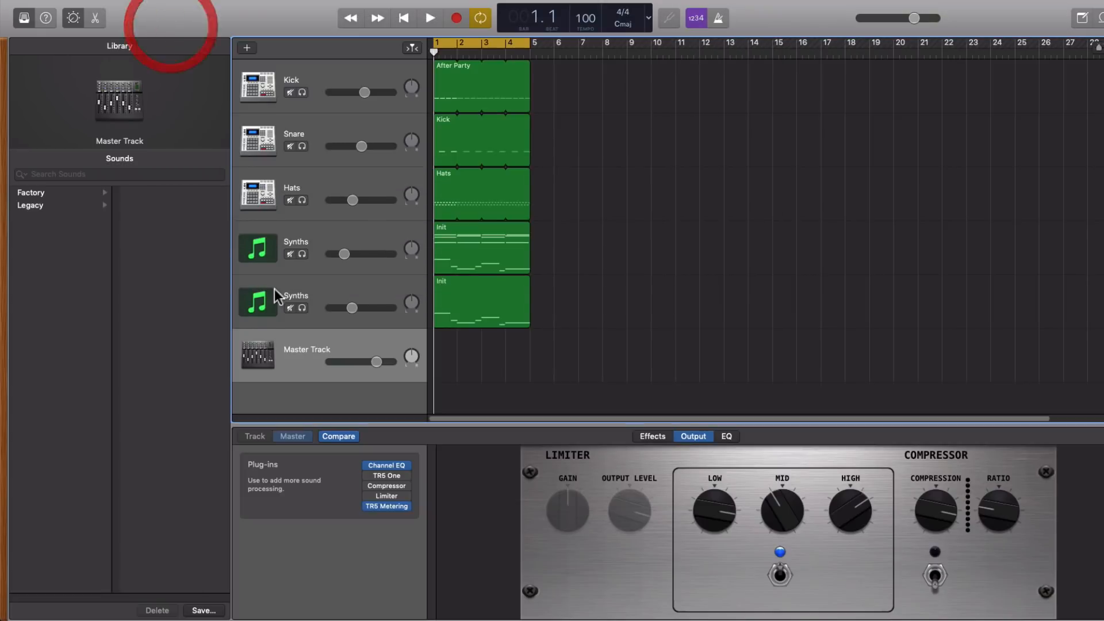
Enable TR5 One on the Master Track, review its controls, and compare the mix with it bypassed and active during playback.
left_click(368, 476)
left_click(387, 477)
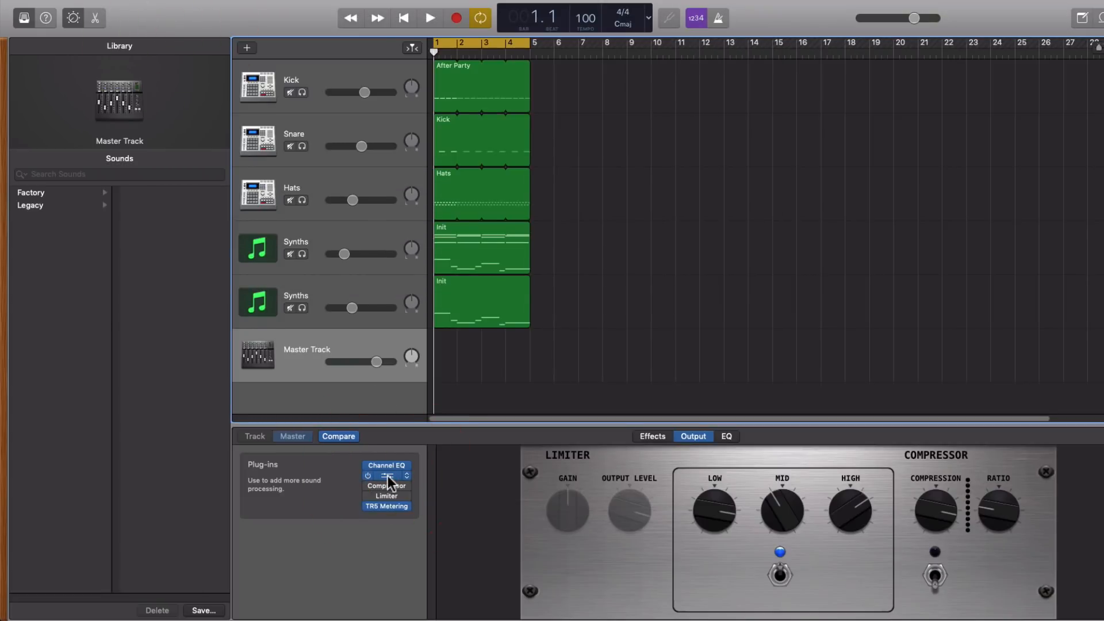
left_click_drag(407, 6, 893, 53)
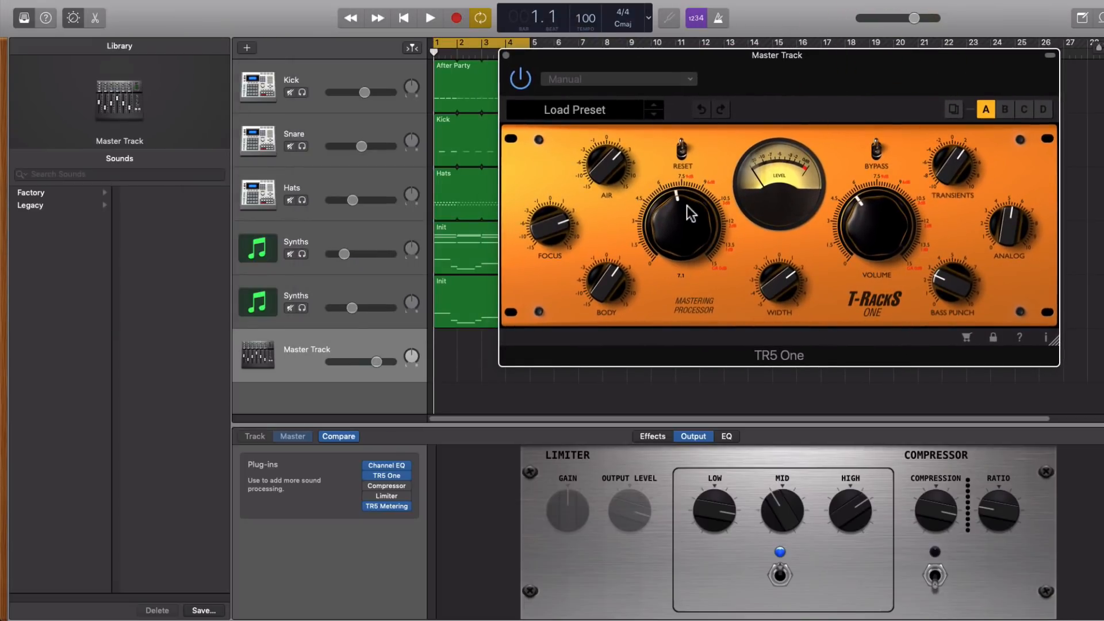
mouse_move(627, 172)
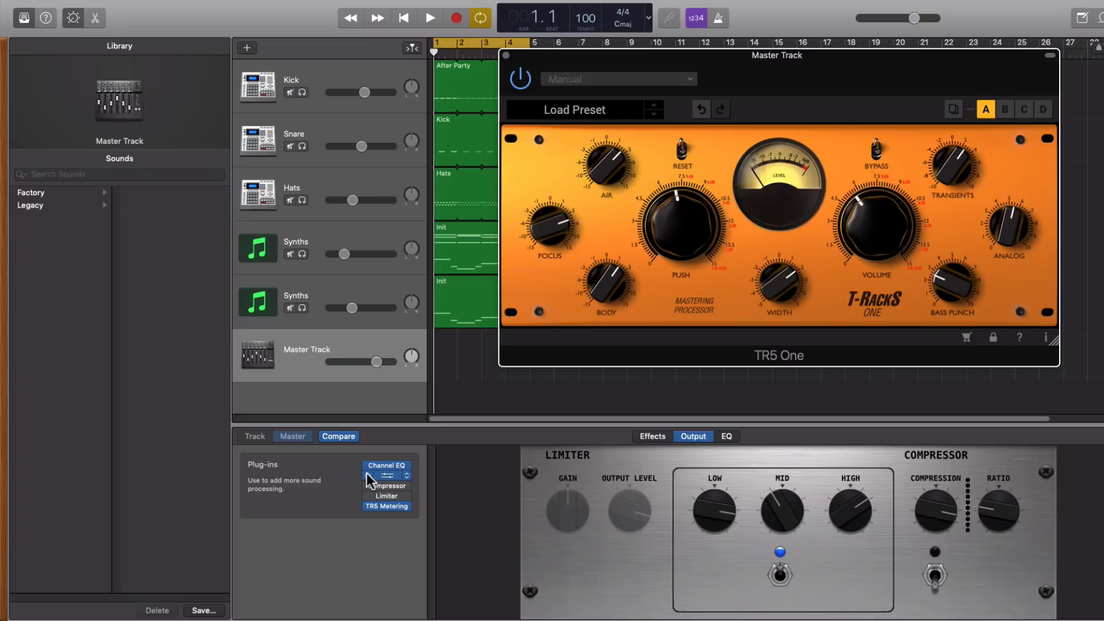
key("space")
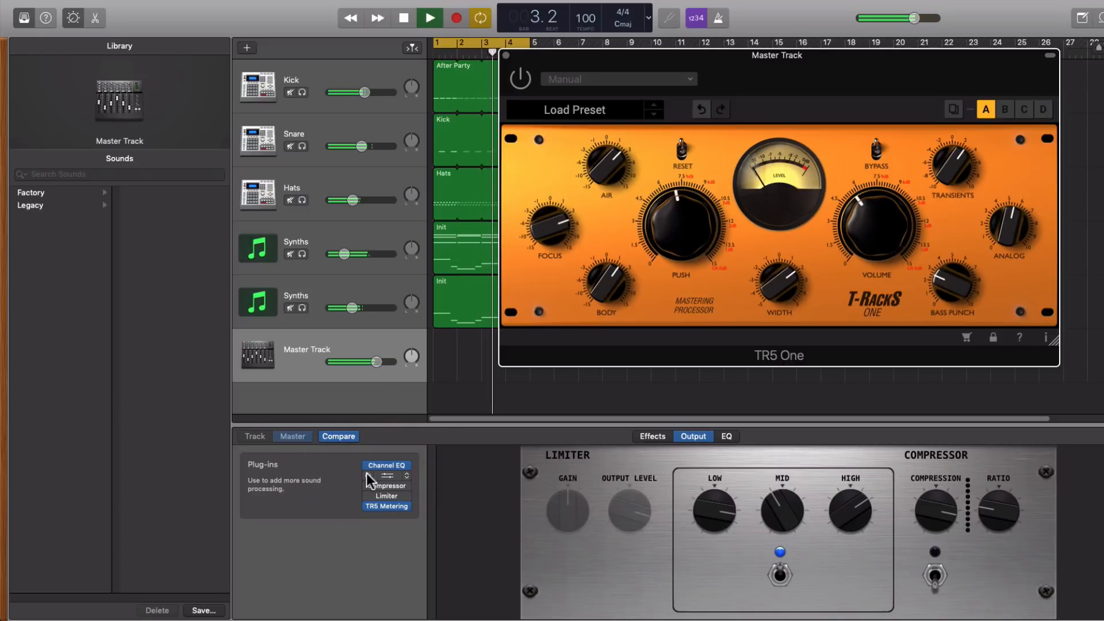
left_click(367, 475)
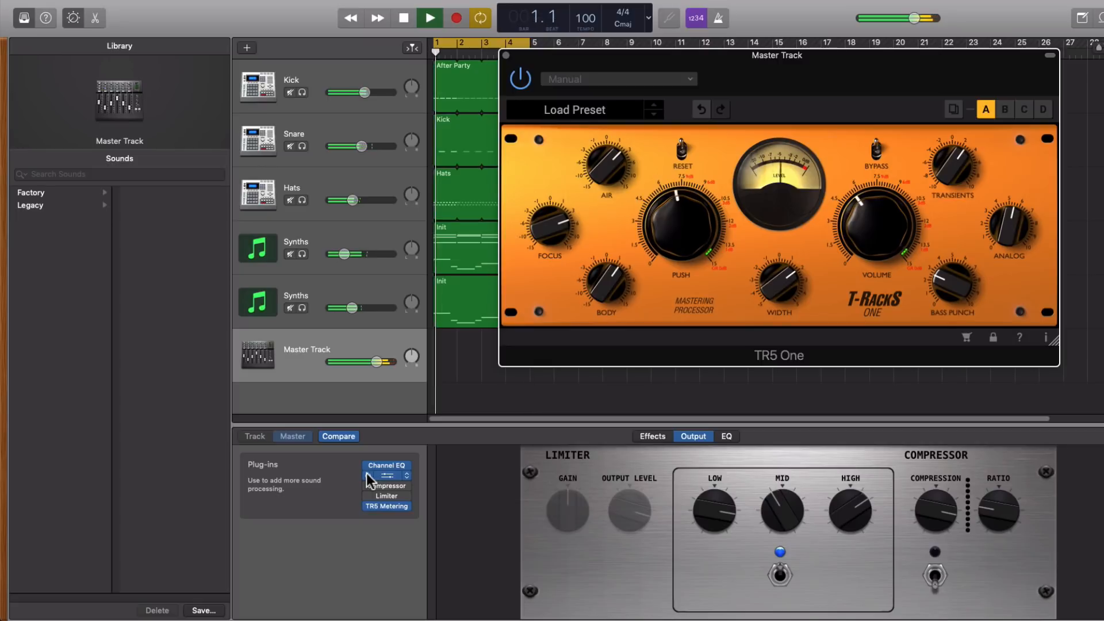
key("space")
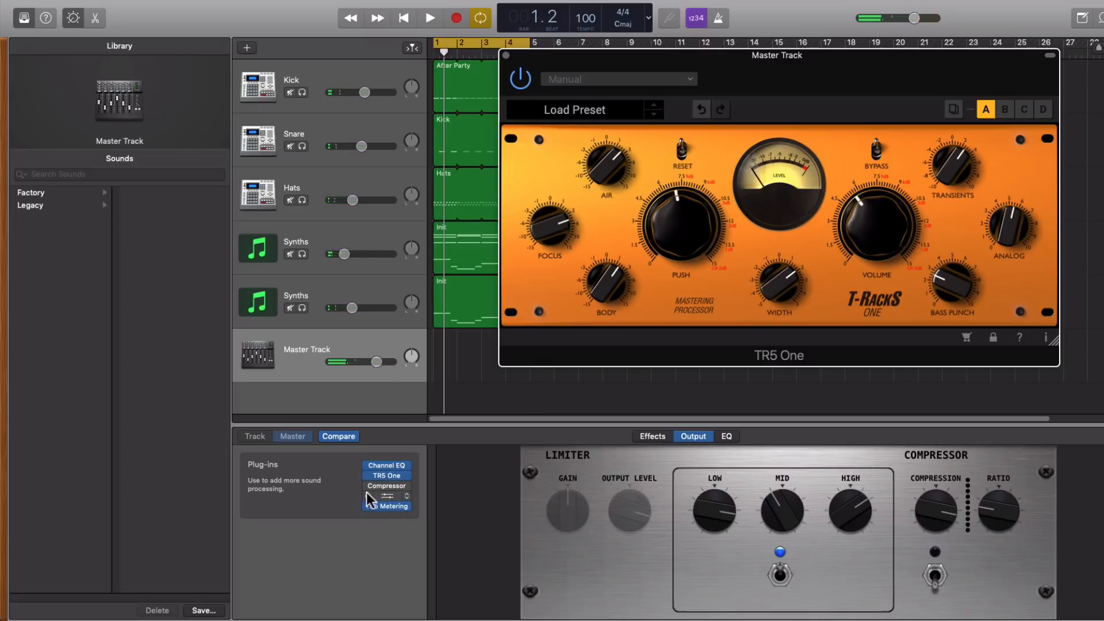
Check the mix's peak and loudness levels in TR5 Metering during playback, with its window clear of the tracks.
left_click(387, 507)
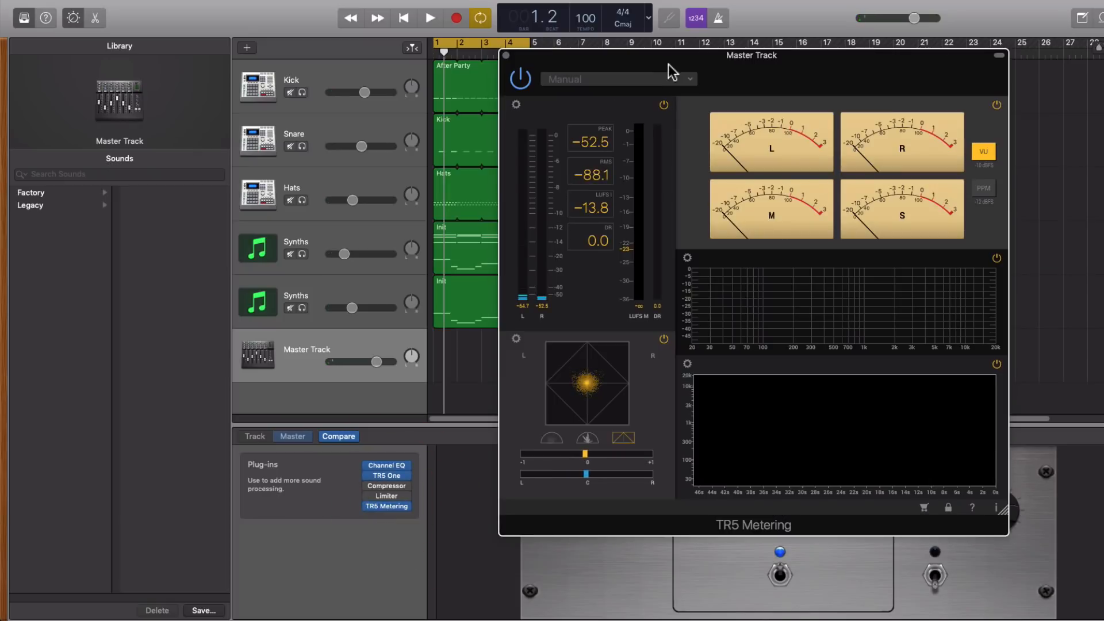
key("space")
left_click_drag(683, 59, 816, 57)
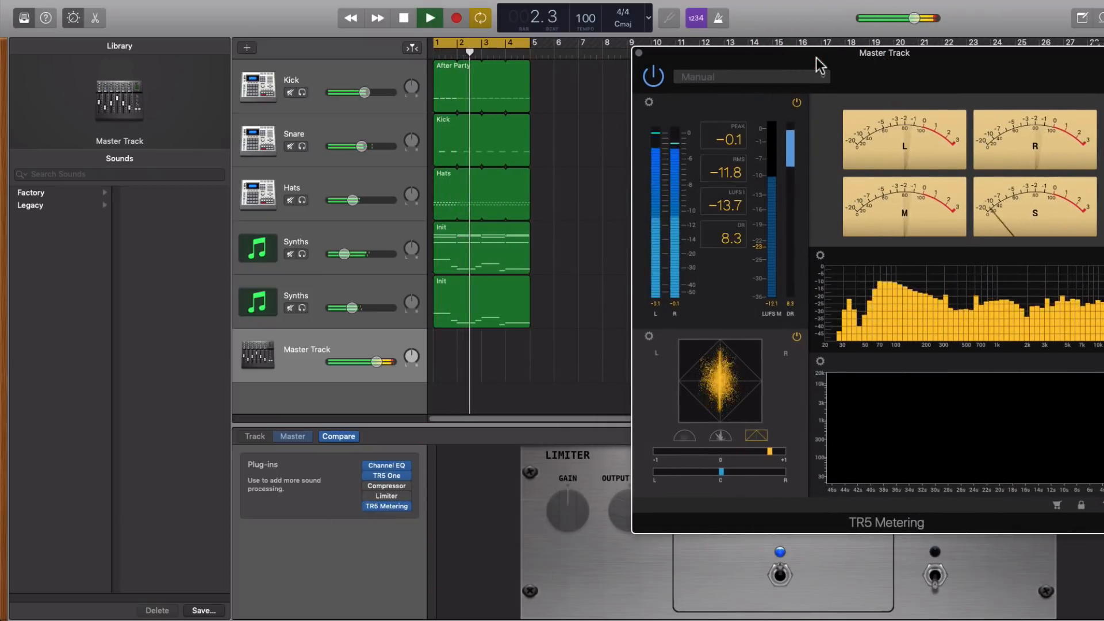
Enable the Limiter on the Master Track, review its output level, and check the limited mix in TR5 Metering.
left_click(387, 495)
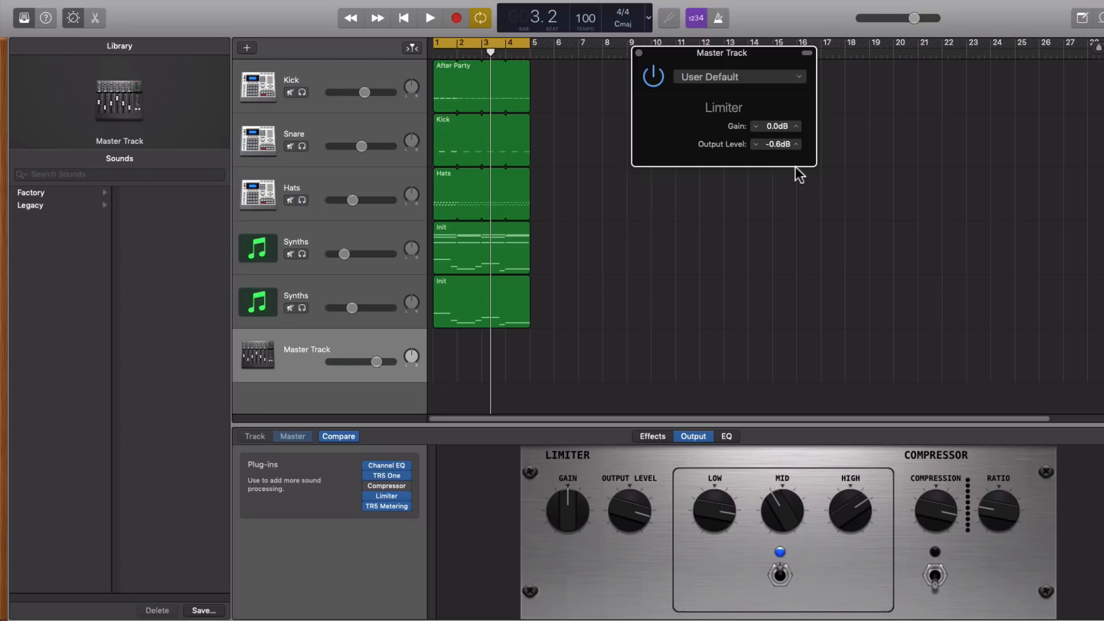
left_click(639, 53)
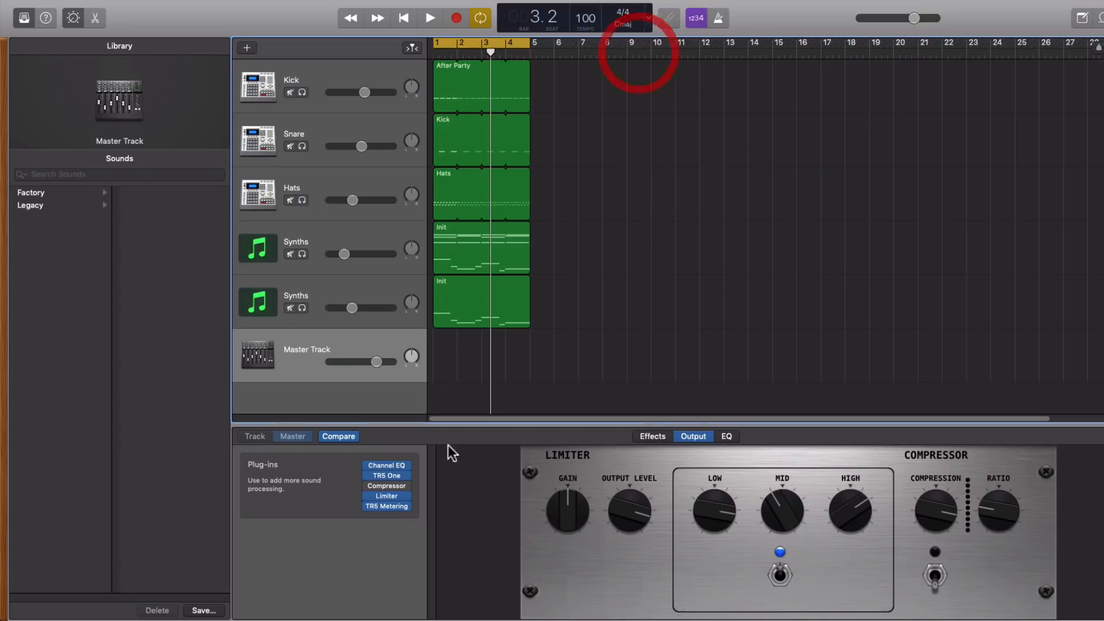
left_click(387, 506)
key("space")
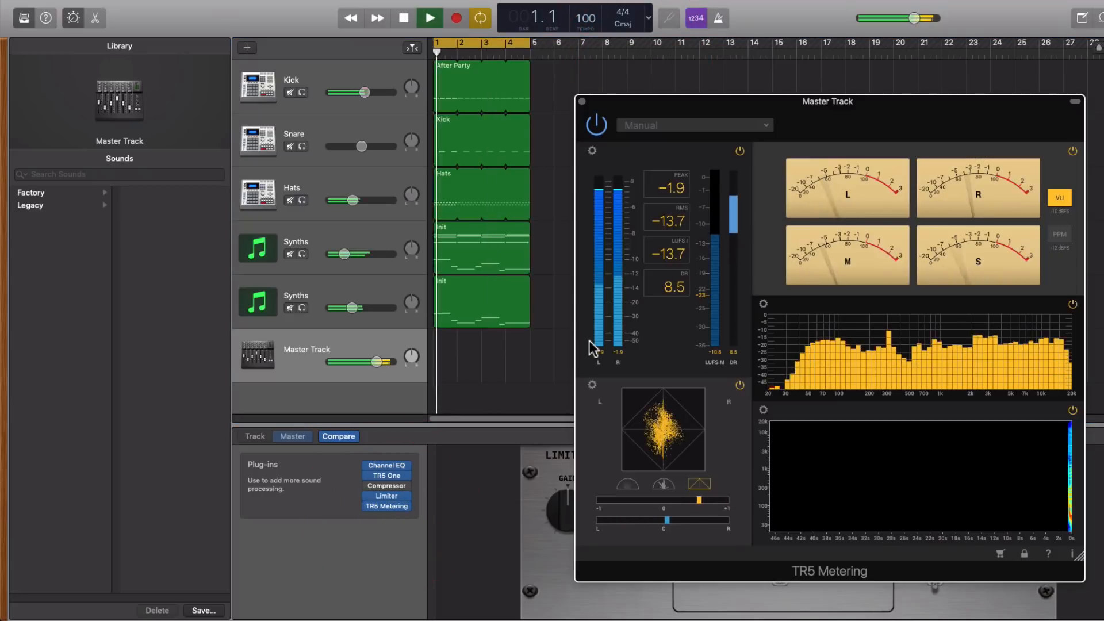